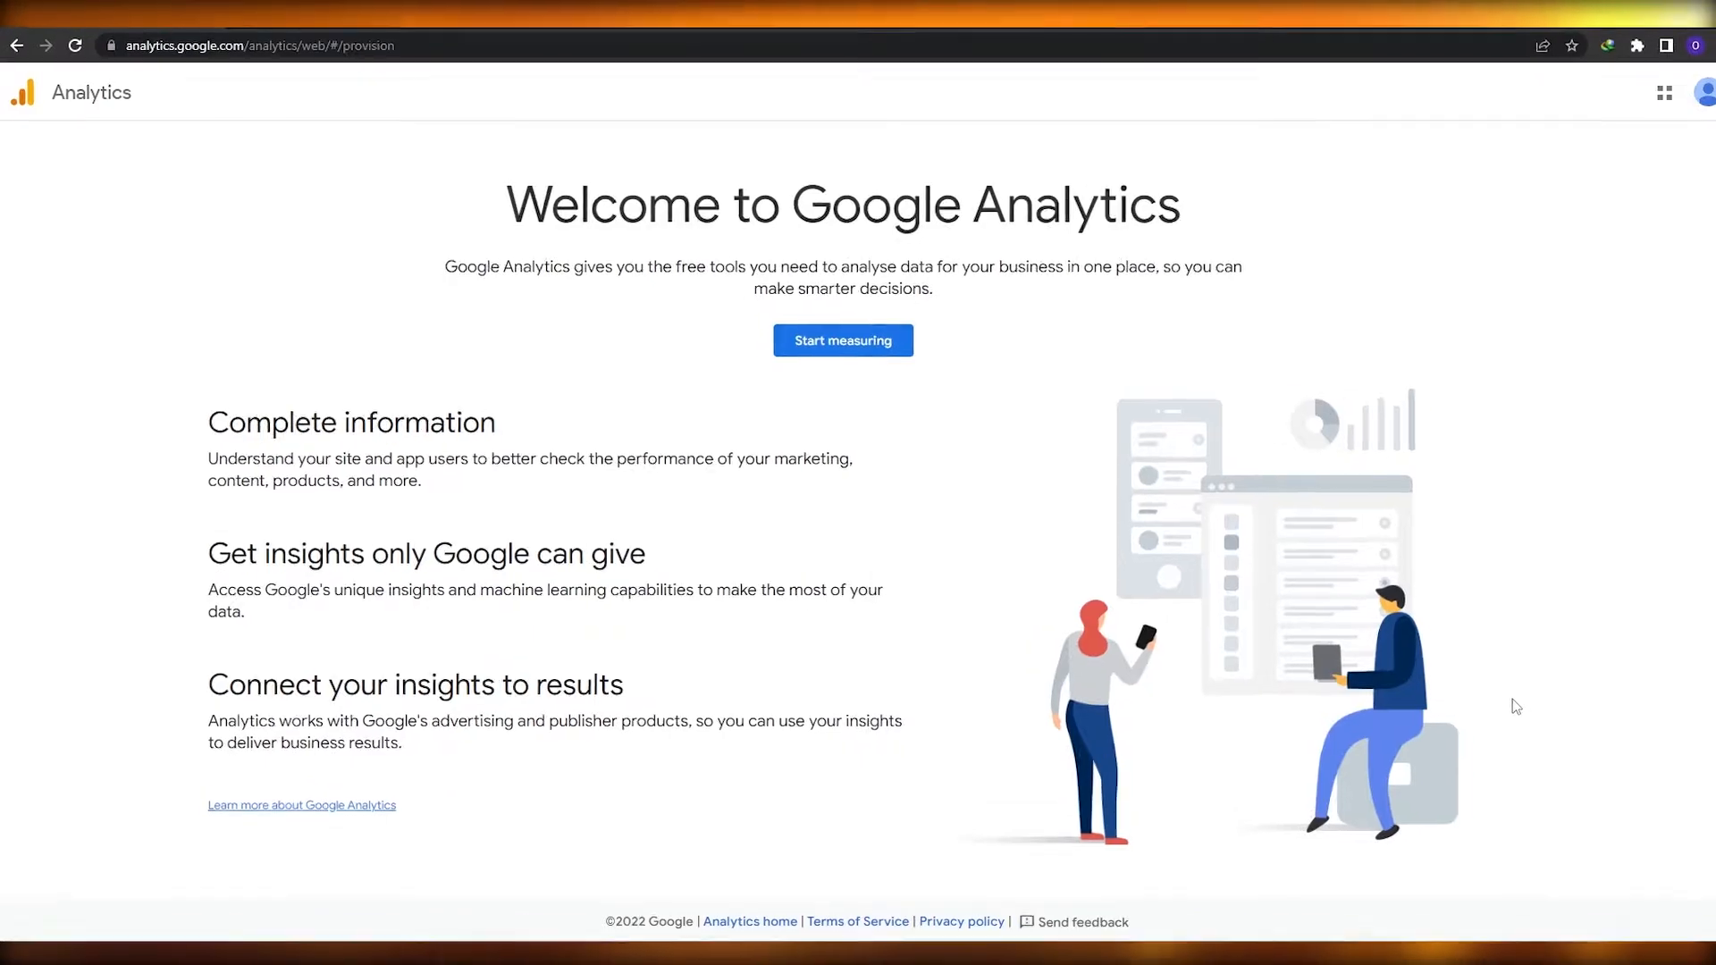
Start setting up a new Google Analytics account and fill in the account name.
{"action": "scroll", "coordinate": [922, 479], "scroll_direction": "down", "scroll_amount": 1}
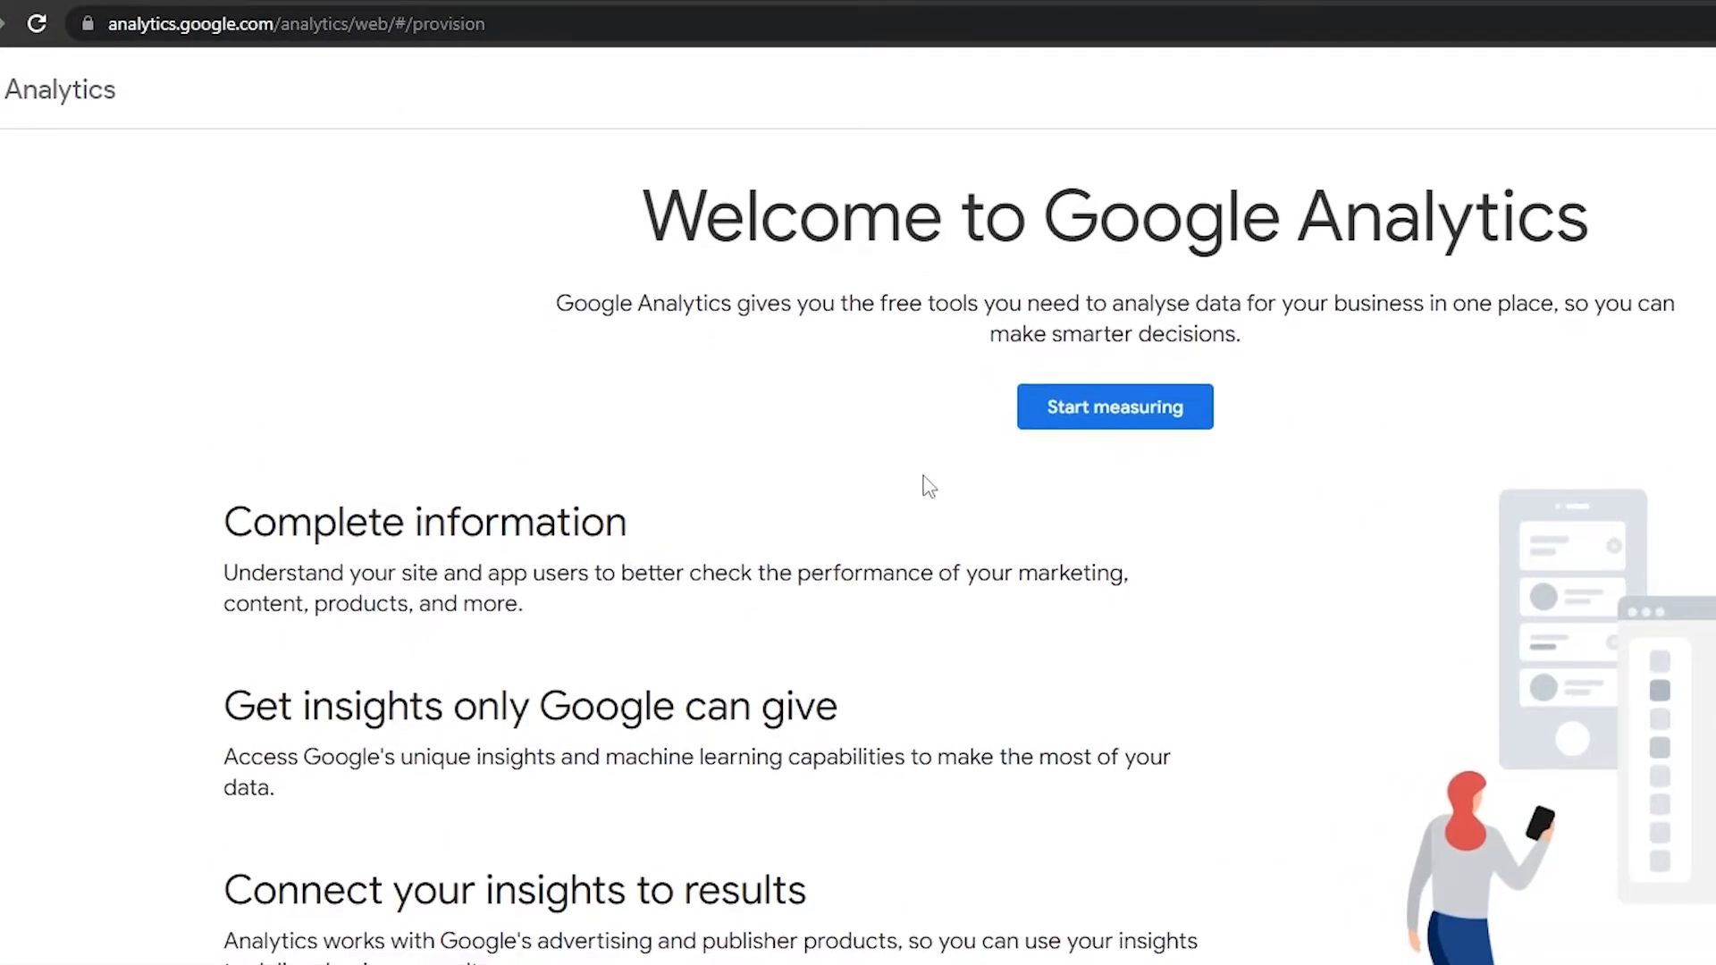
{"action": "scroll", "coordinate": [992, 518], "scroll_direction": "up", "scroll_amount": 1}
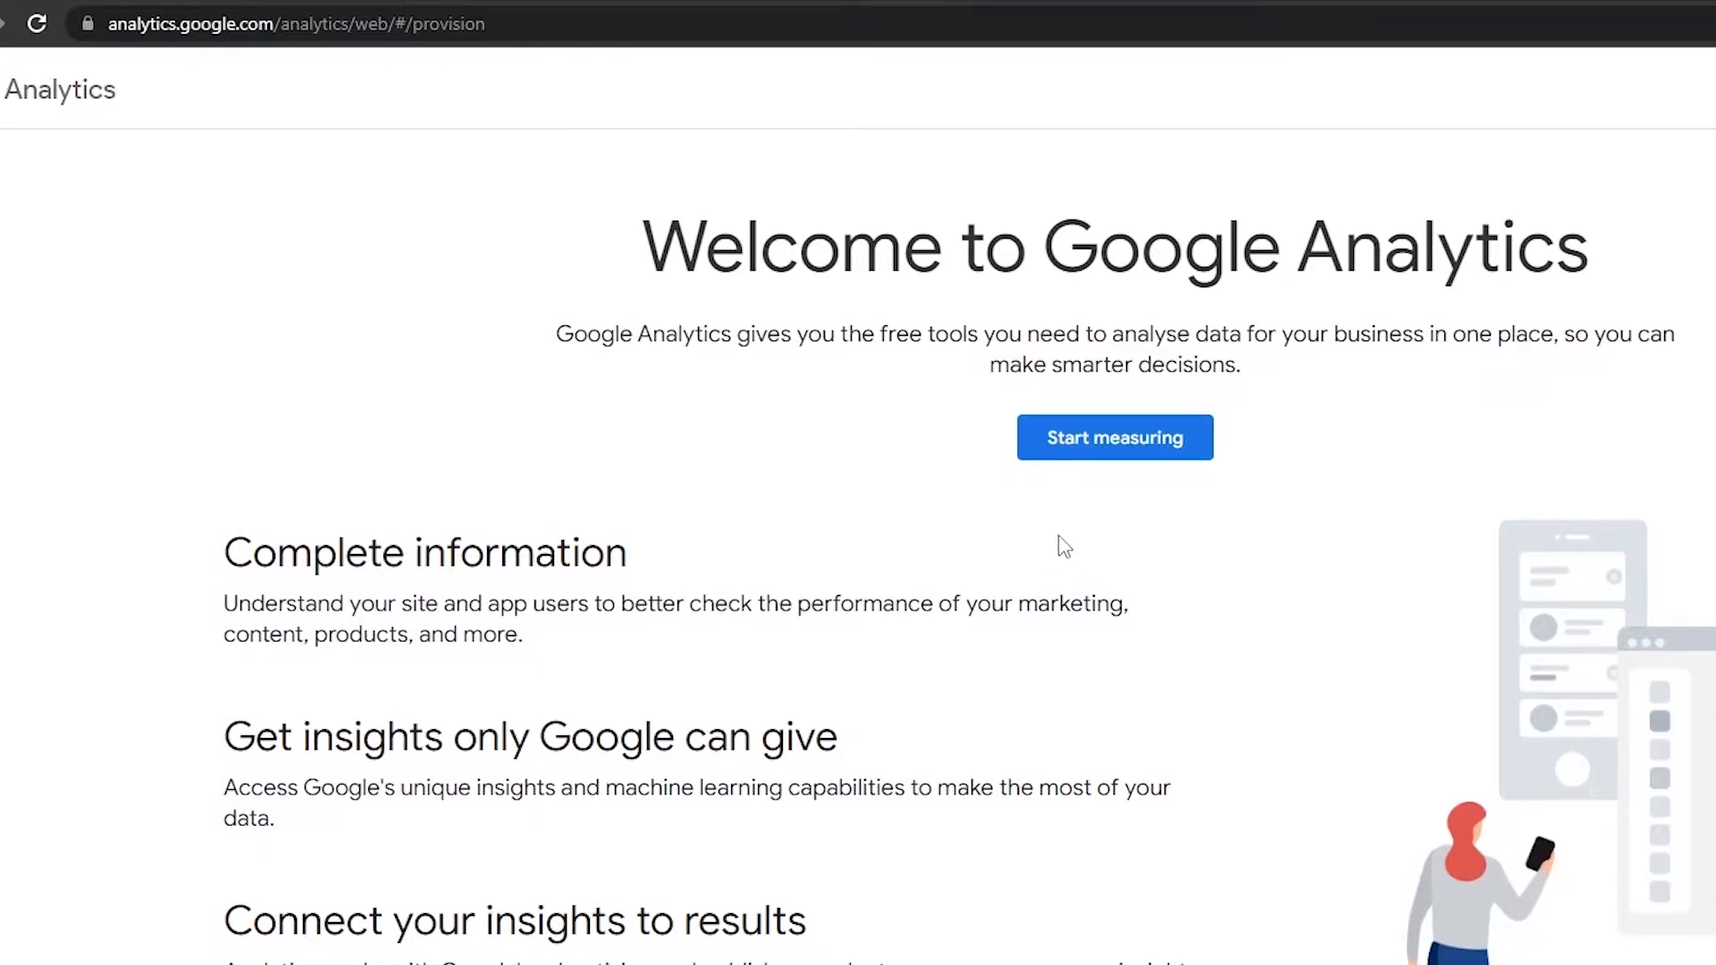
{"action": "left_click", "coordinate": [1070, 457]}
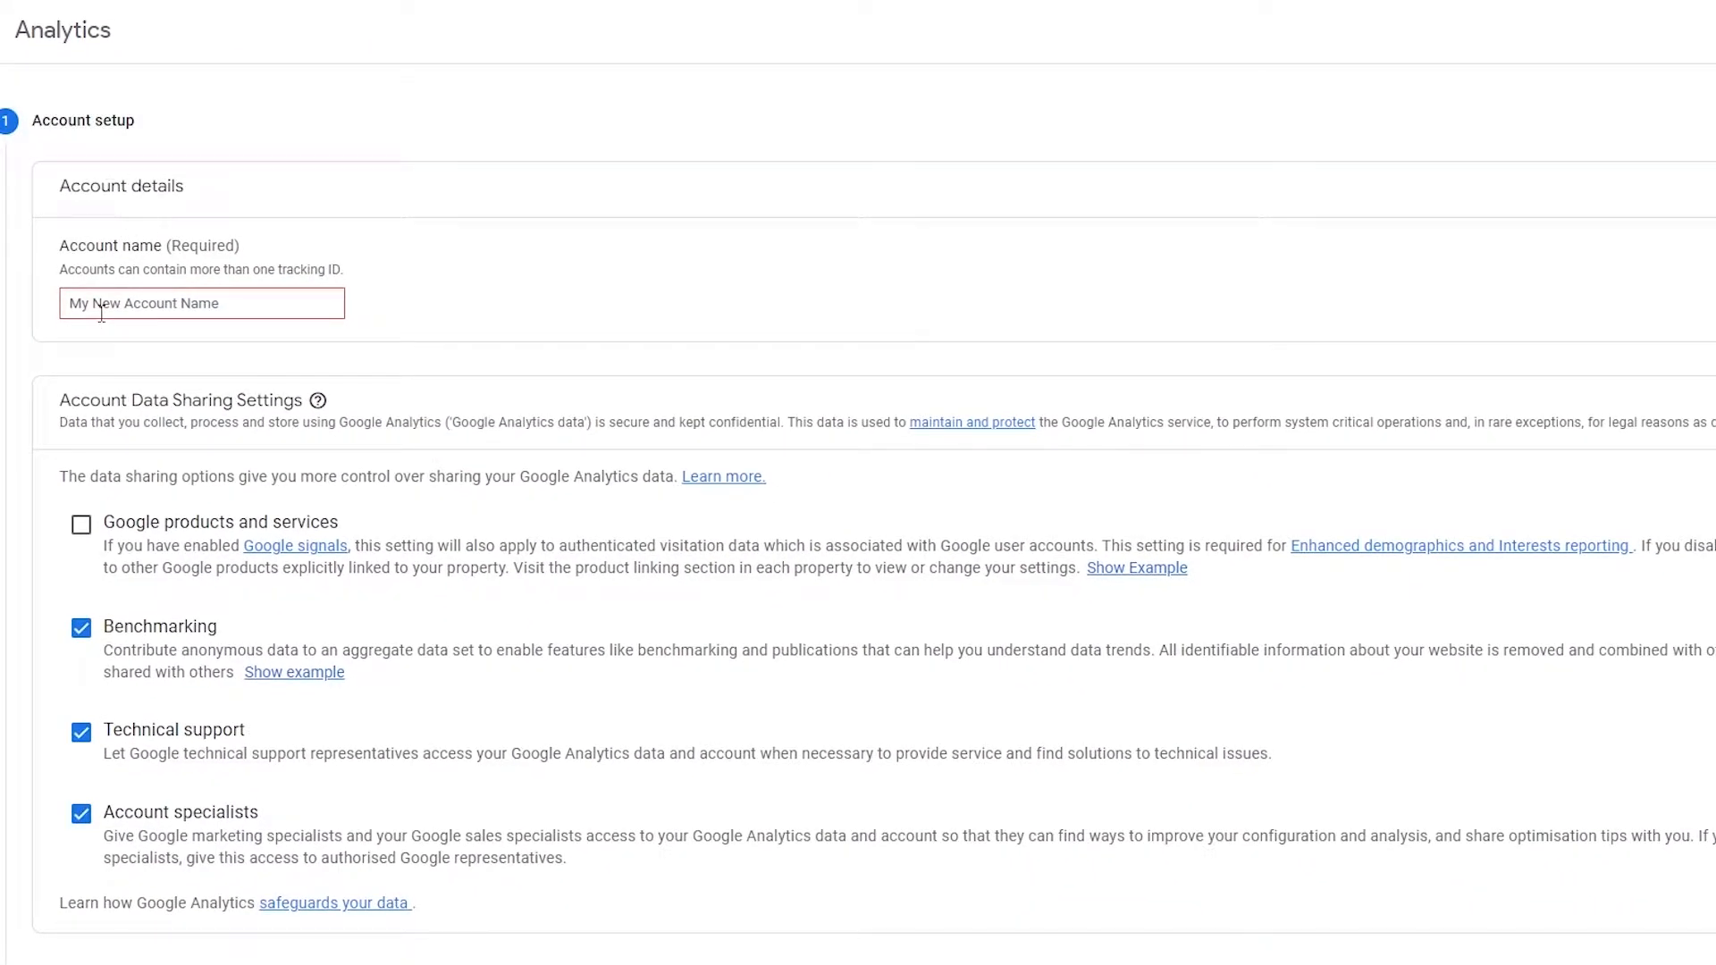
{"action": "left_click", "coordinate": [244, 305]}
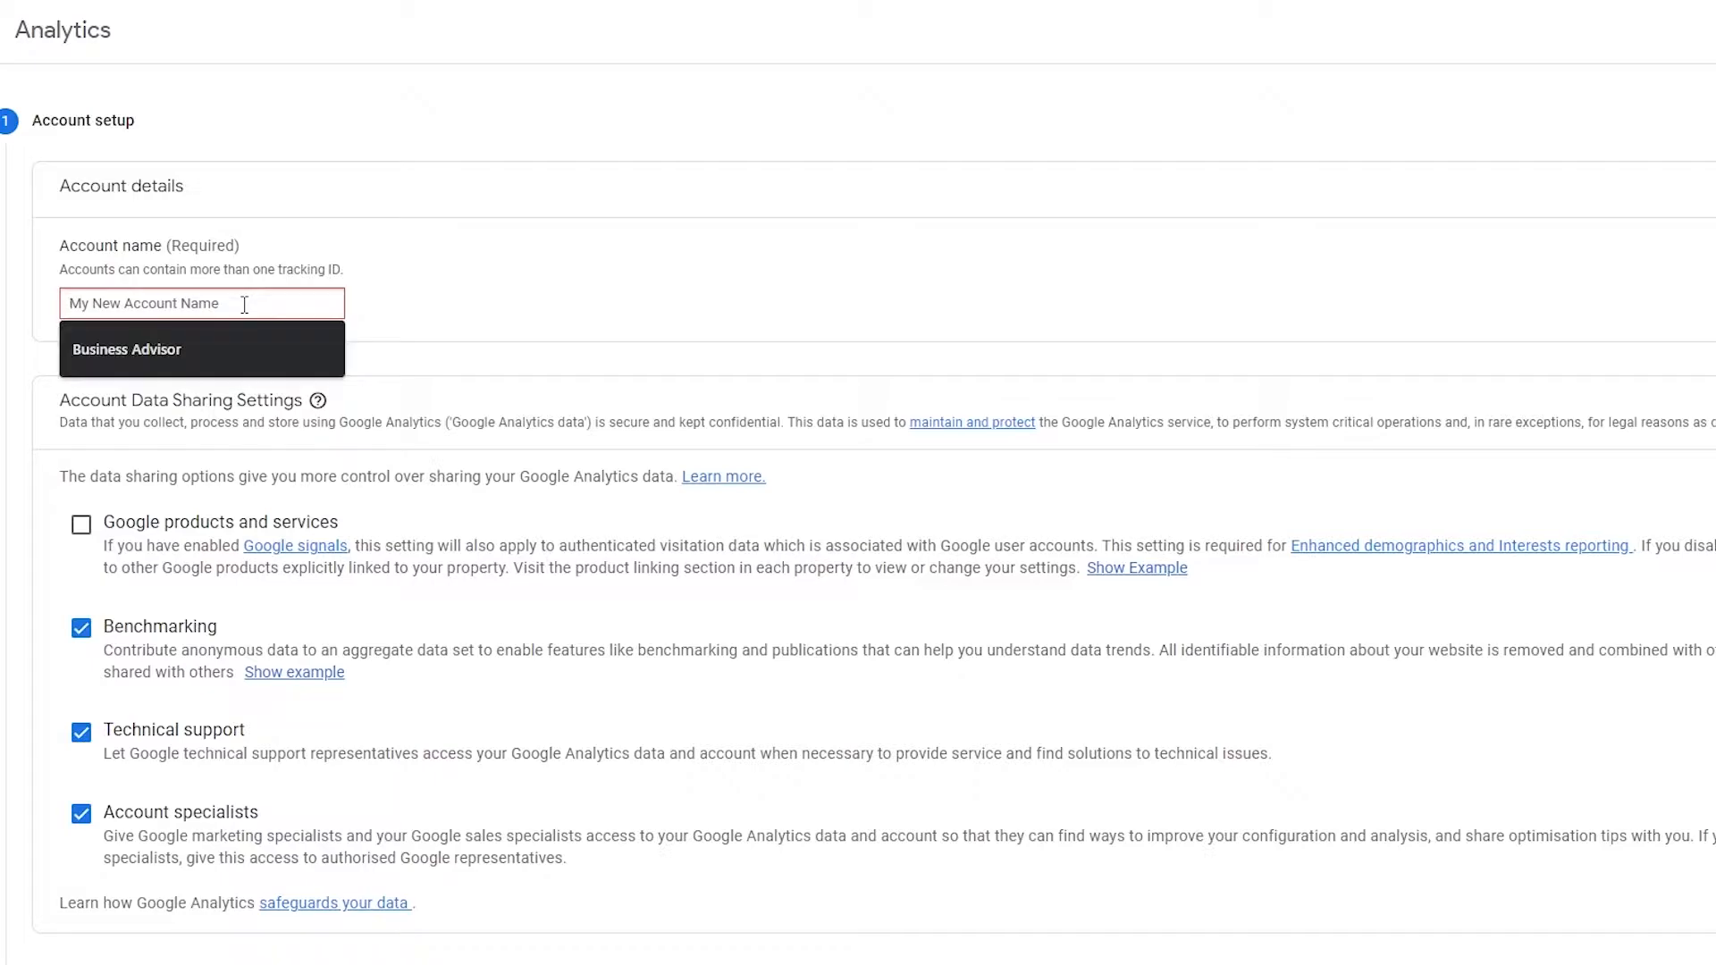
{"action": "type", "text": "Osama"}
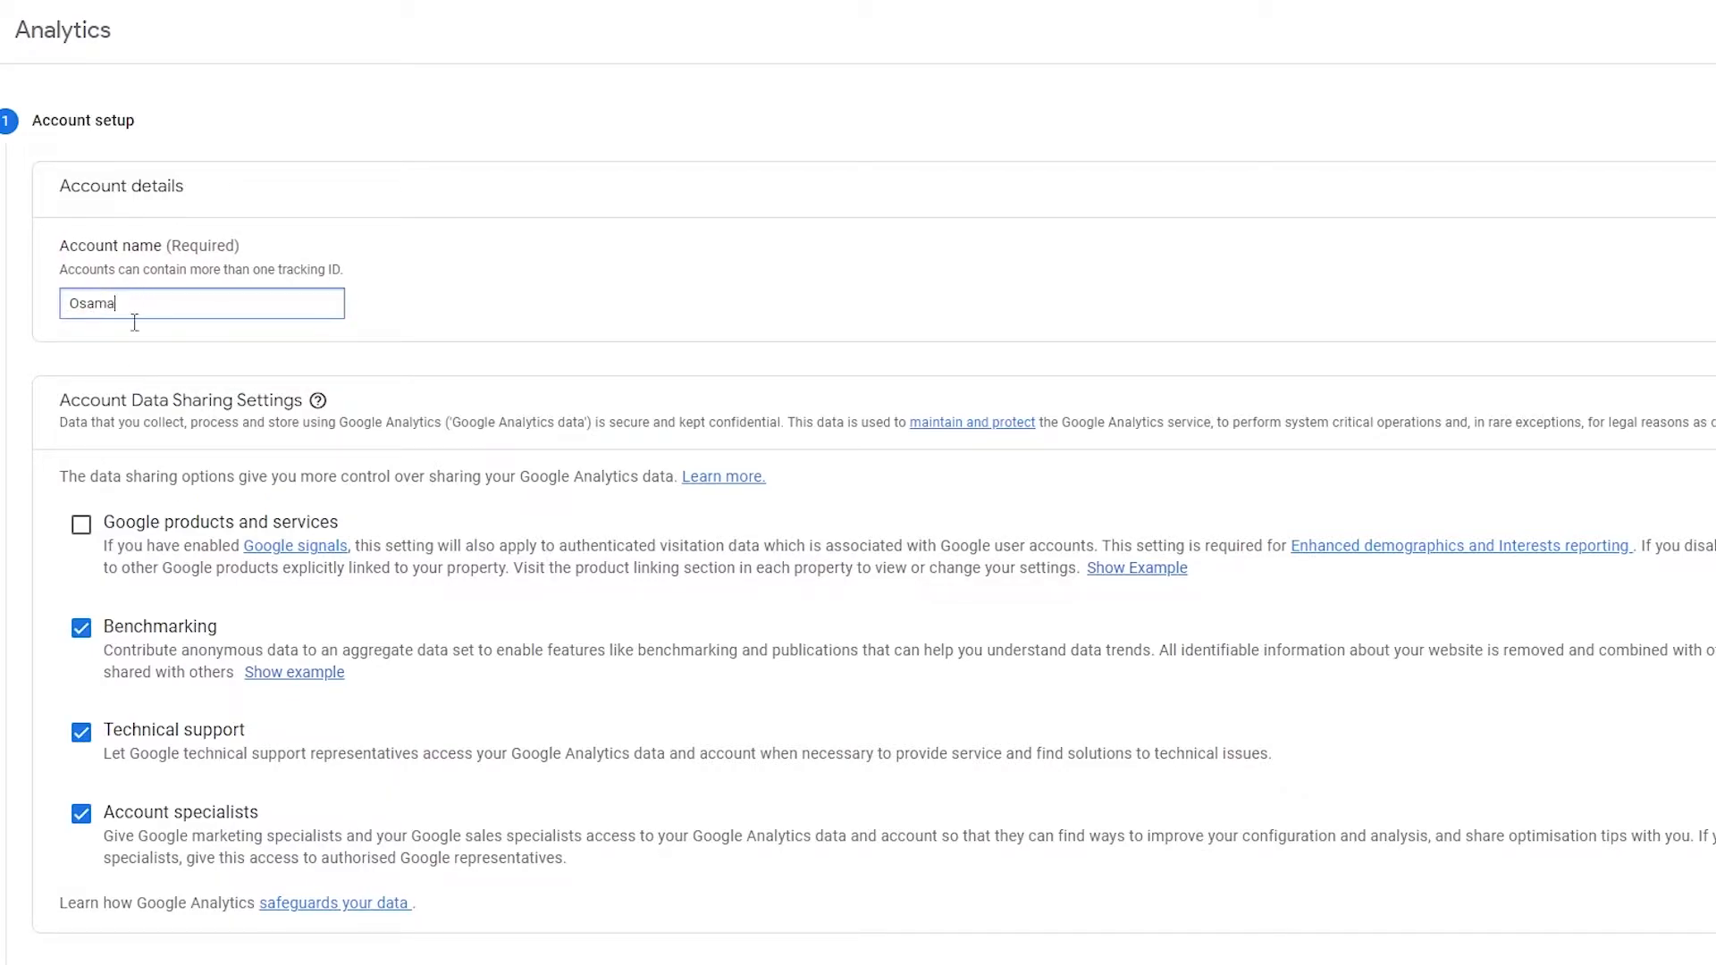
Enable data sharing with Google products and services and continue to the property setup.
{"action": "scroll", "coordinate": [134, 321], "scroll_direction": "down", "scroll_amount": 2}
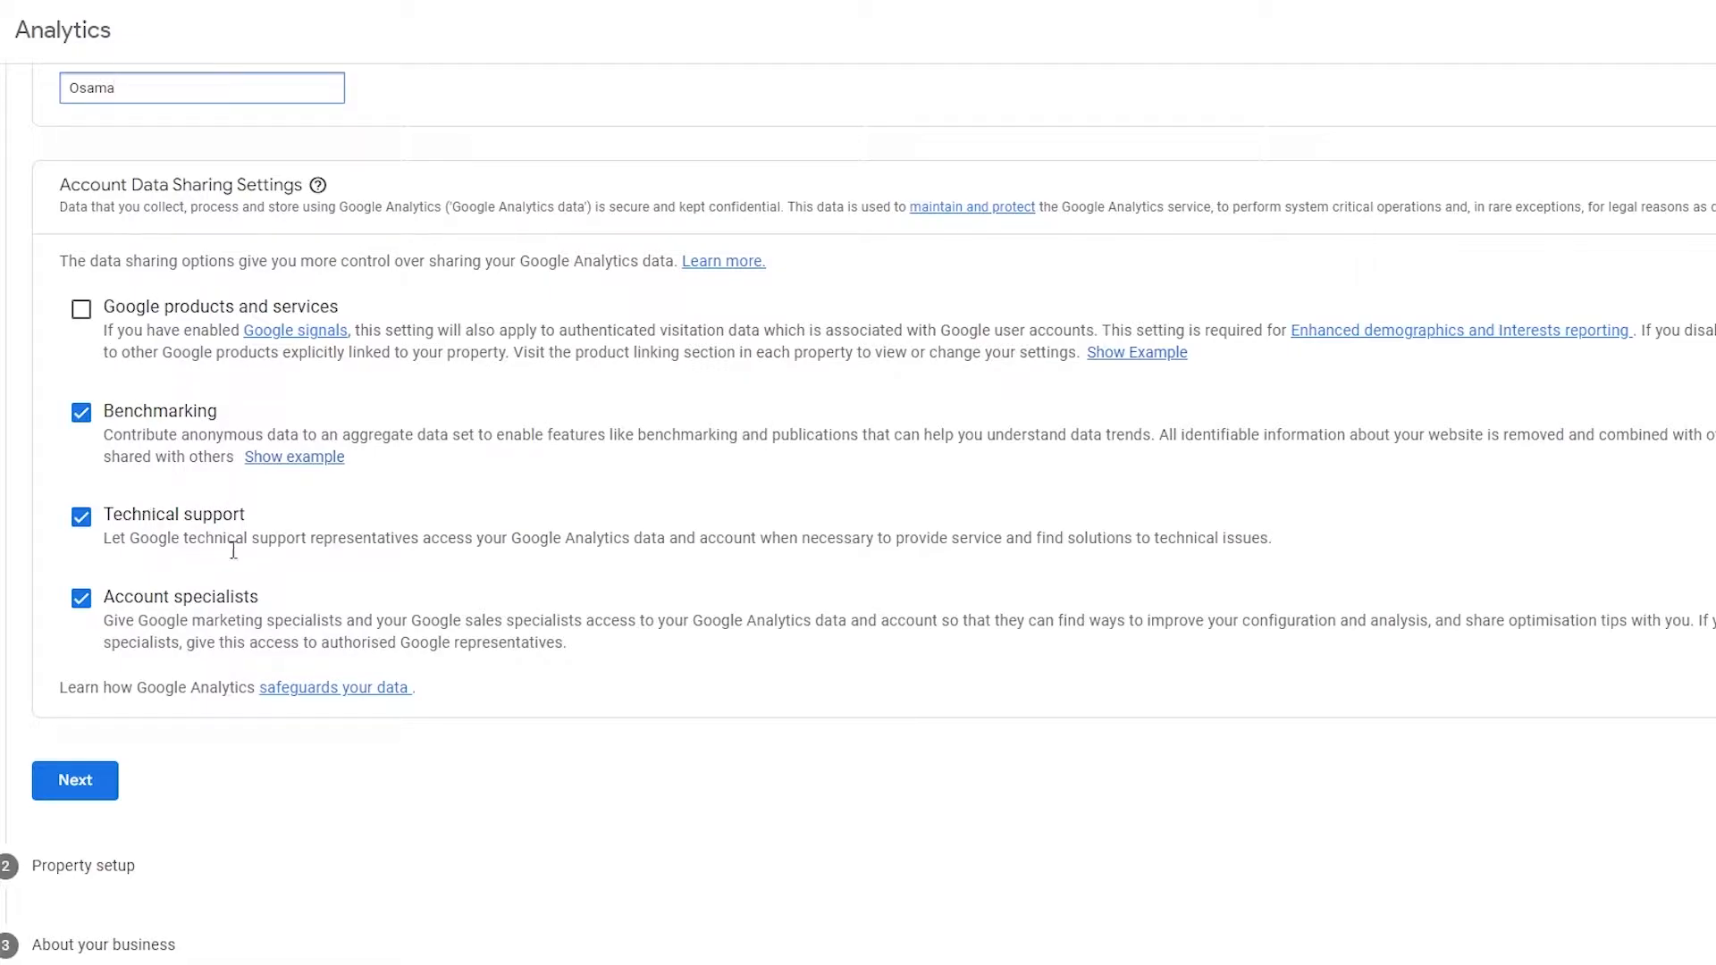
{"action": "left_click", "coordinate": [82, 309]}
{"action": "left_click", "coordinate": [113, 776]}
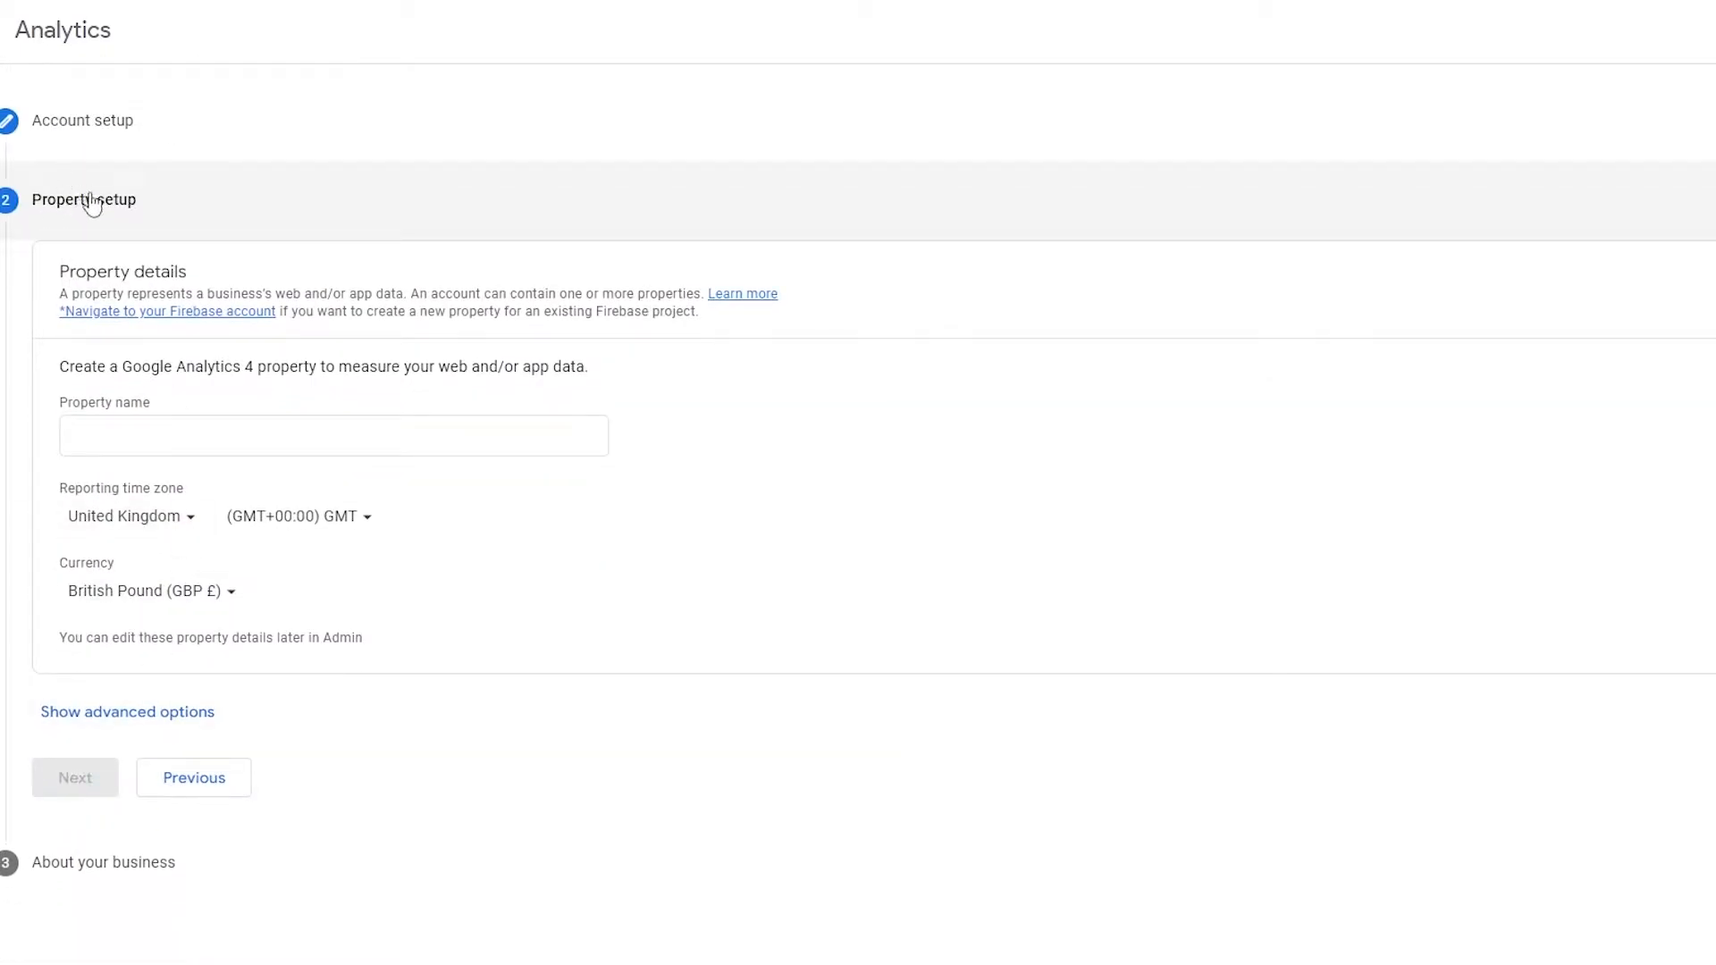
Name the property TSGtutorials, set its currency to US Dollar (USD US$), and continue to the business details.
{"action": "left_click", "coordinate": [208, 422]}
{"action": "left_click_drag", "start_coordinate": [129, 369], "coordinate": [335, 377]}
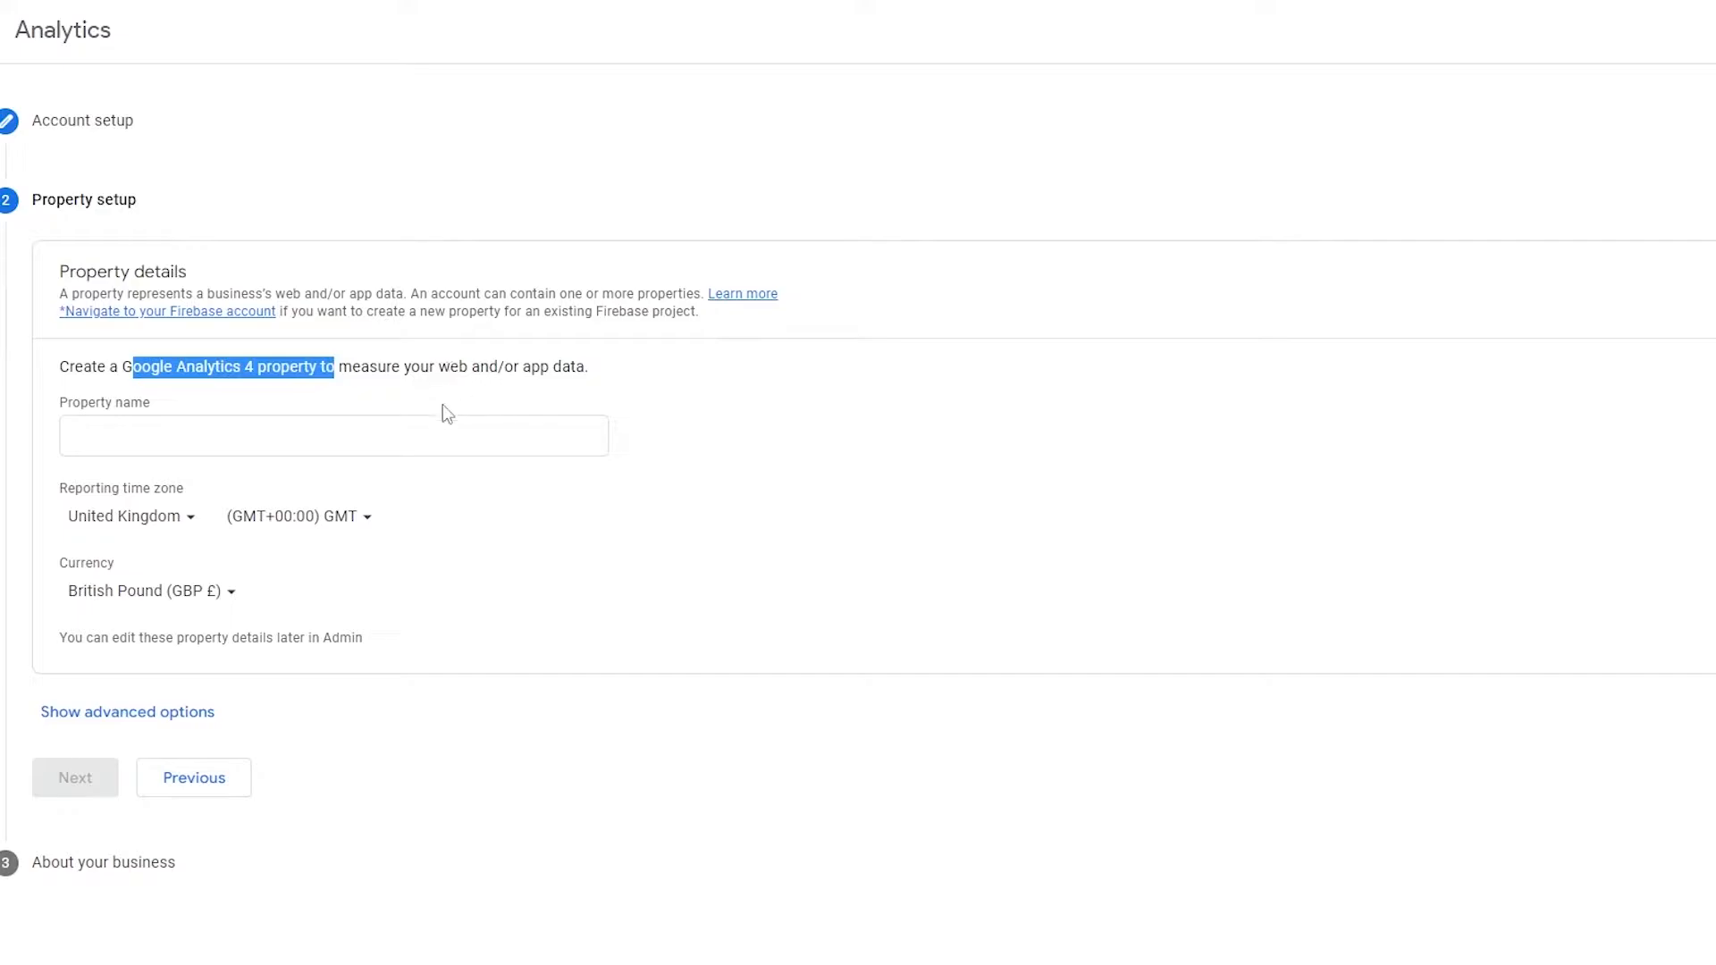
{"action": "left_click", "coordinate": [322, 432]}
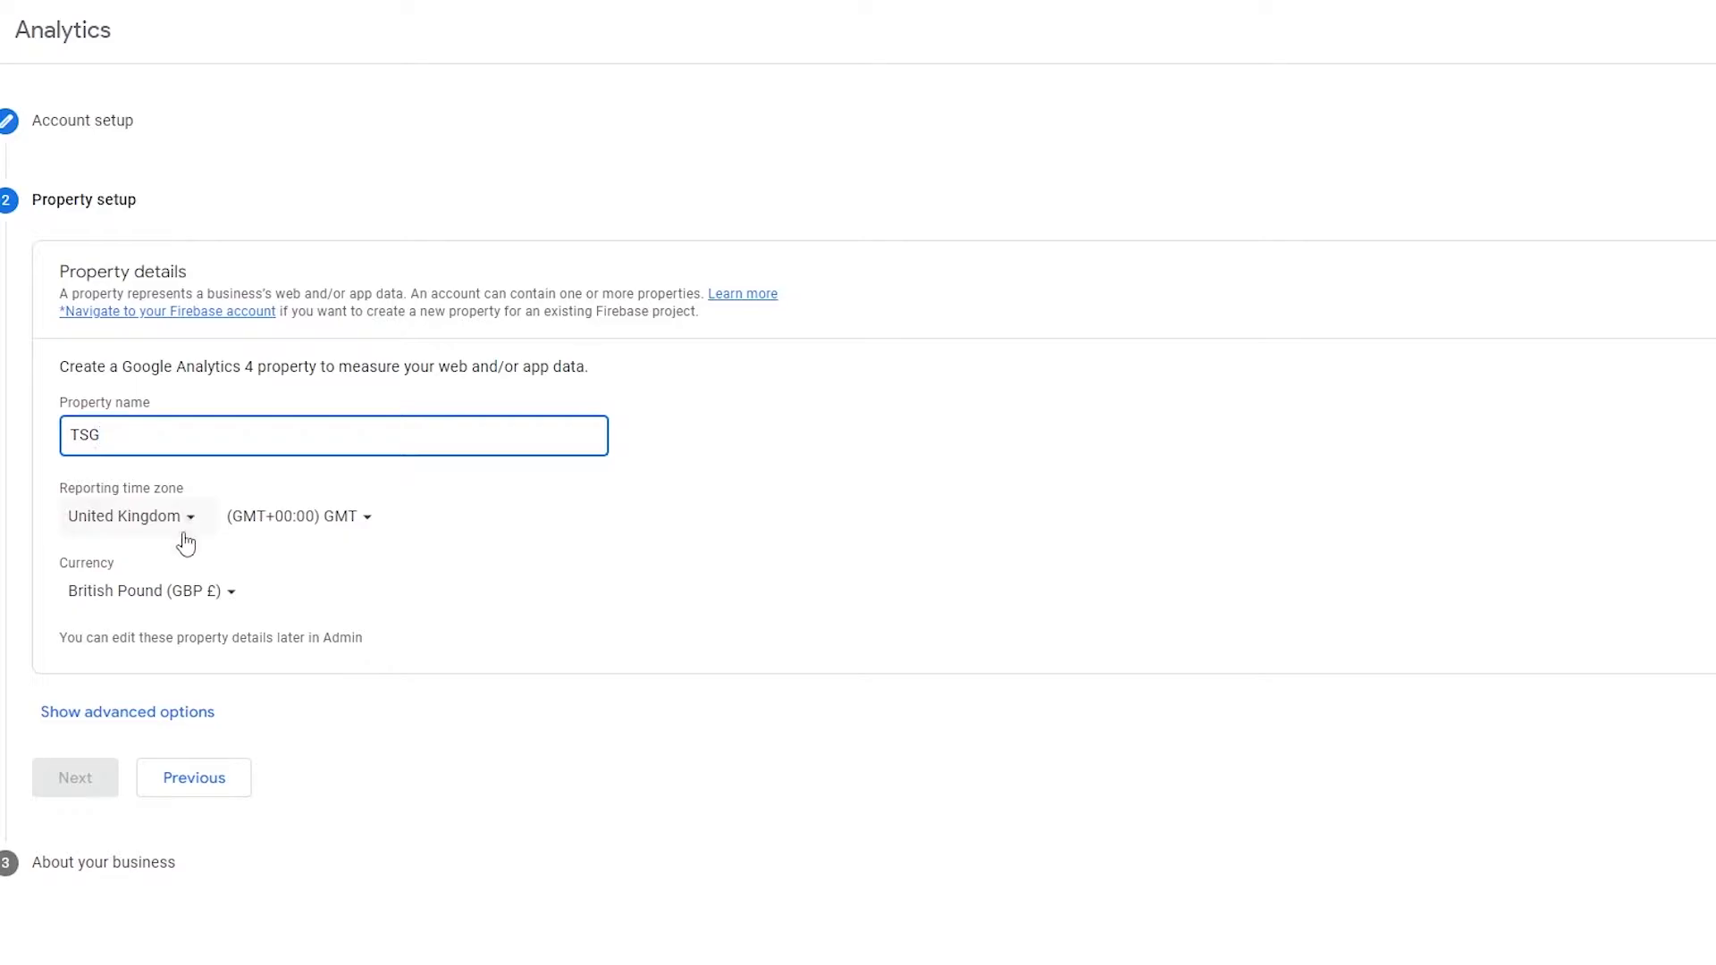
{"action": "left_click", "coordinate": [174, 611]}
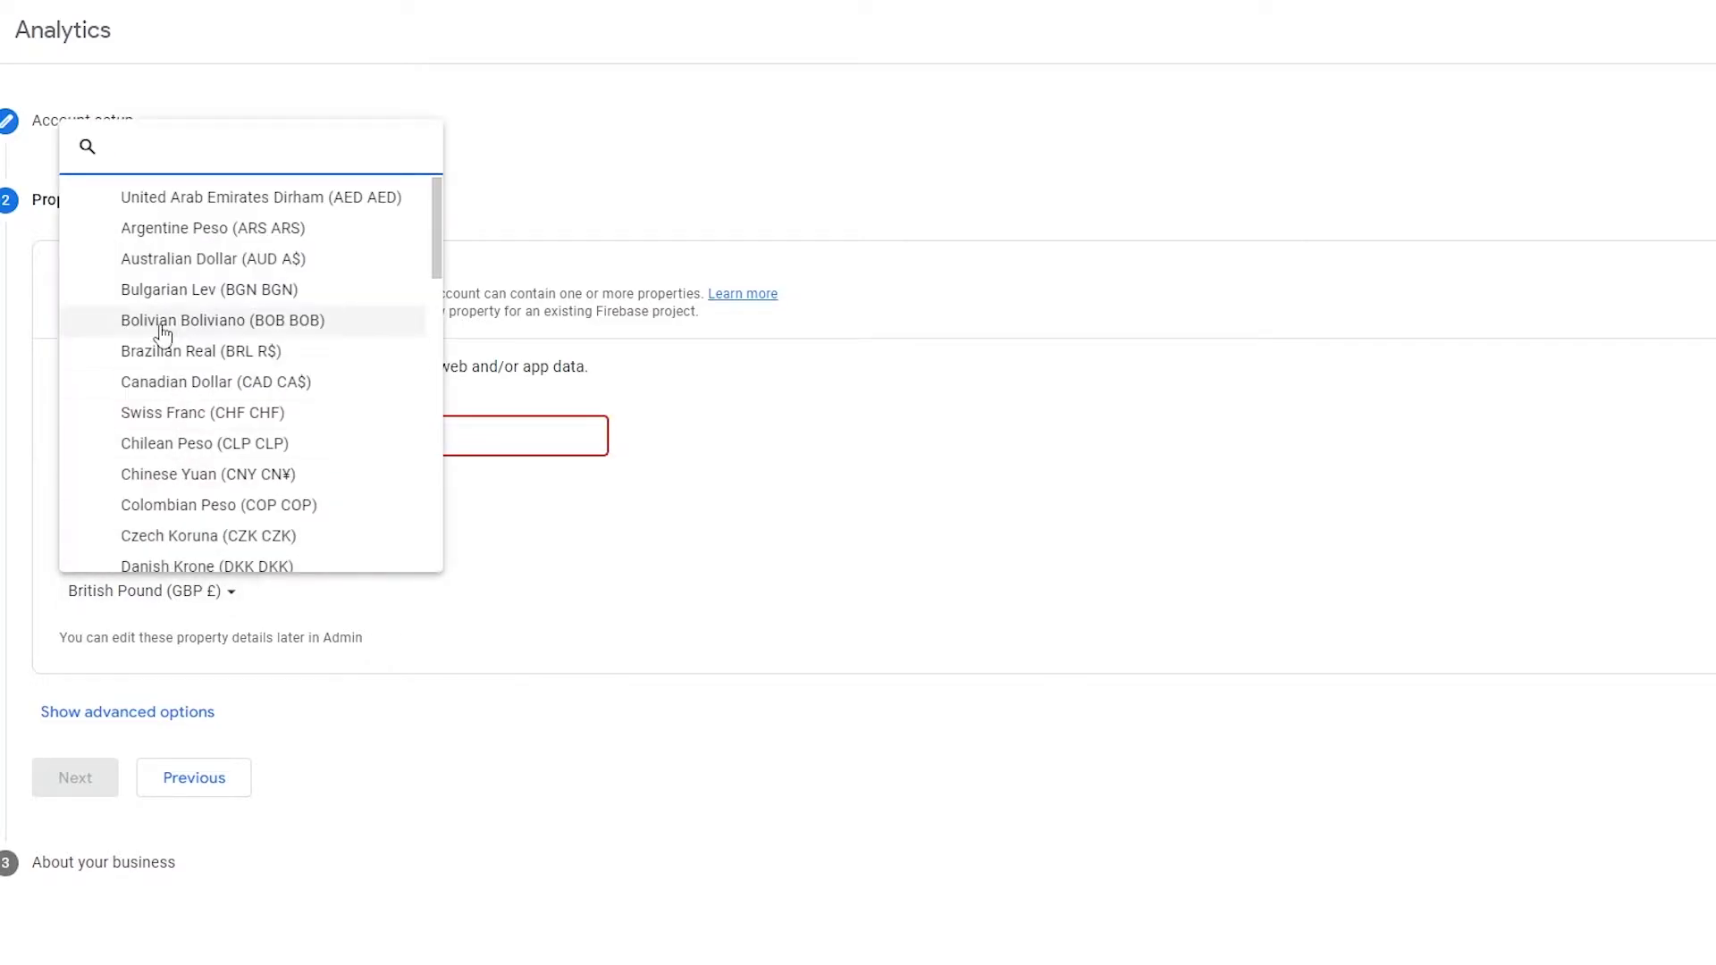
{"action": "type", "text": "usd"}
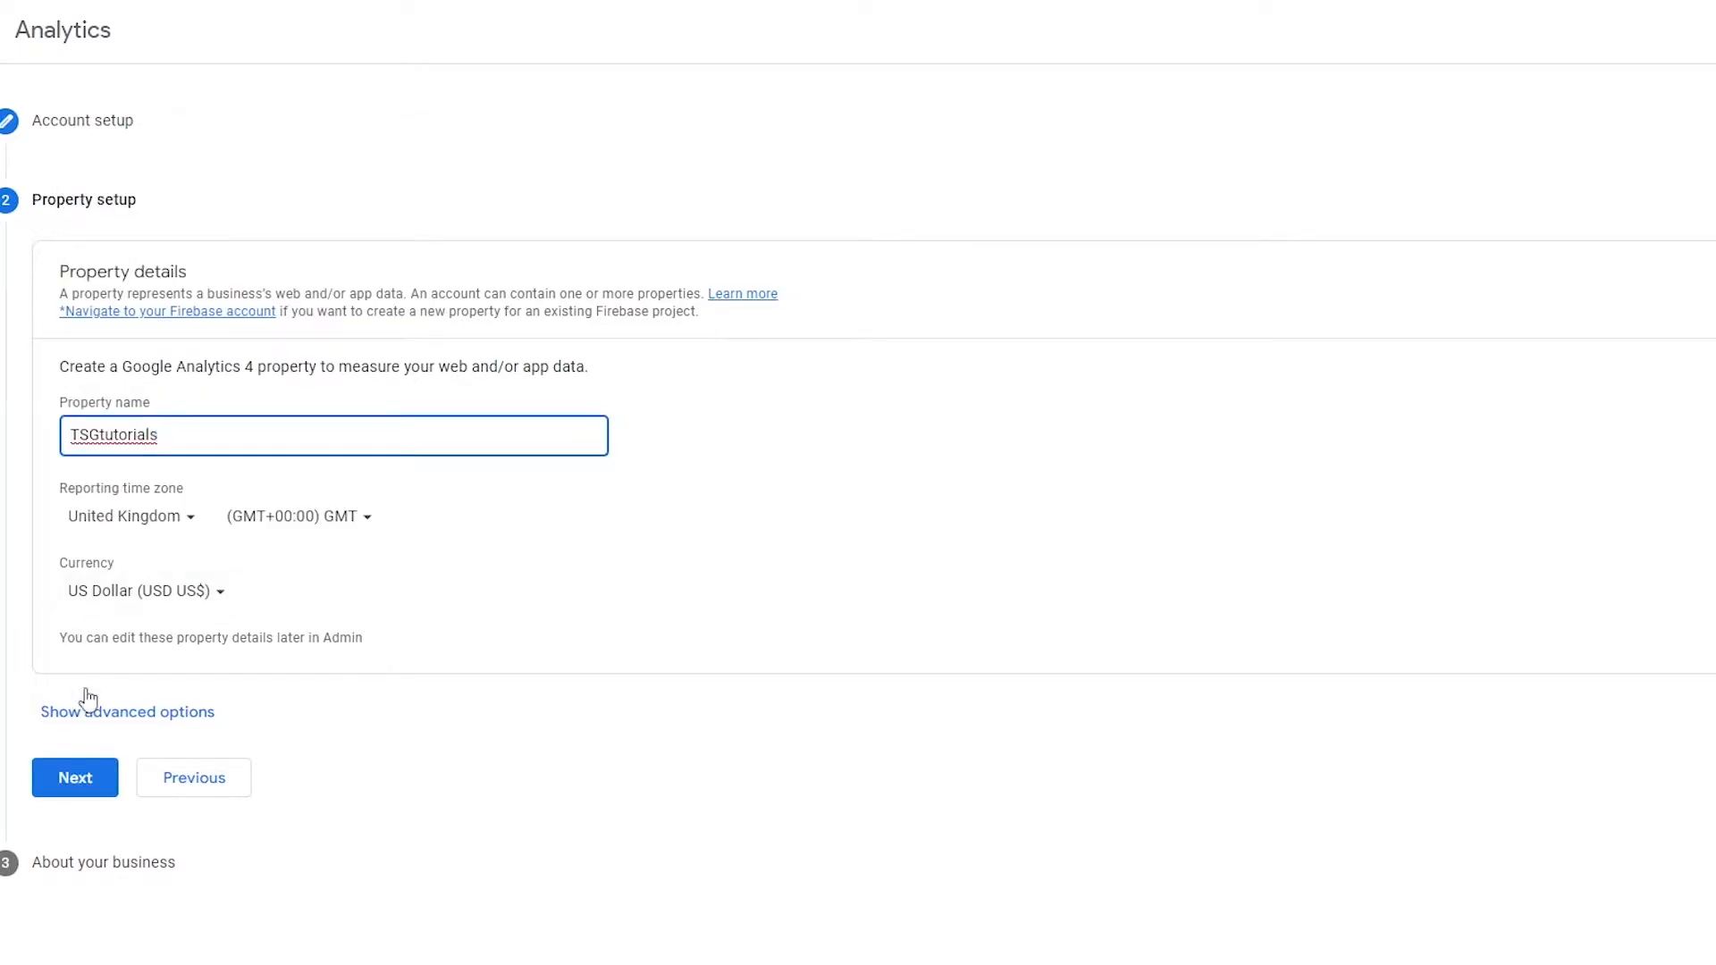
{"action": "left_click", "coordinate": [76, 779]}
Set the industry category to Jobs & Education and the business size to Small – 1 to 10 employees.
{"action": "scroll", "coordinate": [58, 330], "scroll_direction": "down", "scroll_amount": 1}
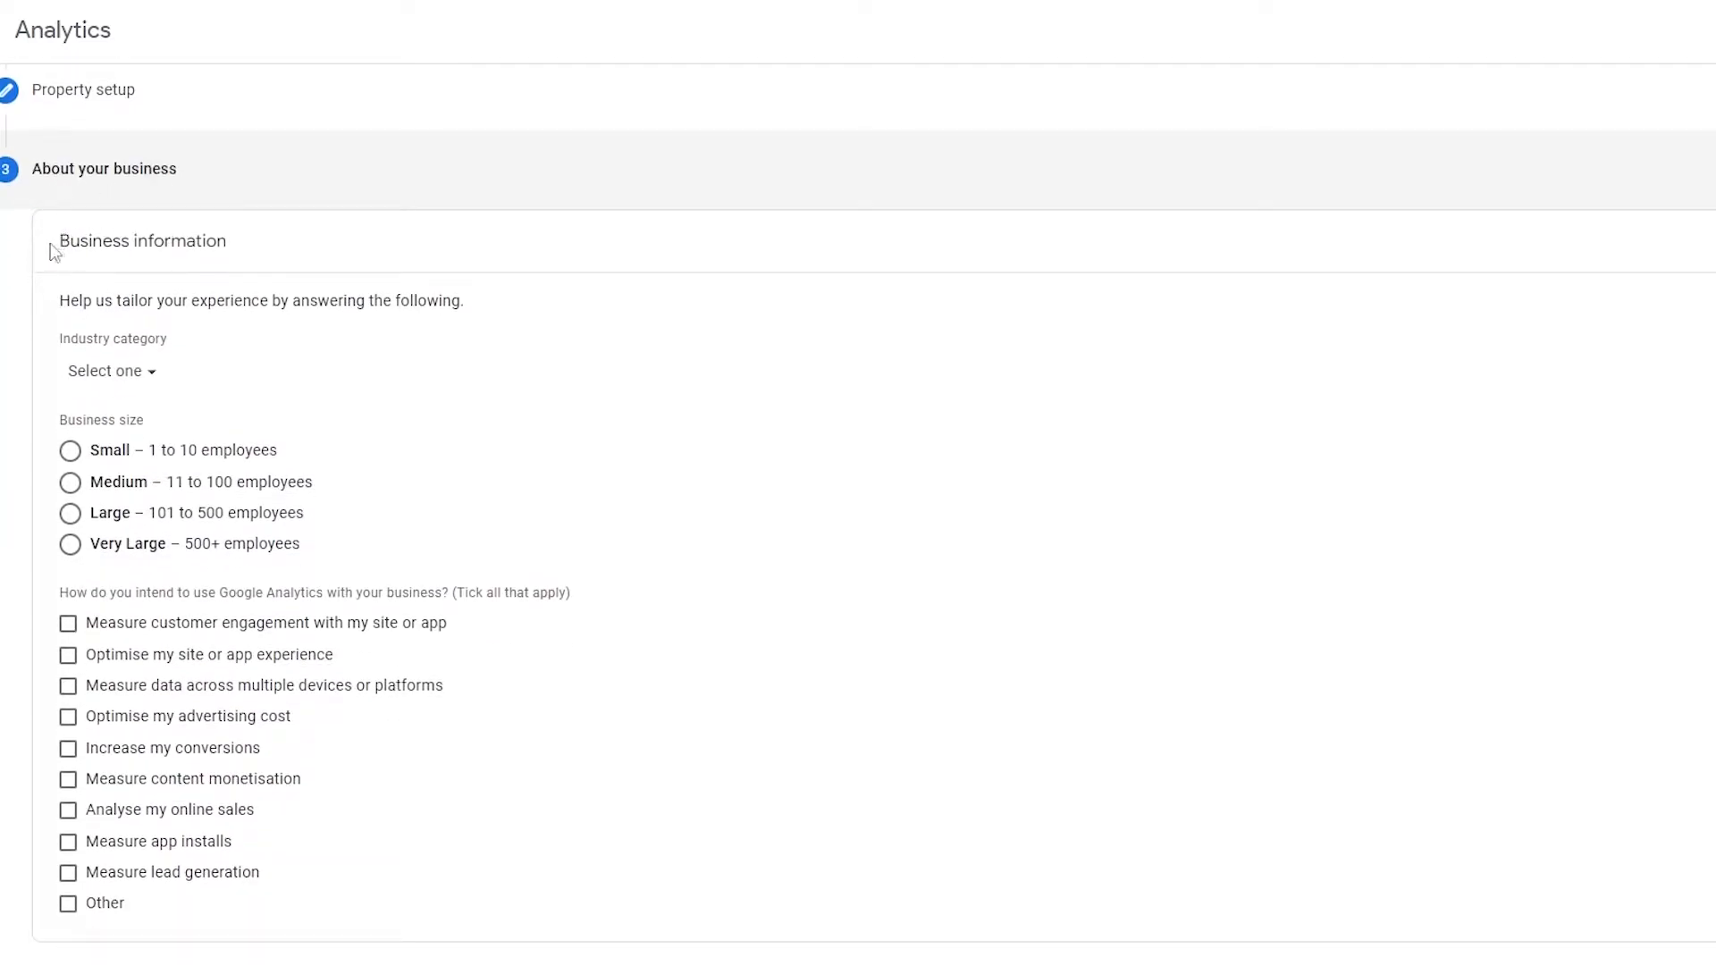
{"action": "mouse_move", "coordinate": [51, 252]}
{"action": "left_mouse_down"}
{"action": "mouse_move", "coordinate": [69, 239]}
{"action": "mouse_move", "coordinate": [242, 261]}
{"action": "left_mouse_up"}
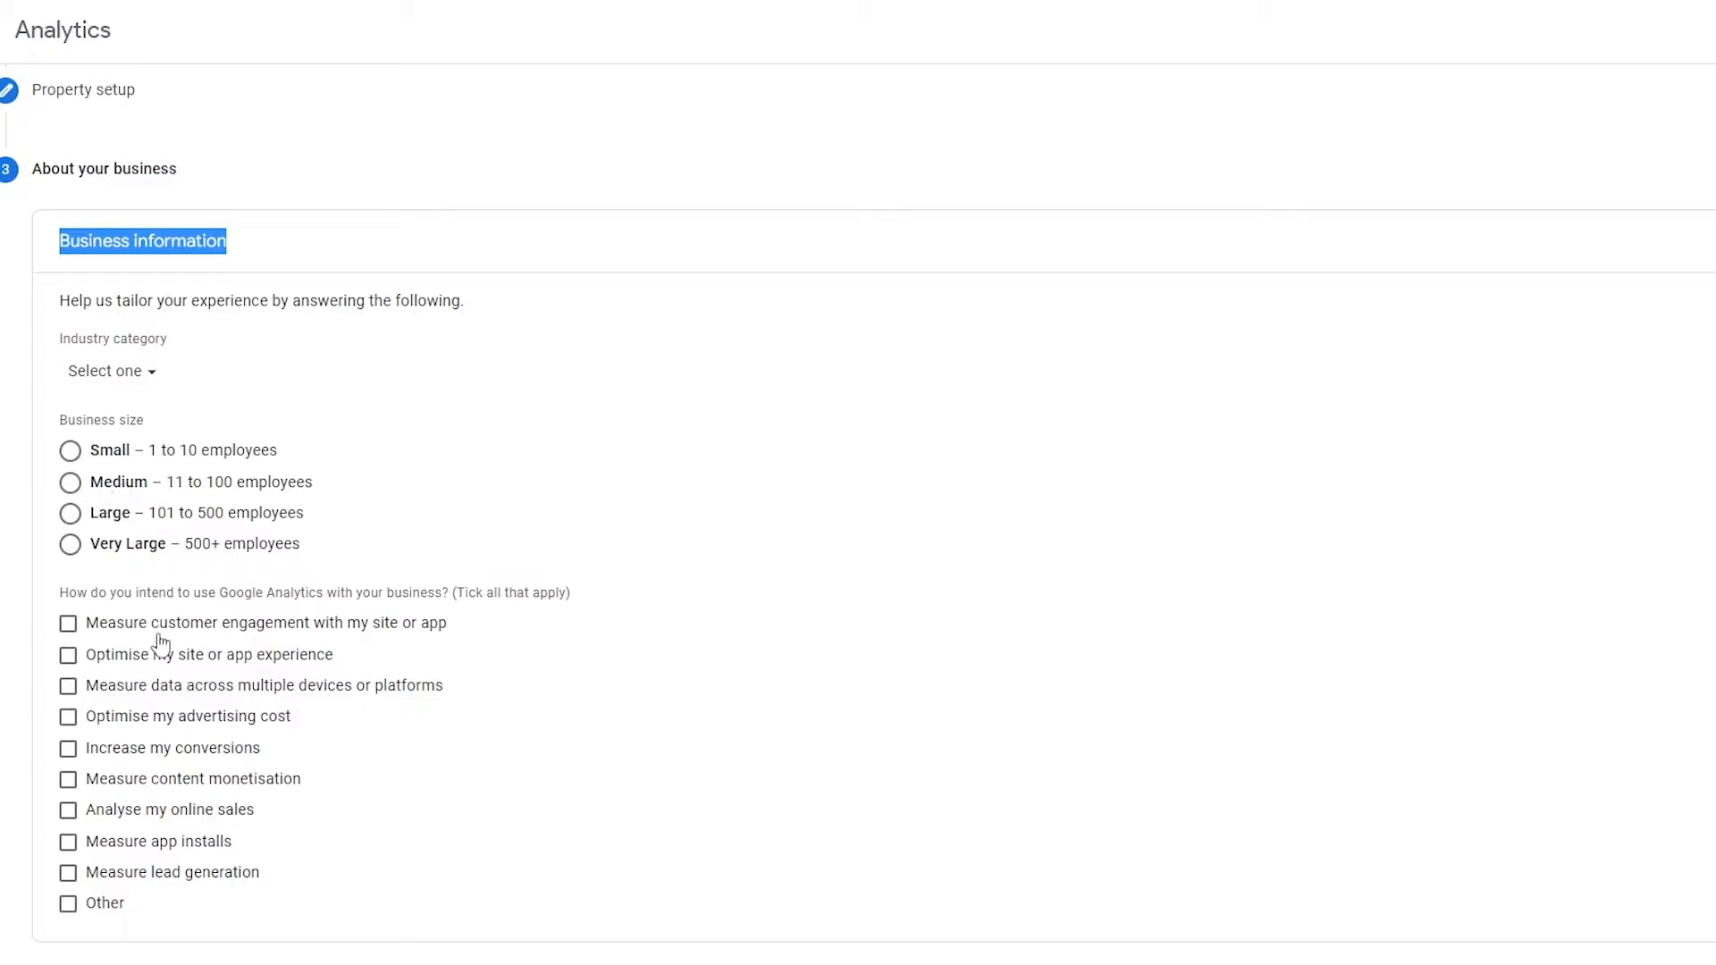
{"action": "scroll", "coordinate": [236, 590], "scroll_direction": "down", "scroll_amount": 1}
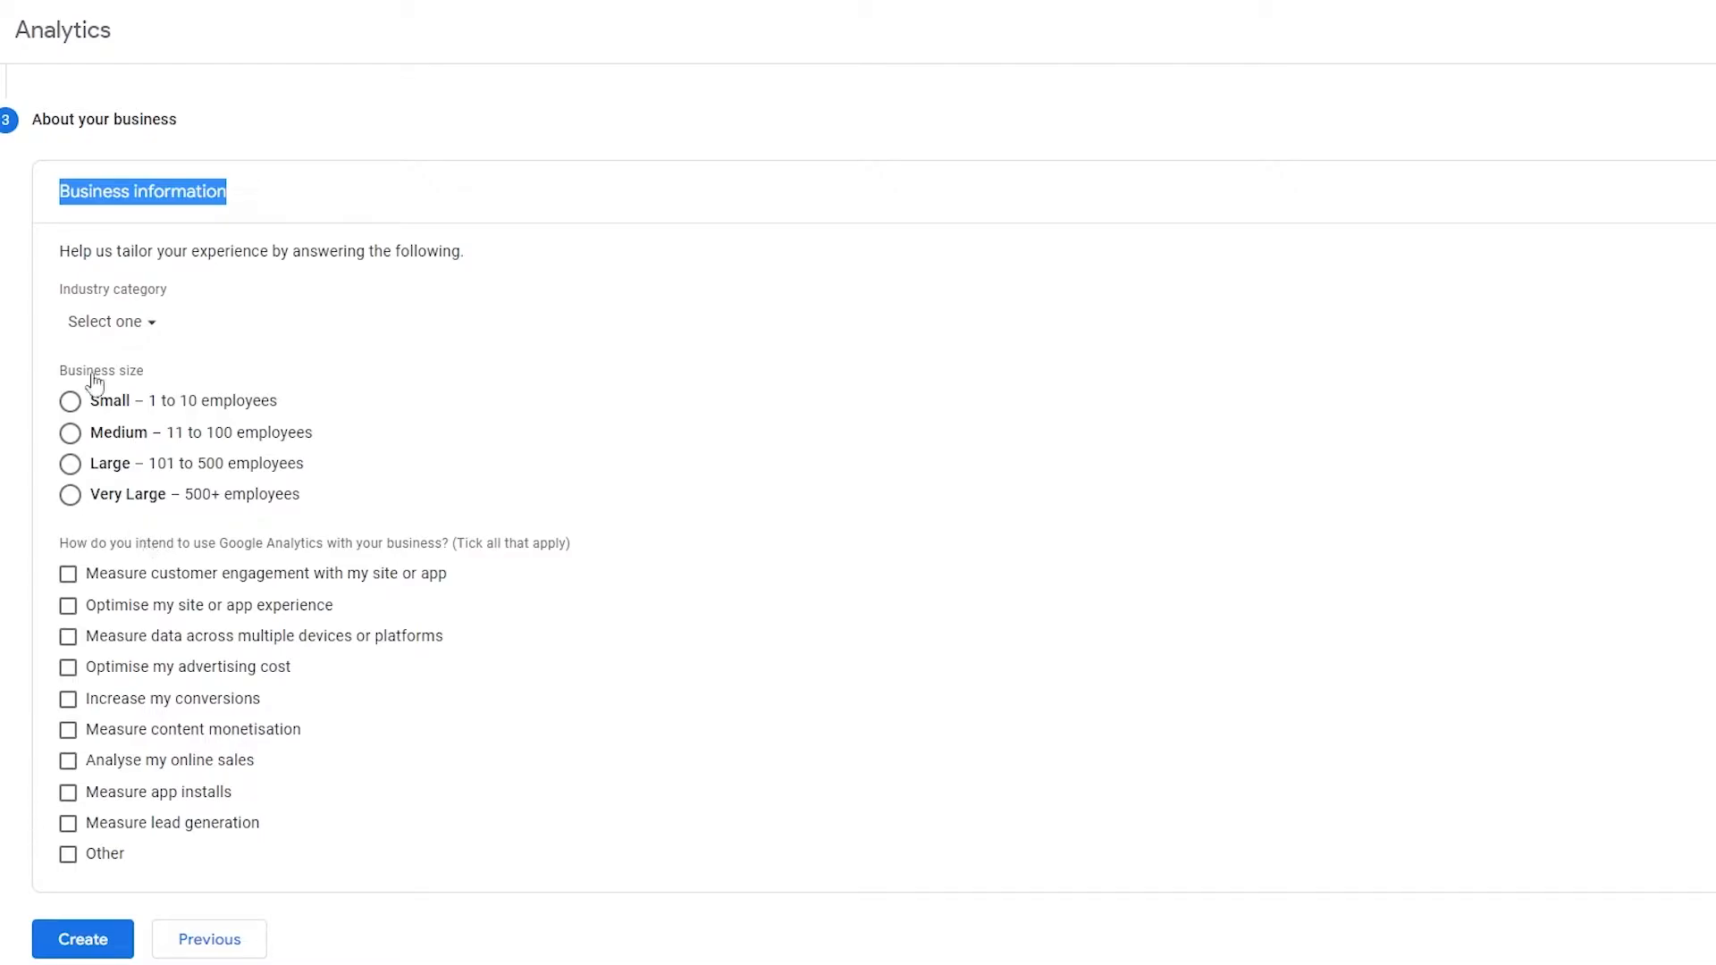
{"action": "left_click", "coordinate": [125, 334]}
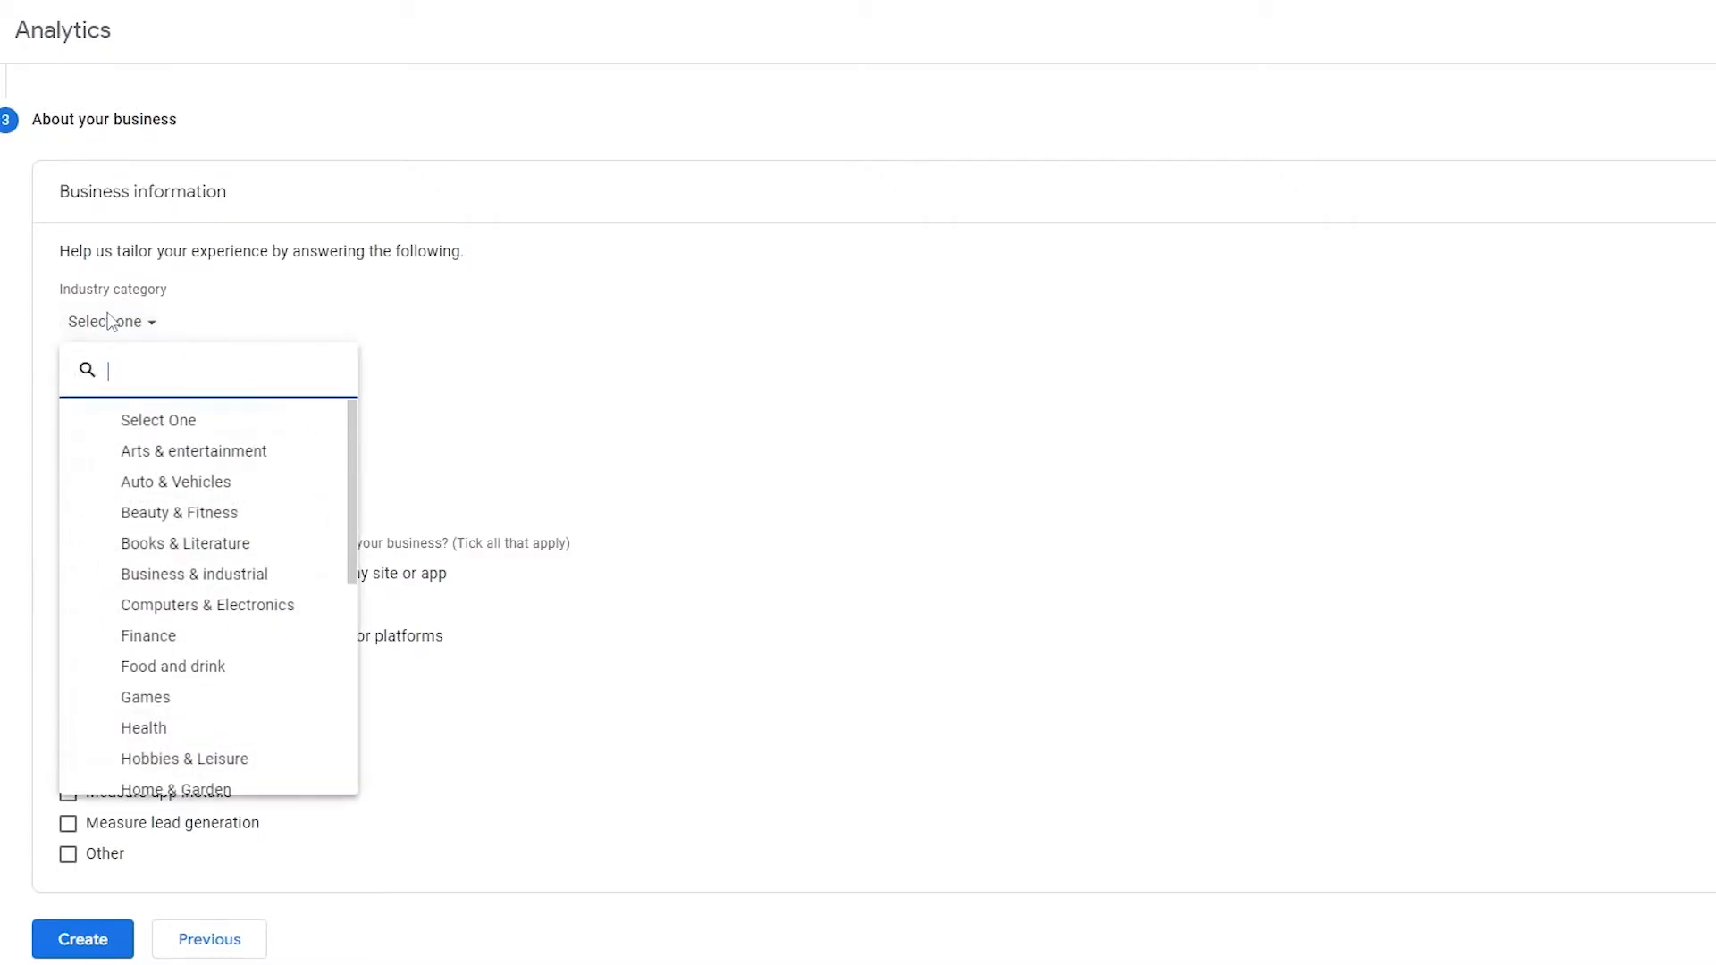
{"action": "scroll", "coordinate": [116, 639], "scroll_direction": "down", "scroll_amount": 1}
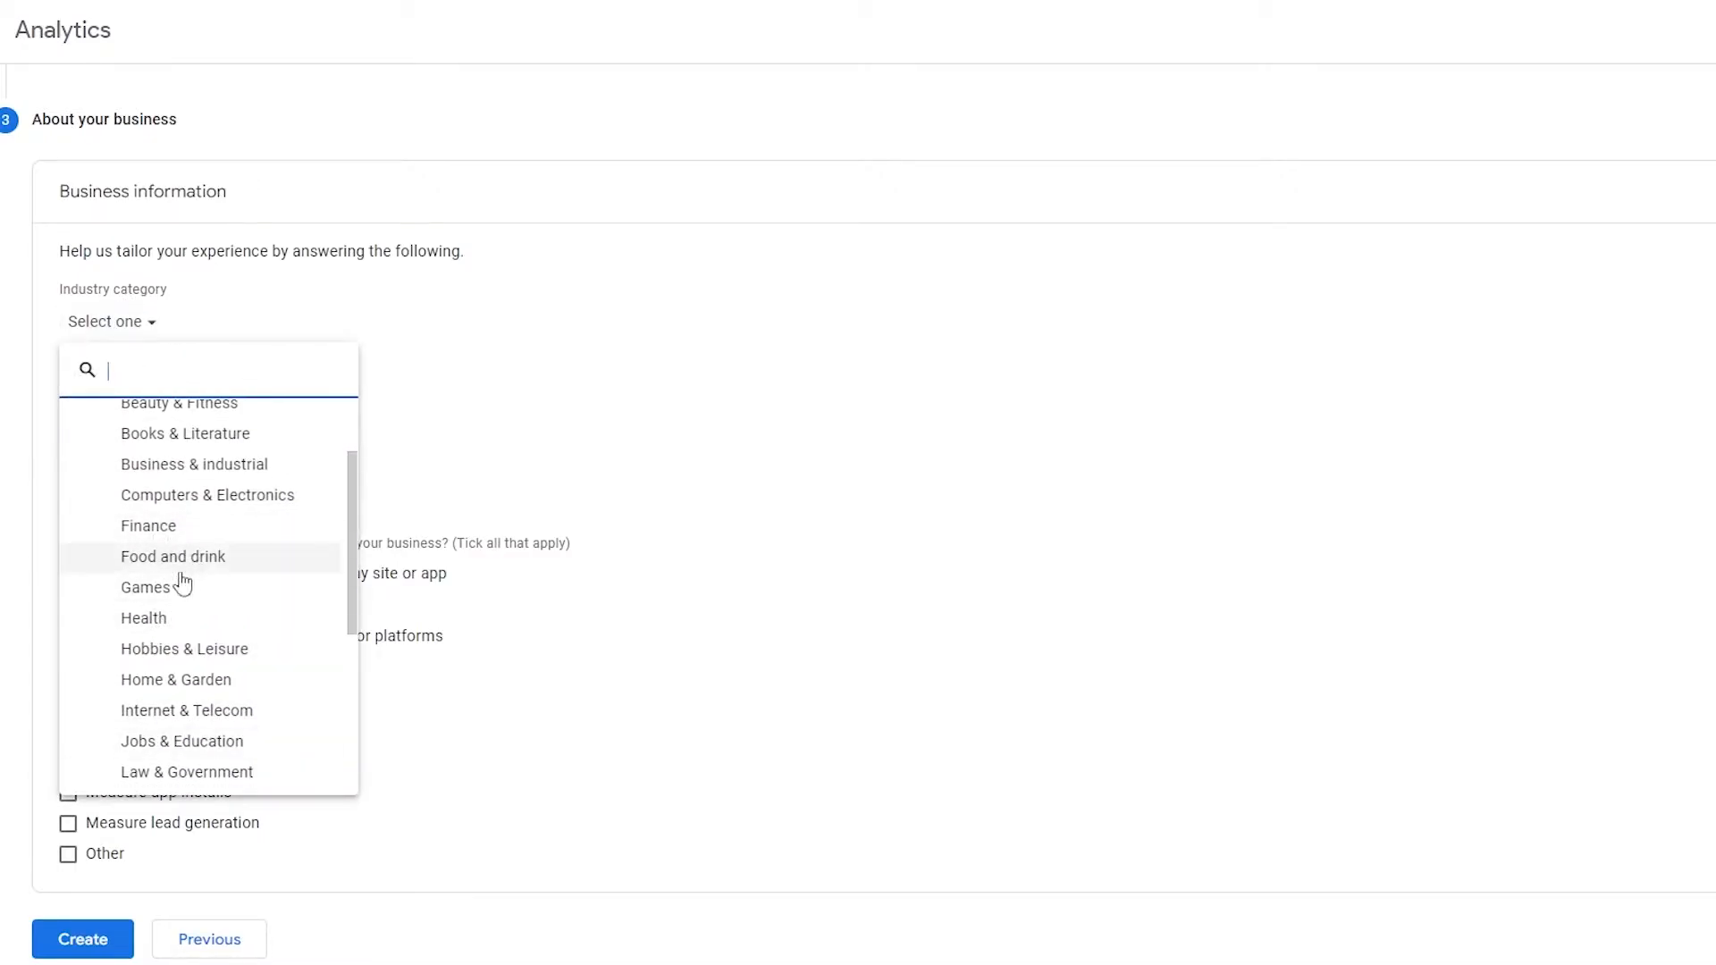
{"action": "scroll", "coordinate": [192, 594], "scroll_direction": "down", "scroll_amount": 1}
{"action": "left_click", "coordinate": [198, 635]}
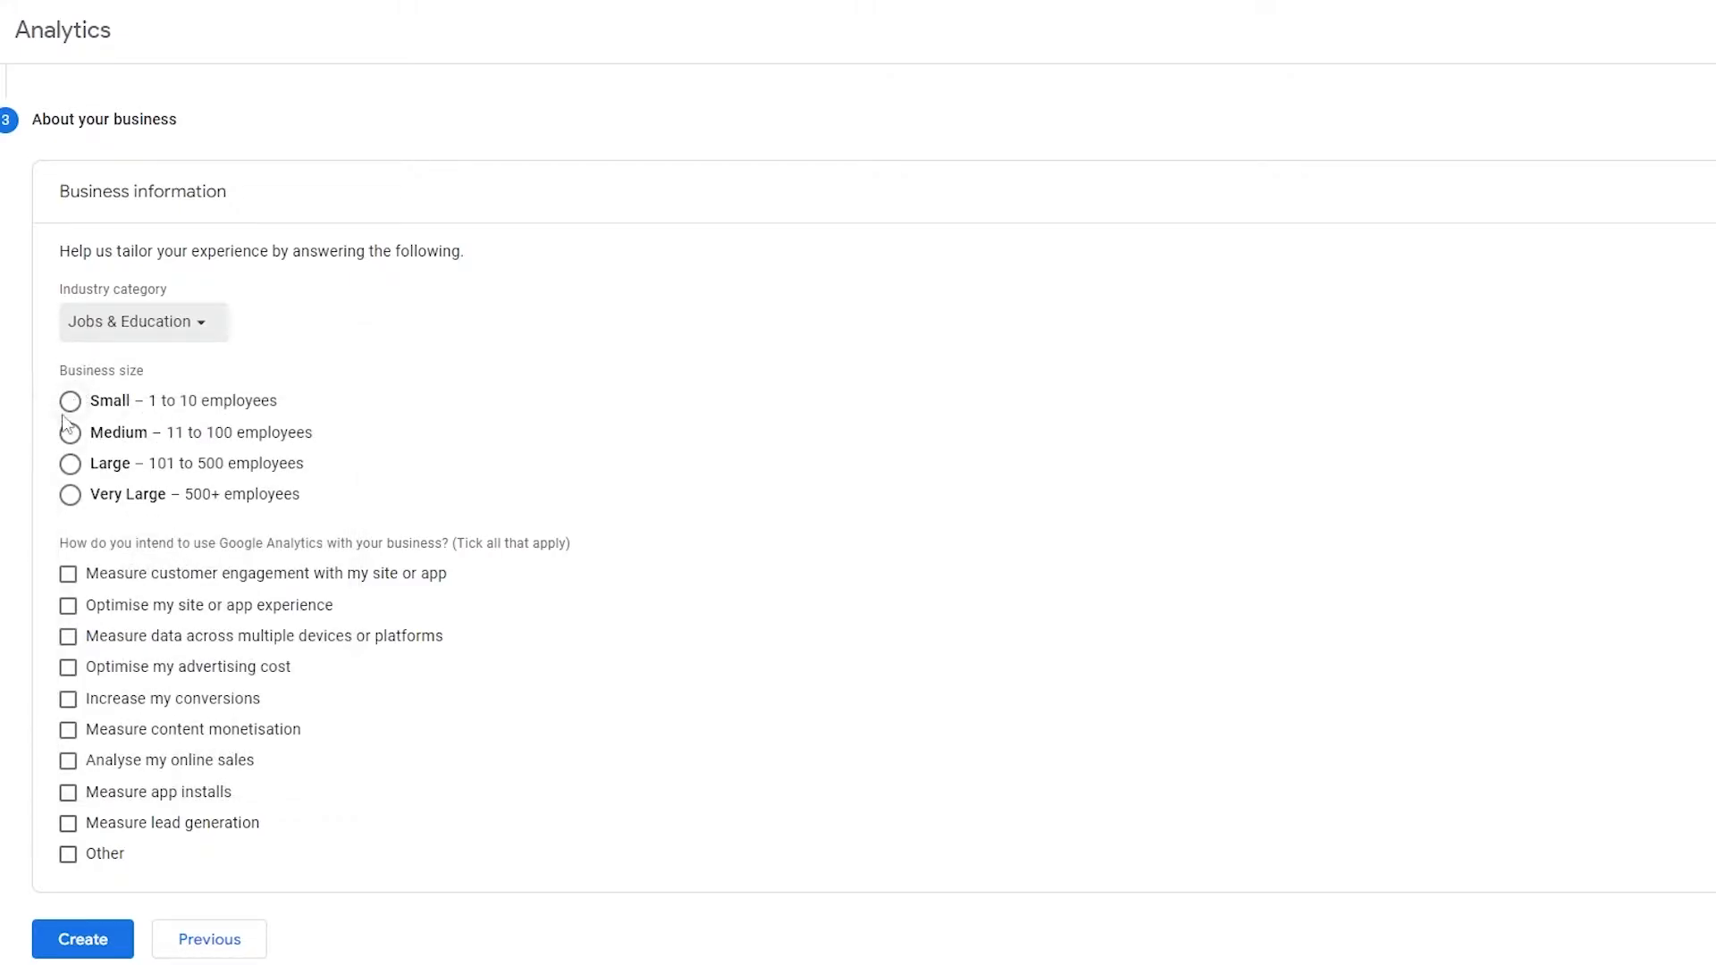
{"action": "left_click", "coordinate": [69, 400]}
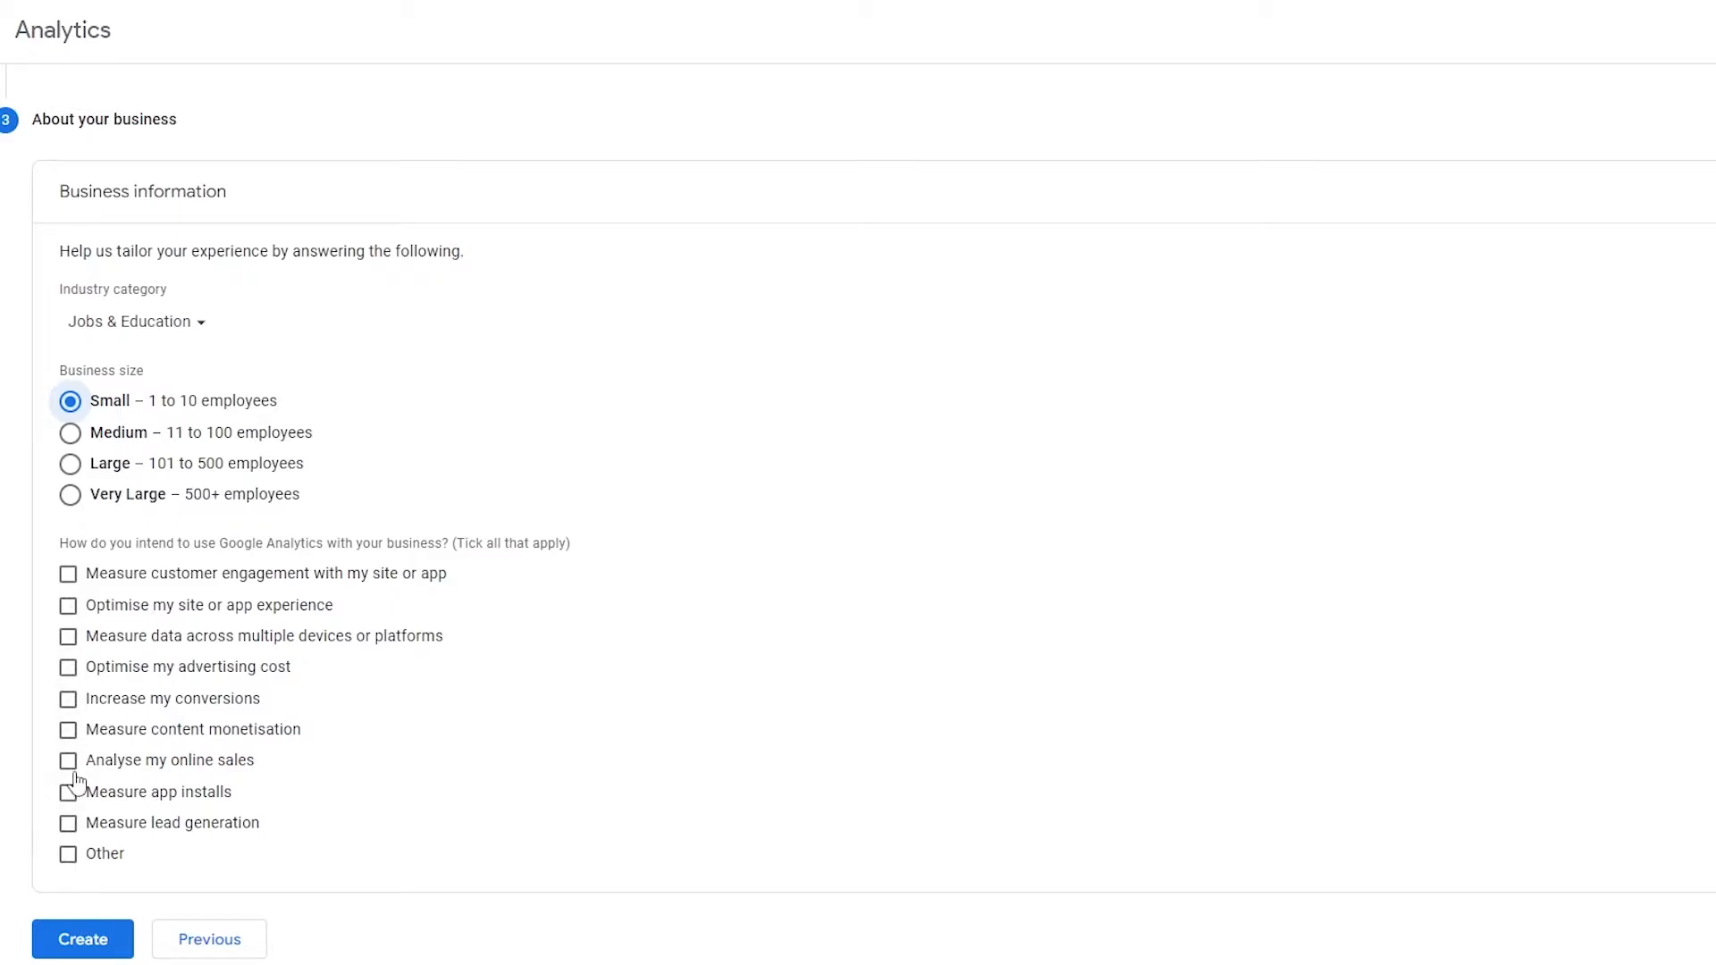
Choose customer engagement, site or app experience, advertising cost, conversions, content monetisation and app installs as intended uses, and create the account.
{"action": "left_click", "coordinate": [68, 573]}
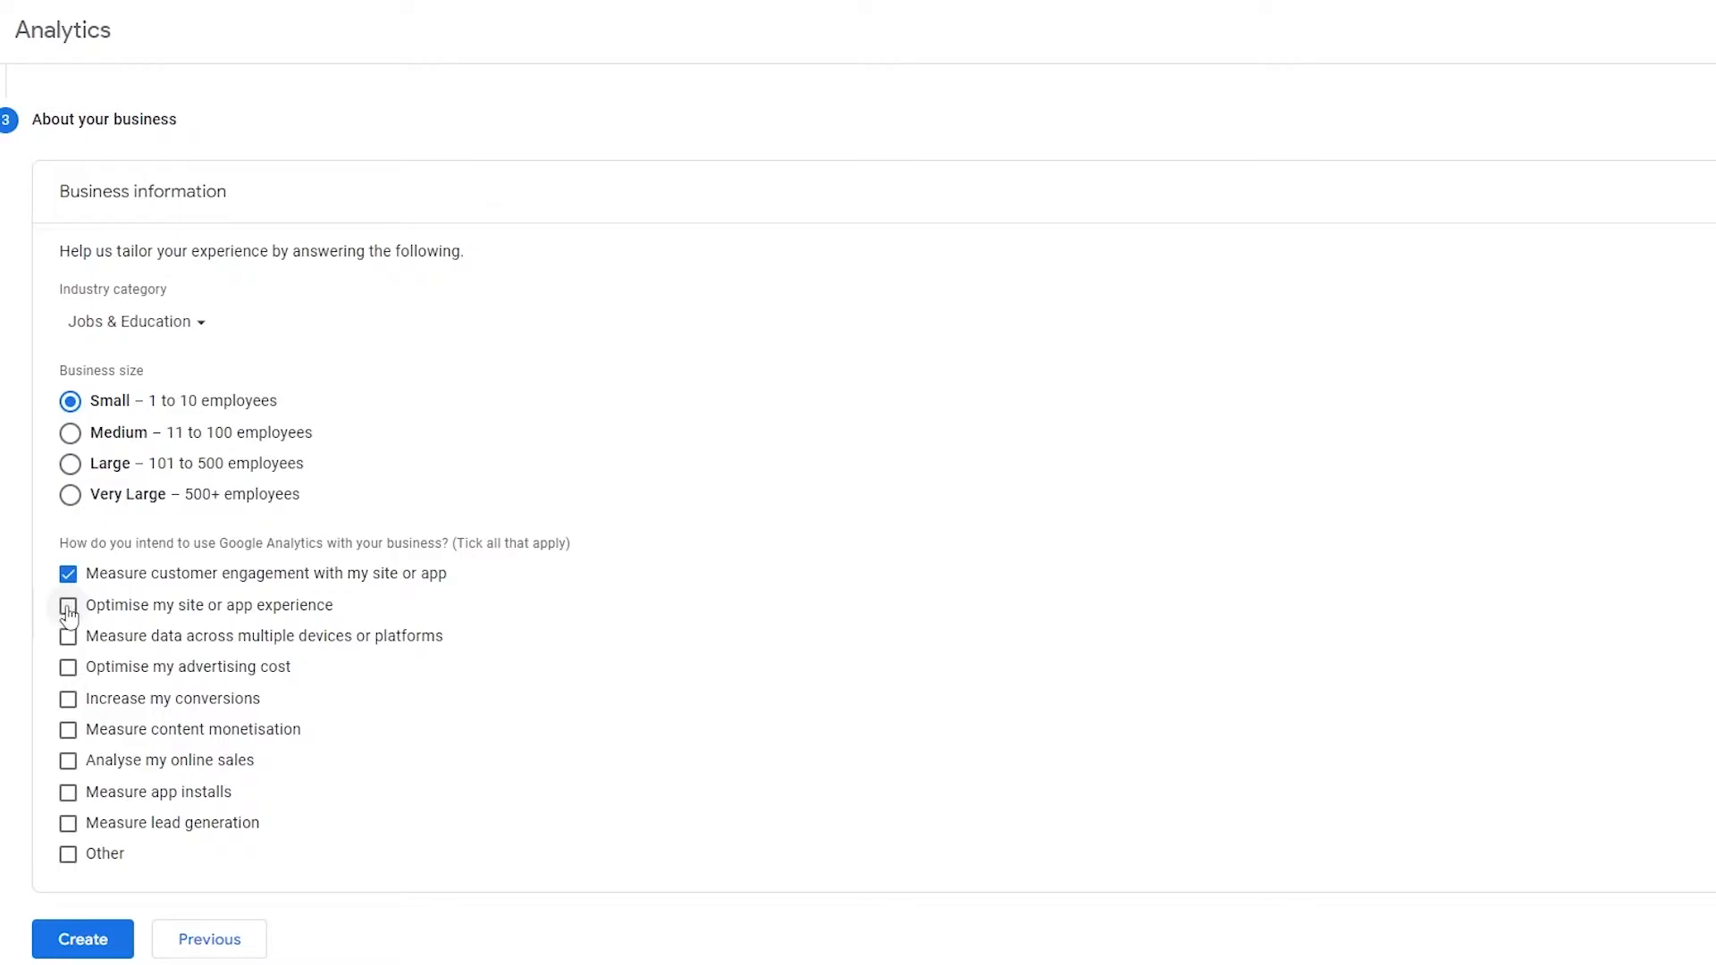
{"action": "left_click", "coordinate": [69, 614]}
{"action": "left_click", "coordinate": [69, 679]}
{"action": "left_click", "coordinate": [69, 698]}
{"action": "left_click", "coordinate": [70, 732]}
{"action": "left_click", "coordinate": [69, 792]}
{"action": "left_click", "coordinate": [107, 938]}
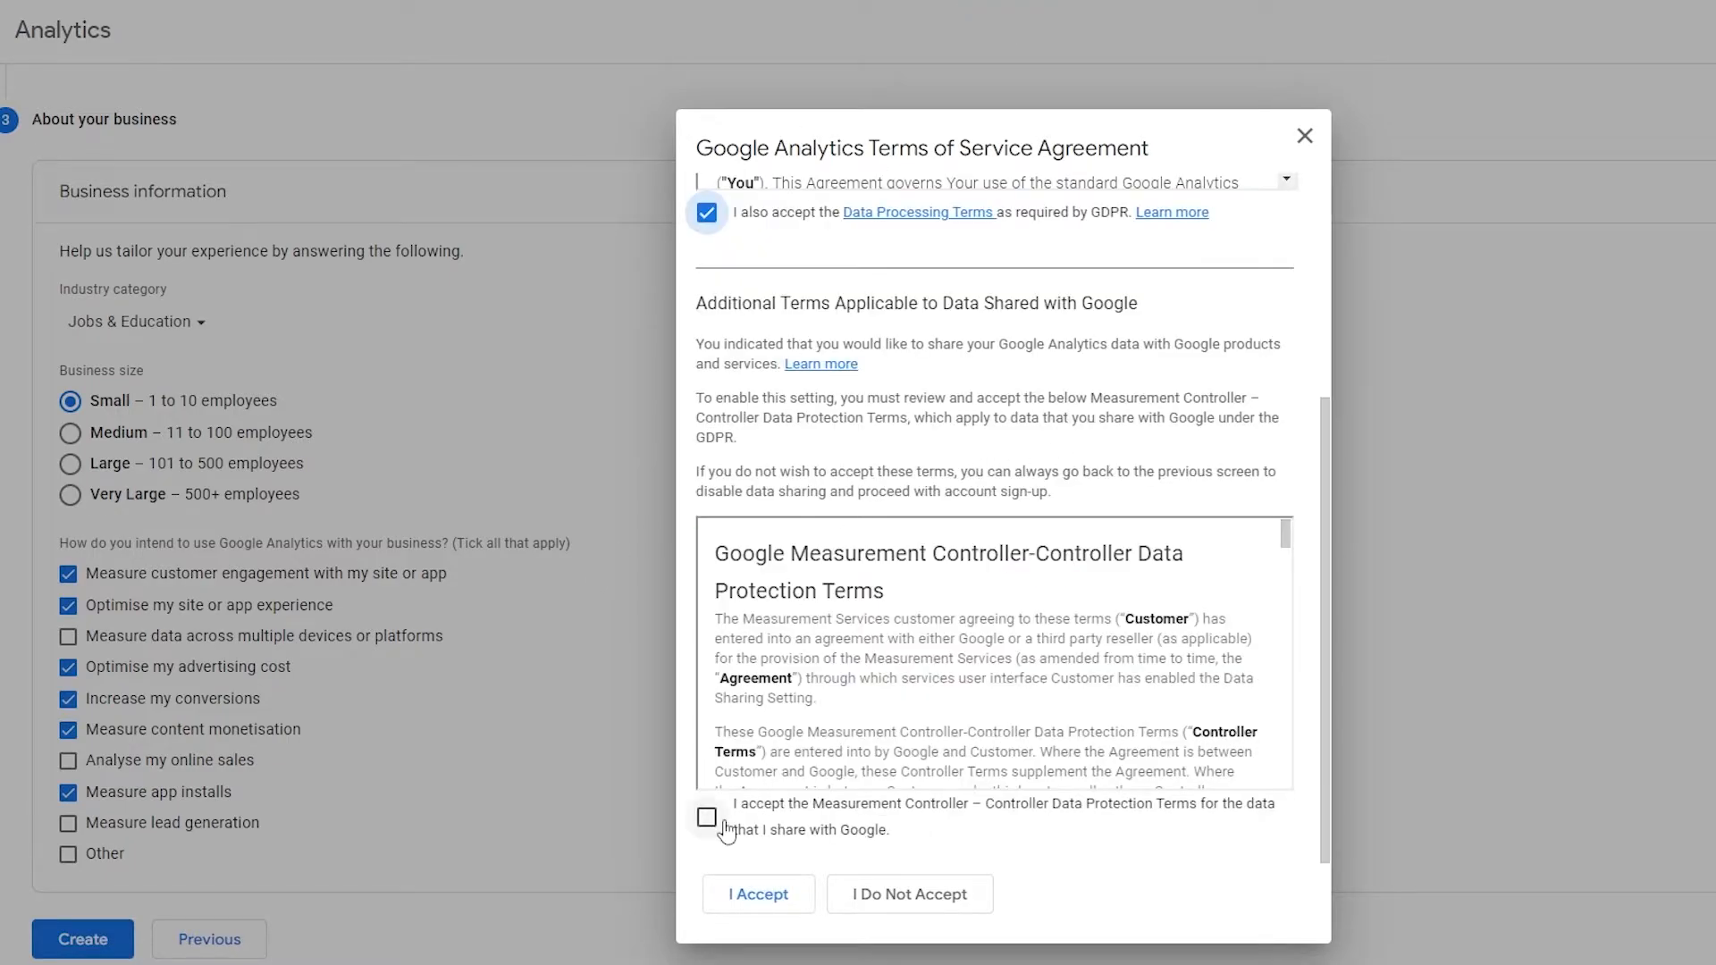
Accept the Measurement Controller – Controller Data Protection Terms and agree to the Google Analytics Terms of Service.
{"action": "left_click", "coordinate": [707, 818]}
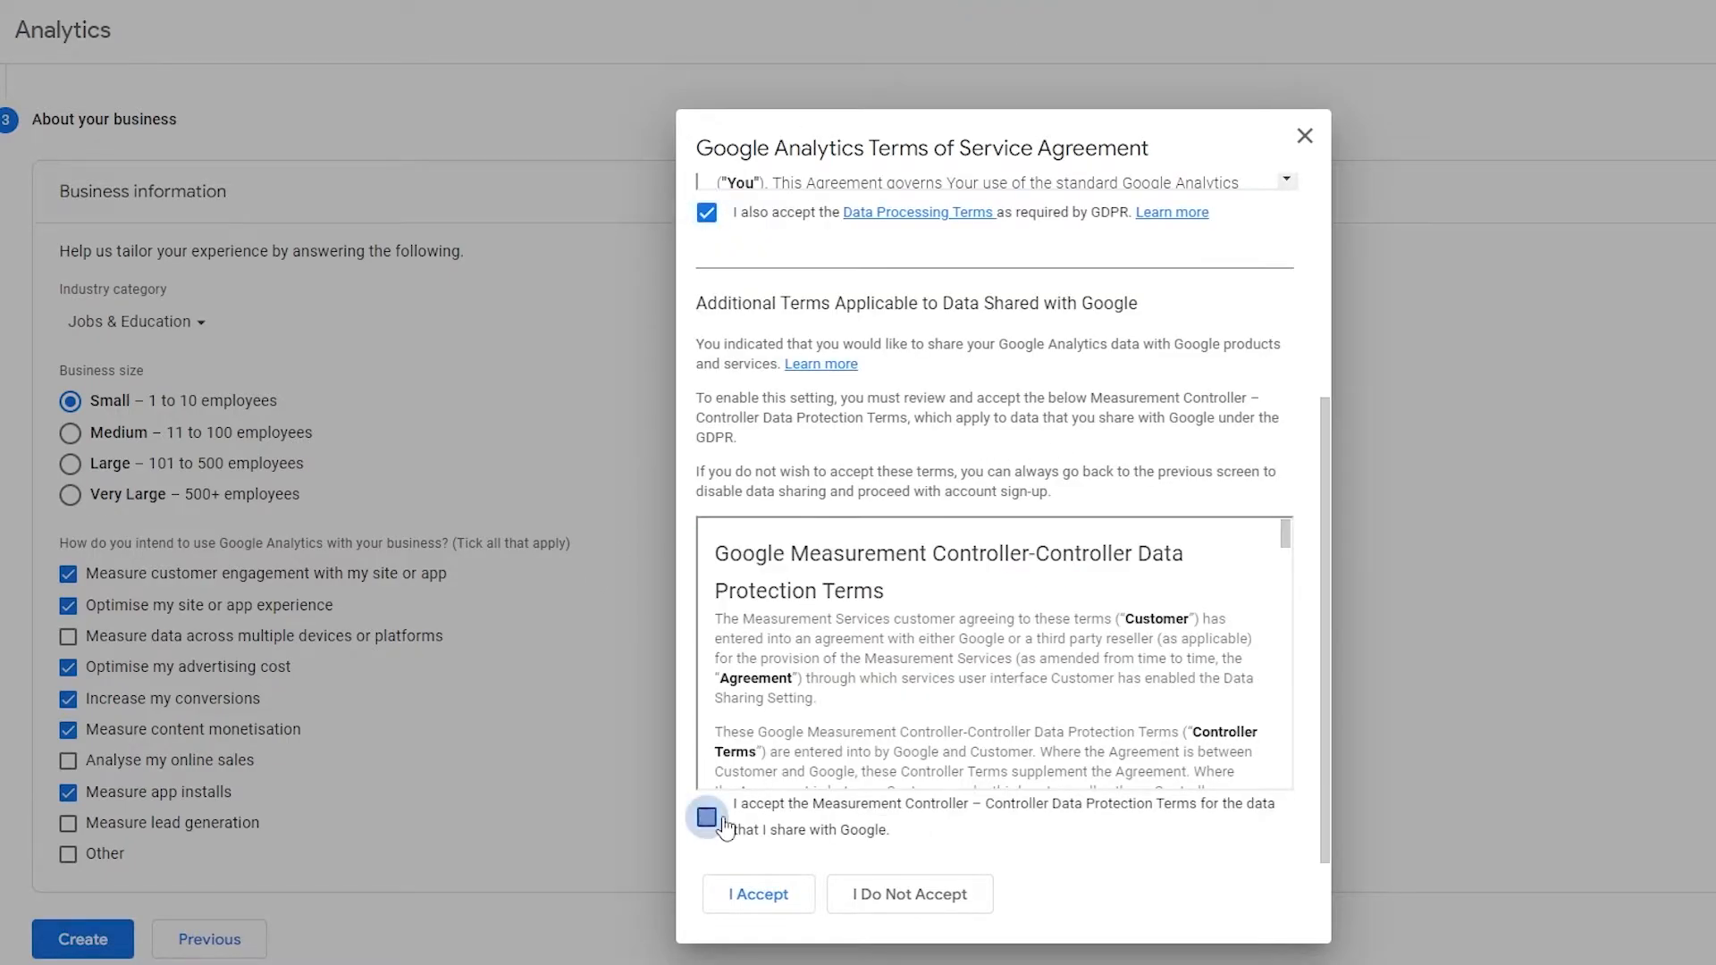
{"action": "scroll", "coordinate": [1040, 694], "scroll_direction": "up", "scroll_amount": 2}
{"action": "scroll", "coordinate": [983, 715], "scroll_direction": "down", "scroll_amount": 1}
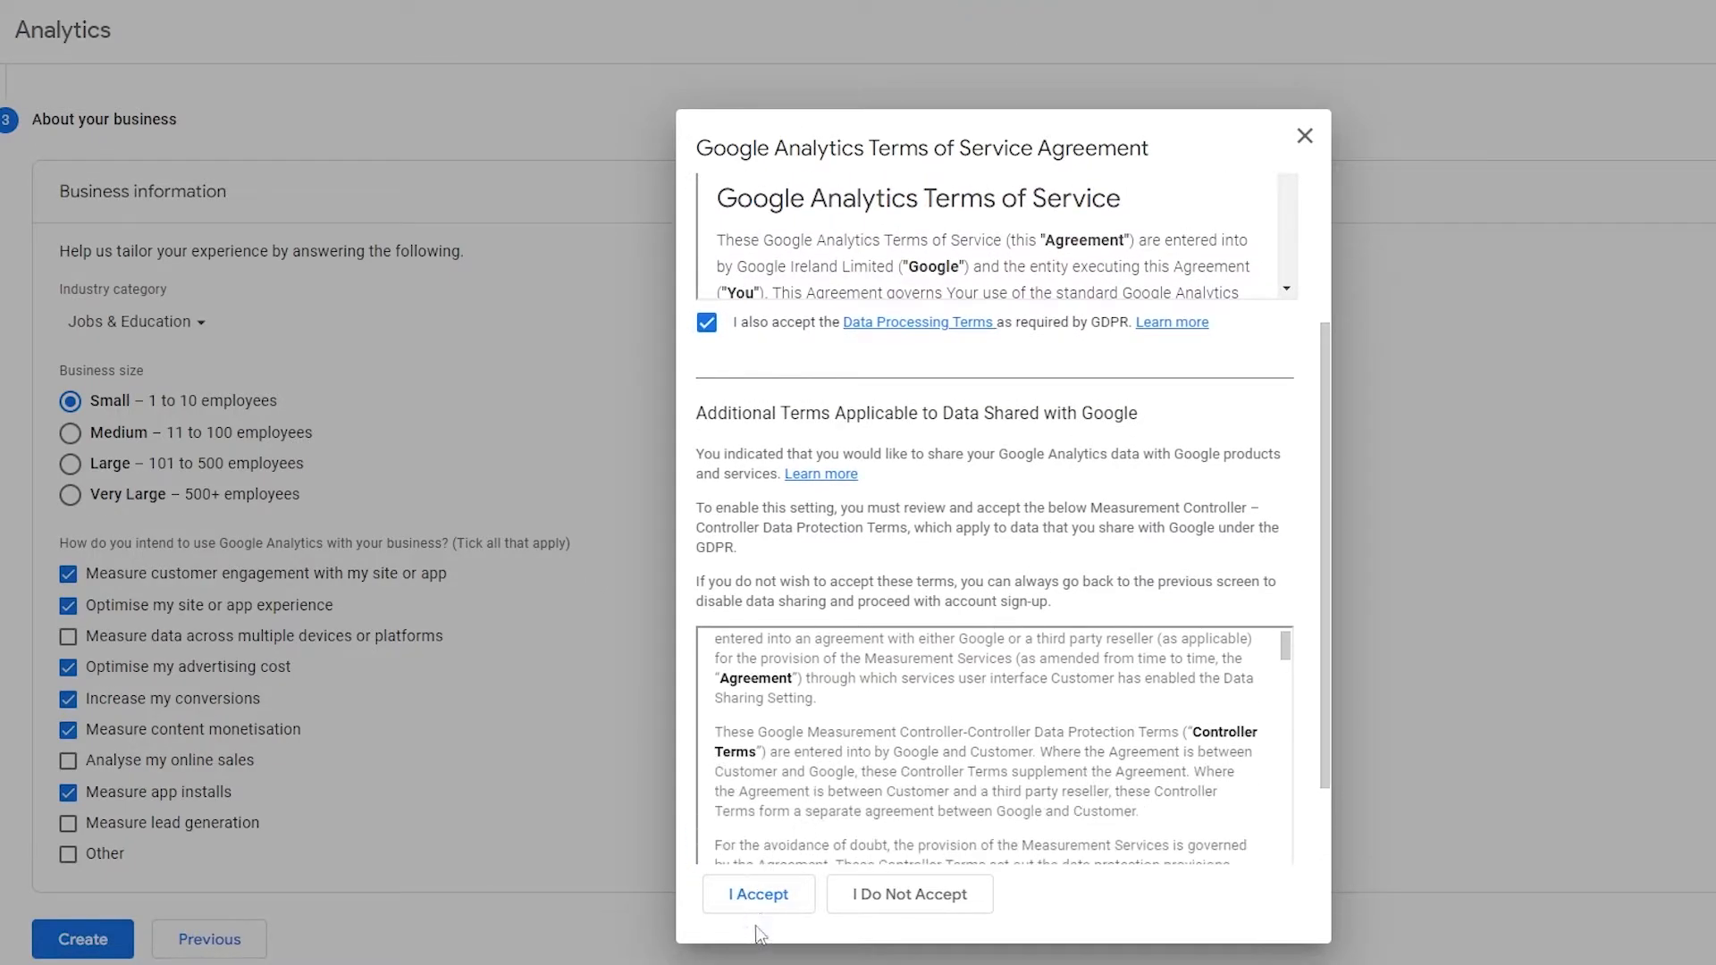
{"action": "left_click", "coordinate": [758, 893]}
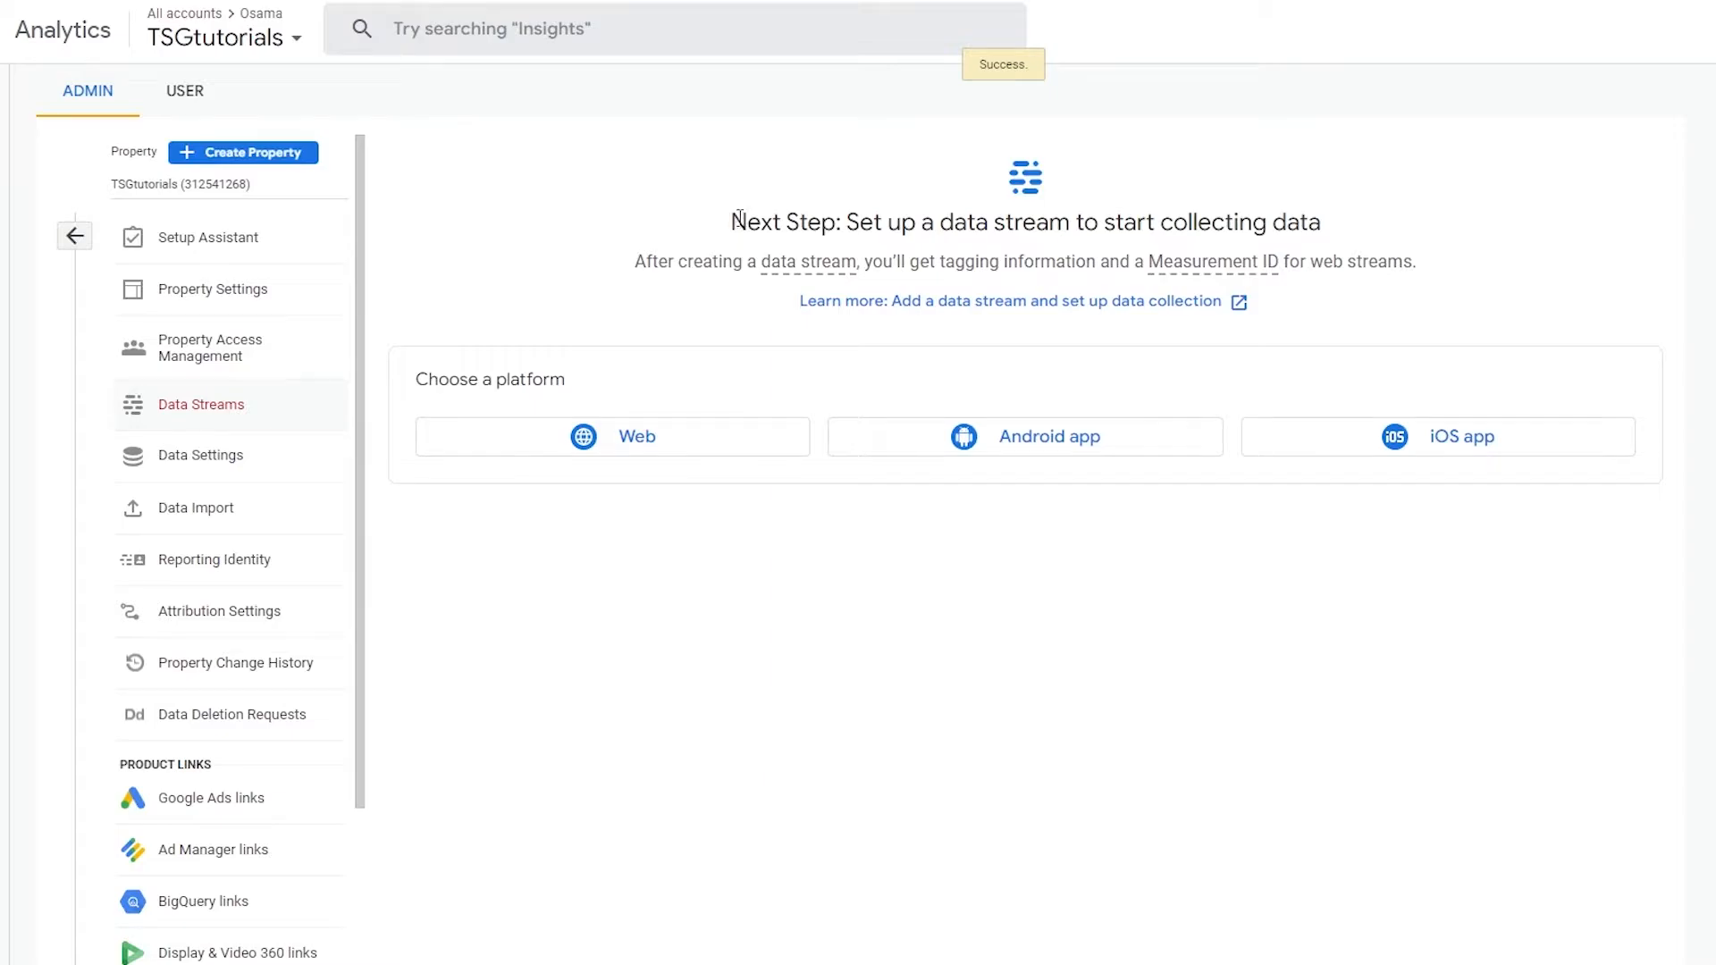
Choose Web as the platform for the property's new data stream.
{"action": "left_click_drag", "start_coordinate": [740, 220], "coordinate": [1325, 217]}
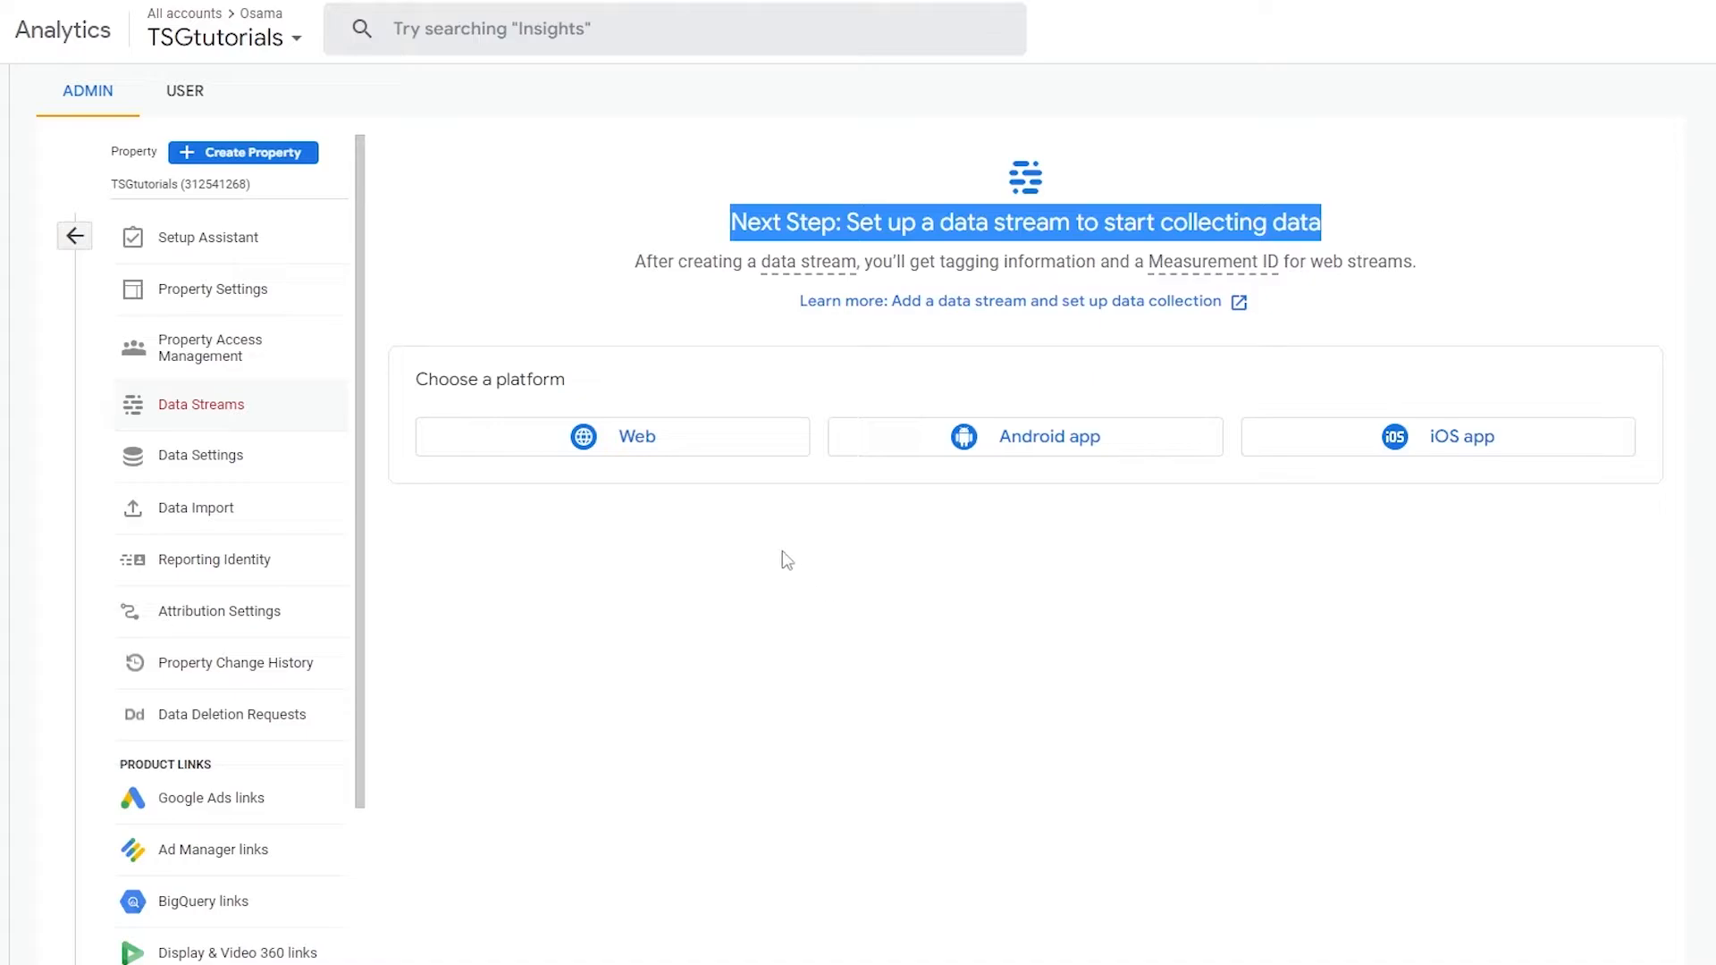
{"action": "left_click_drag", "start_coordinate": [417, 383], "coordinate": [616, 379]}
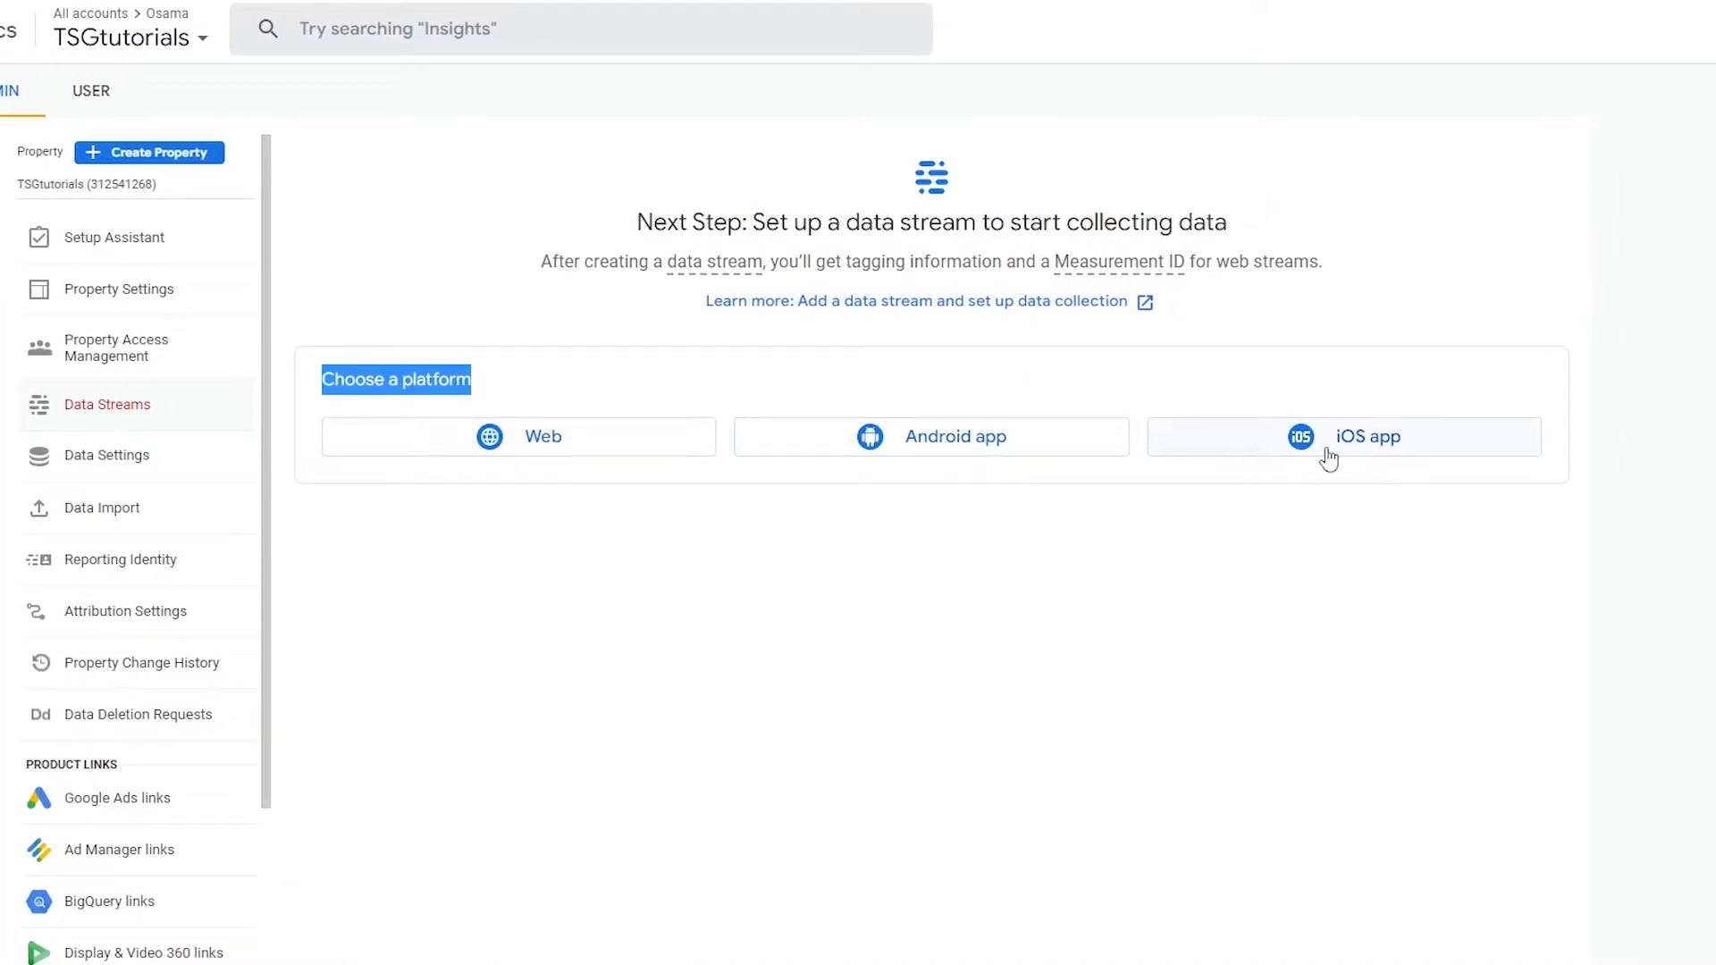
{"action": "left_click", "coordinate": [622, 442]}
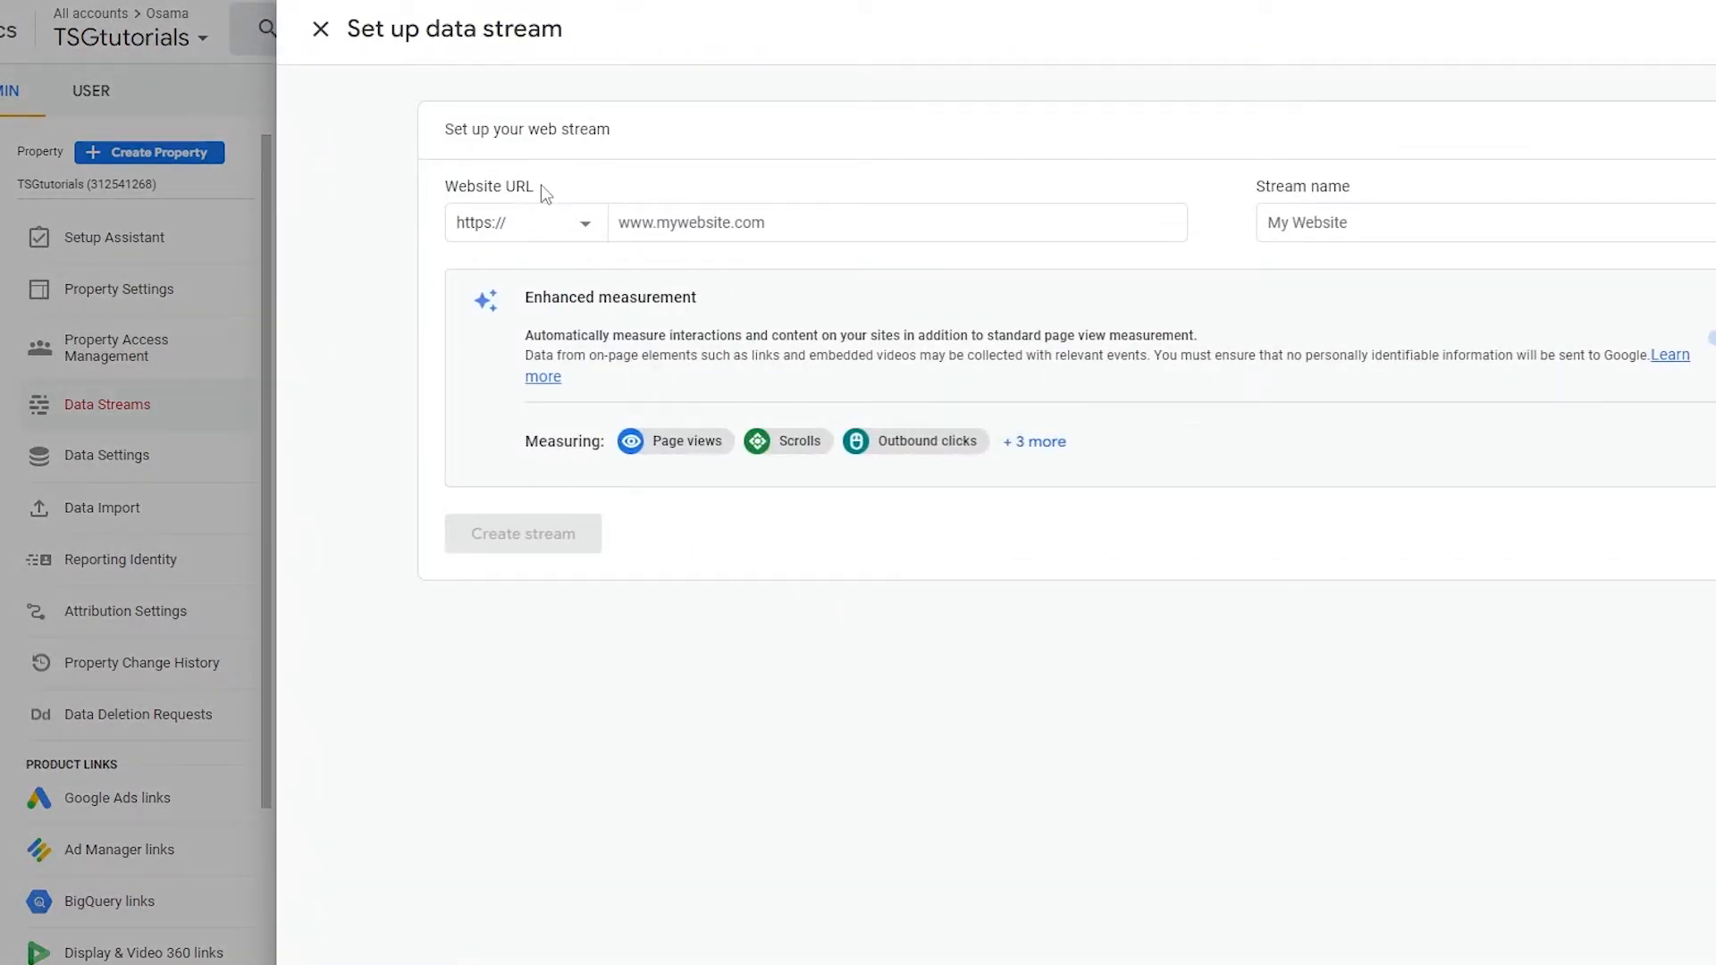
{"action": "left_click", "coordinate": [585, 223]}
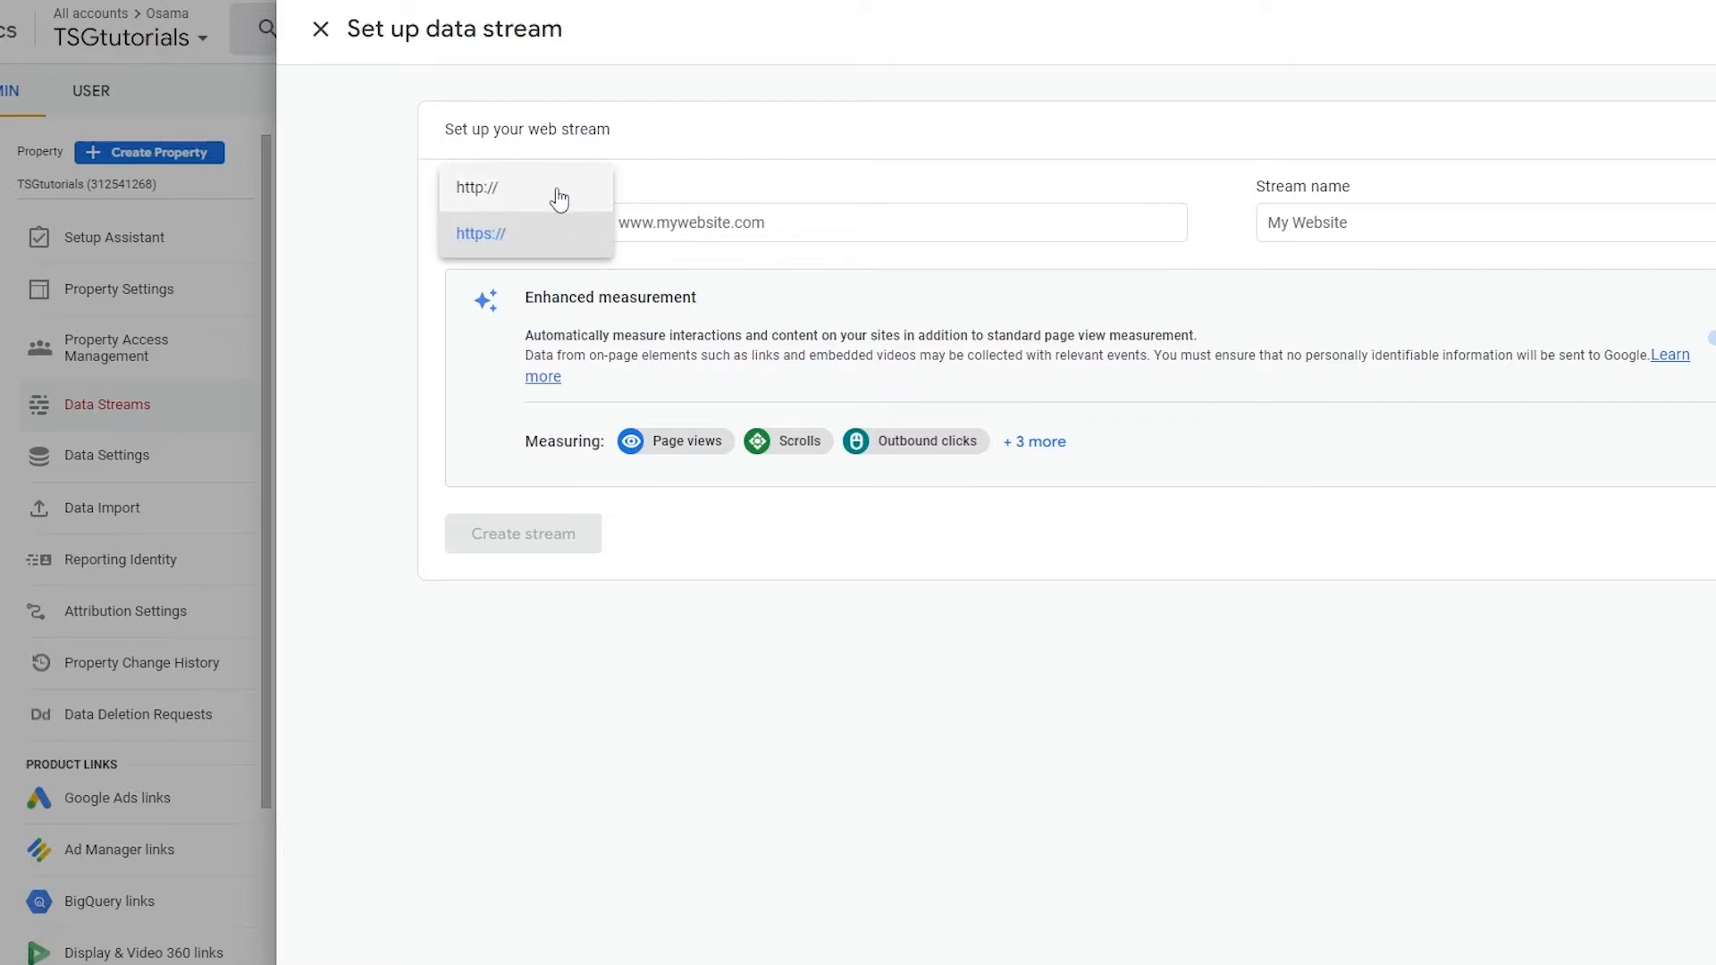
{"action": "left_click", "coordinate": [587, 246]}
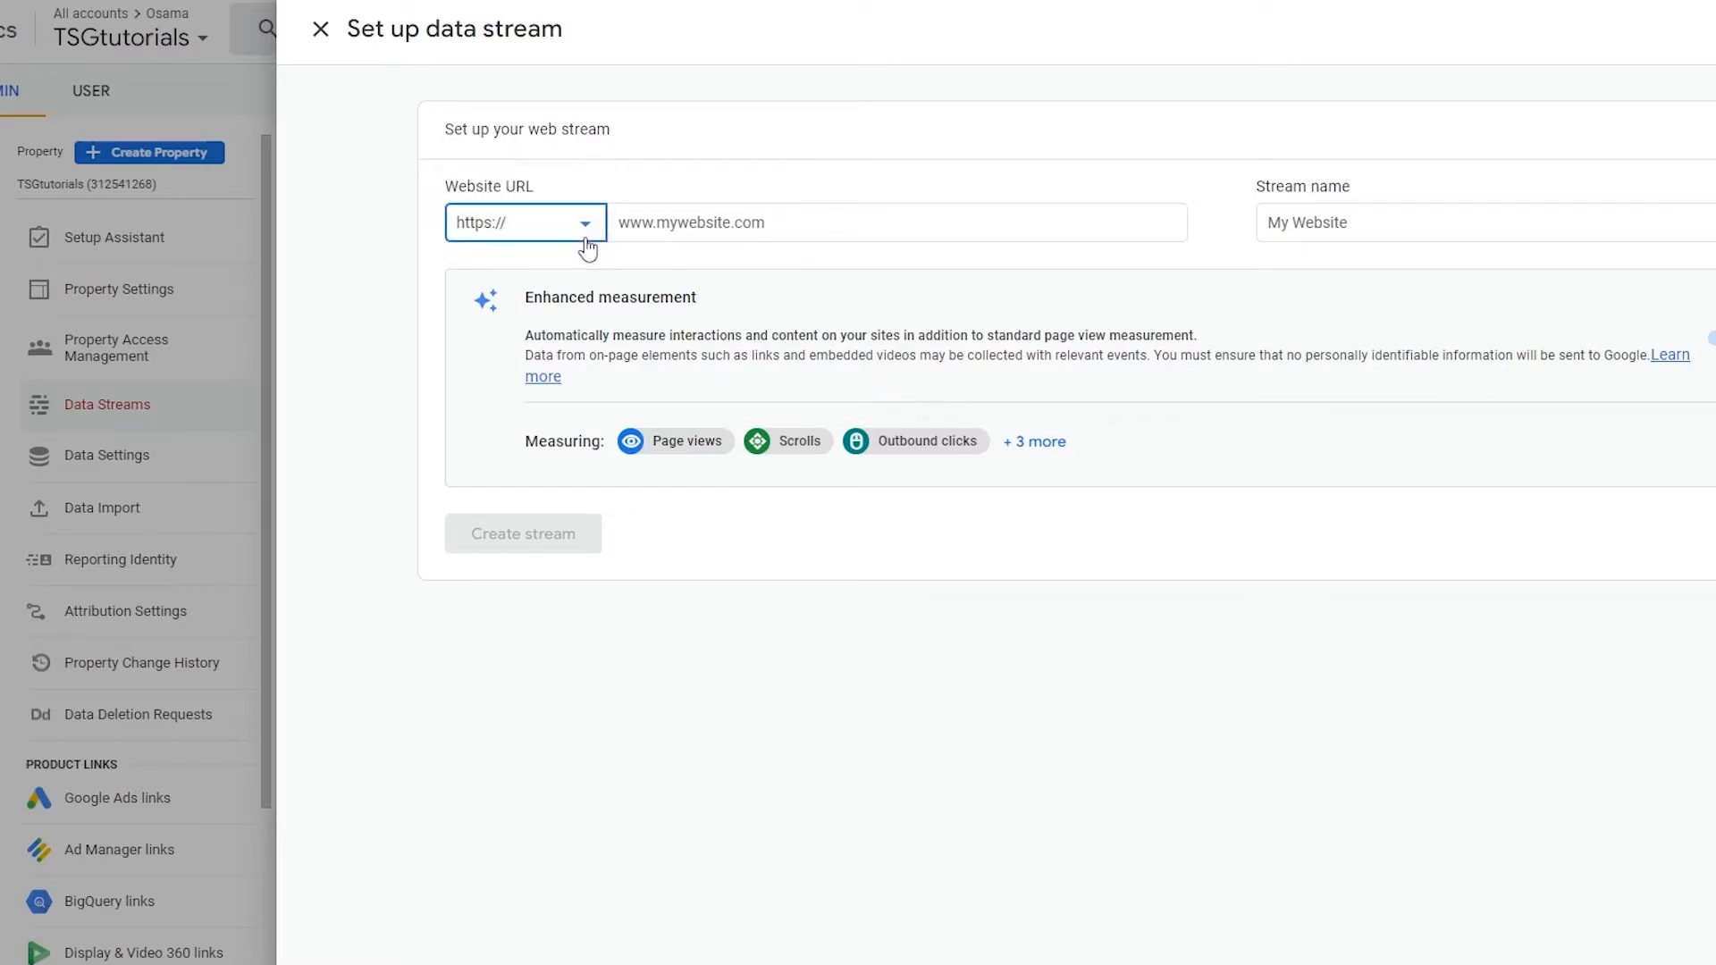
{"action": "left_click", "coordinate": [643, 221]}
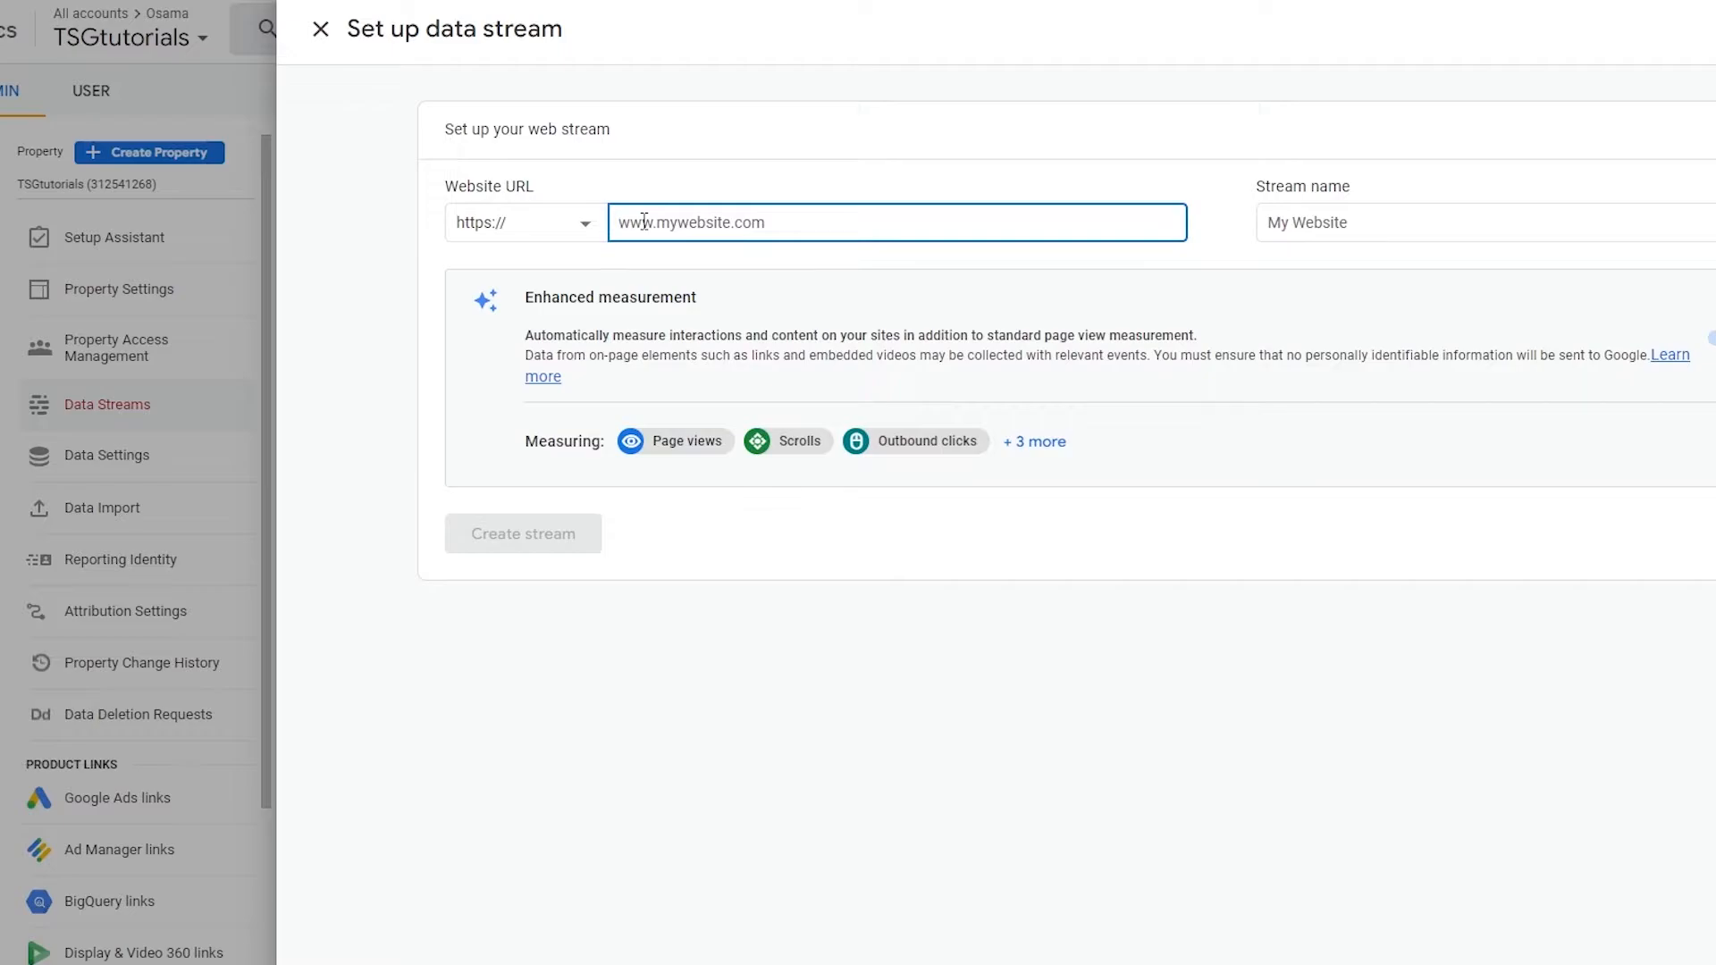
{"action": "type", "text": "www.tsgtutorials.com"}
{"action": "left_click", "coordinate": [1325, 220]}
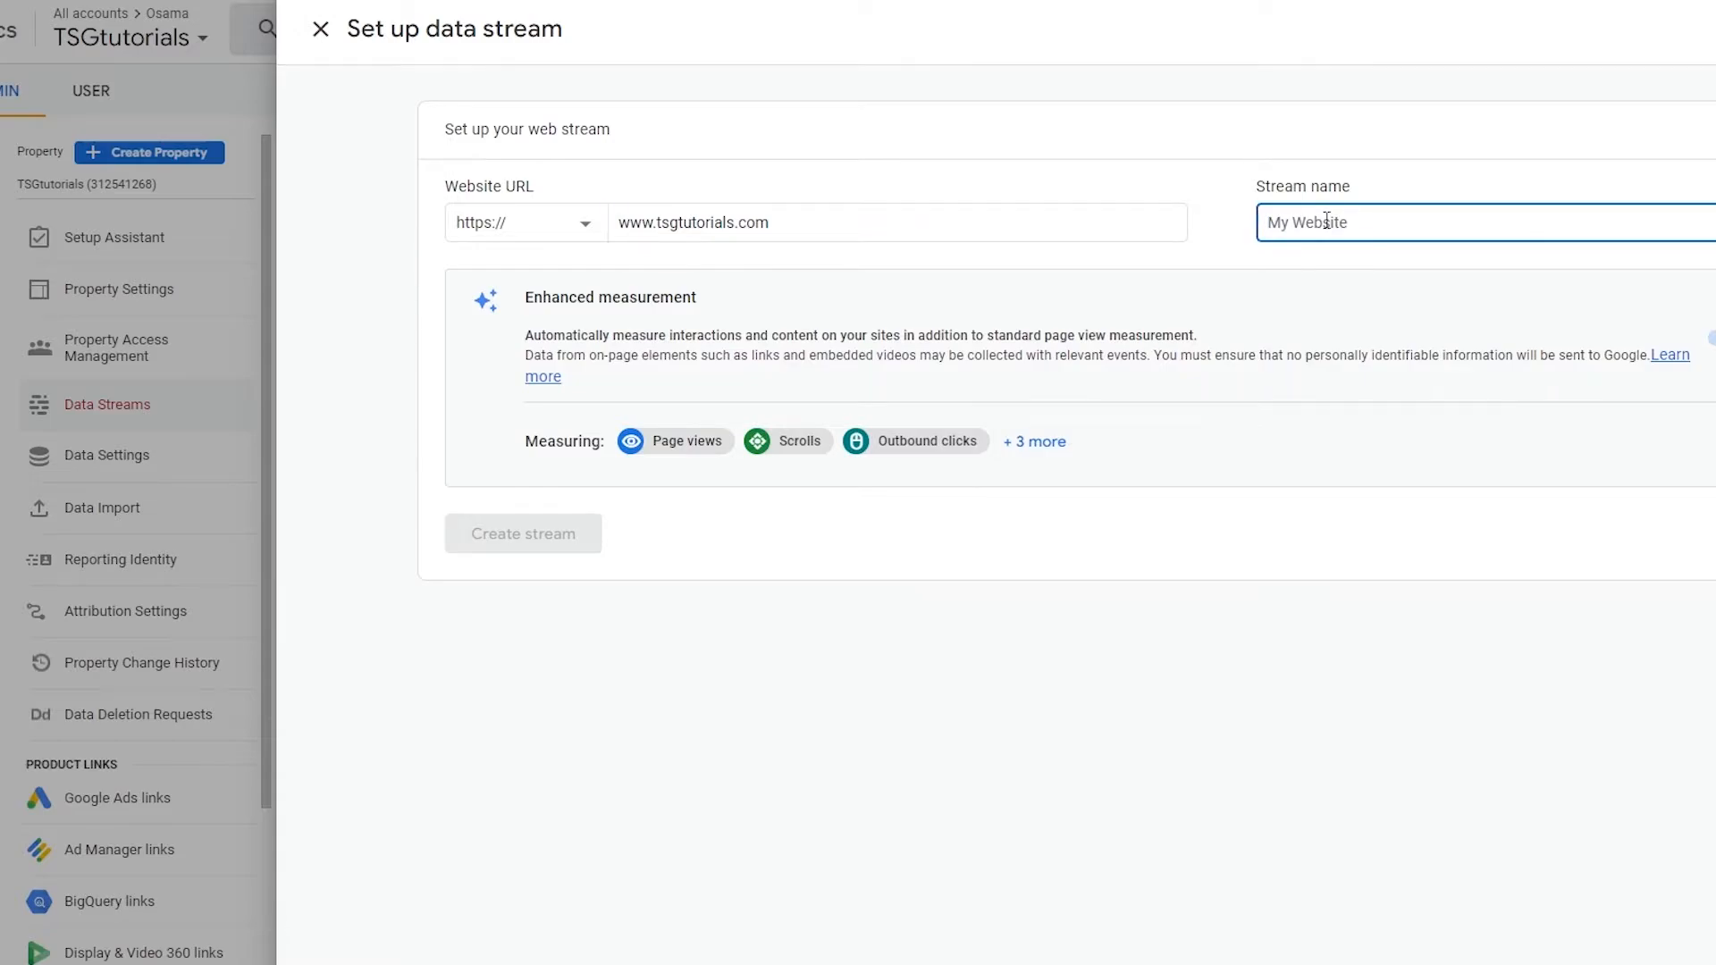
{"action": "type", "text": "TTSG"}
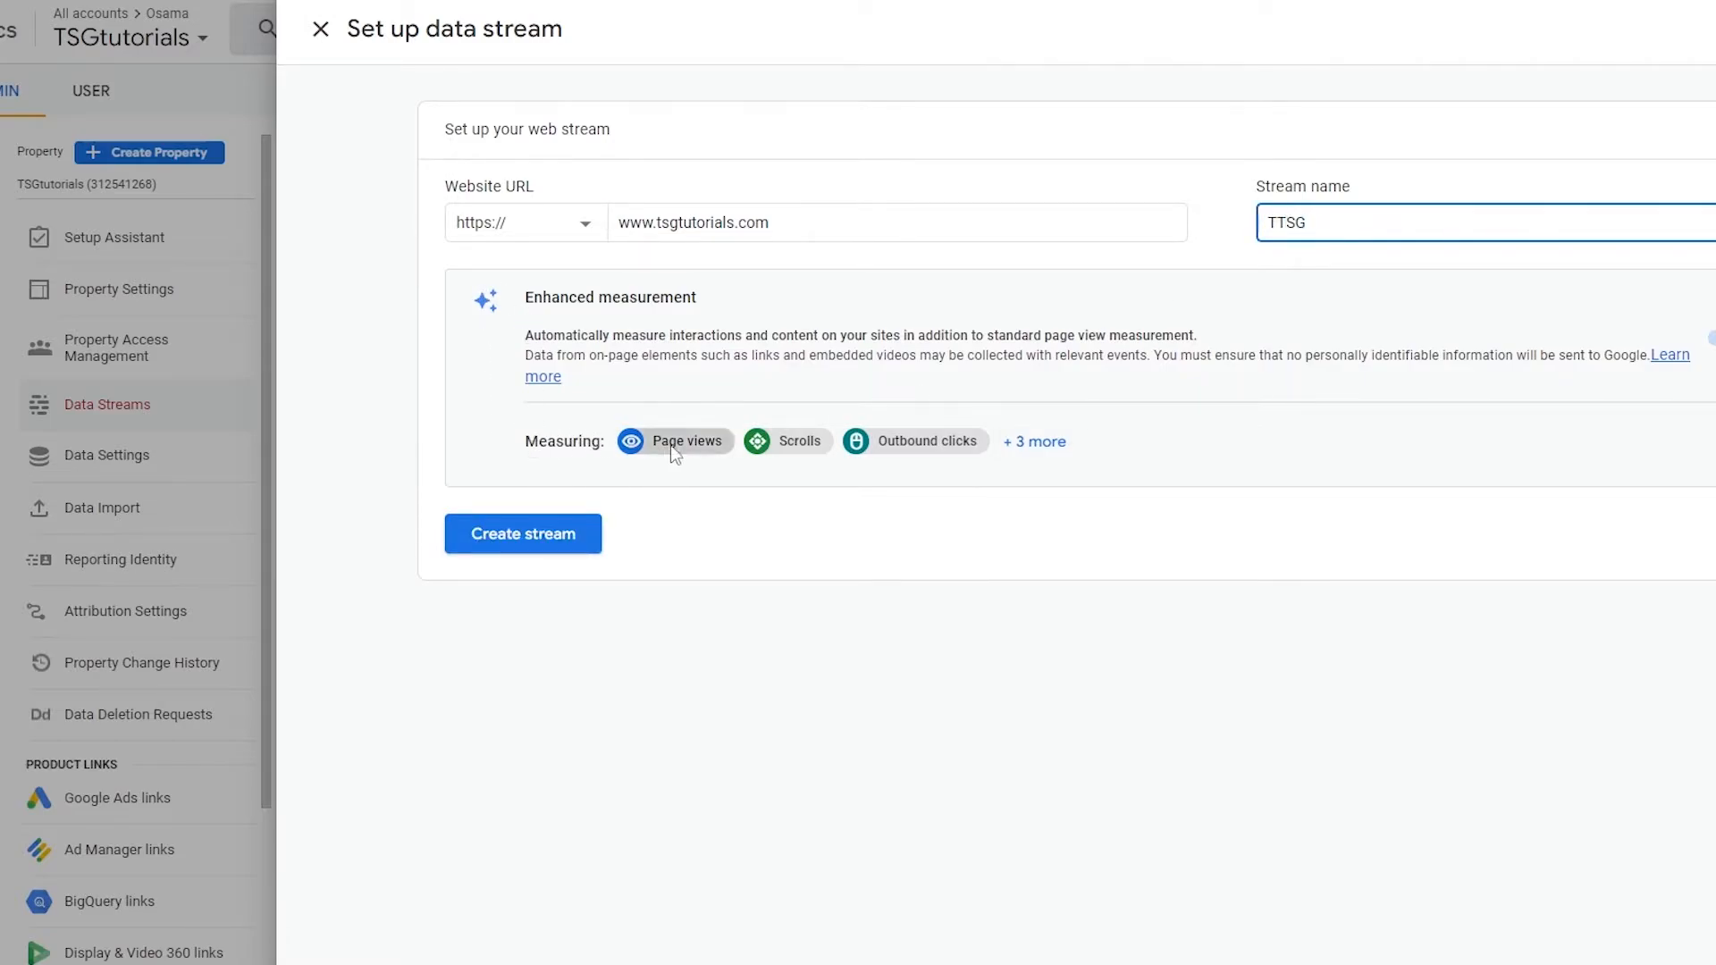
{"action": "left_click", "coordinate": [1042, 444]}
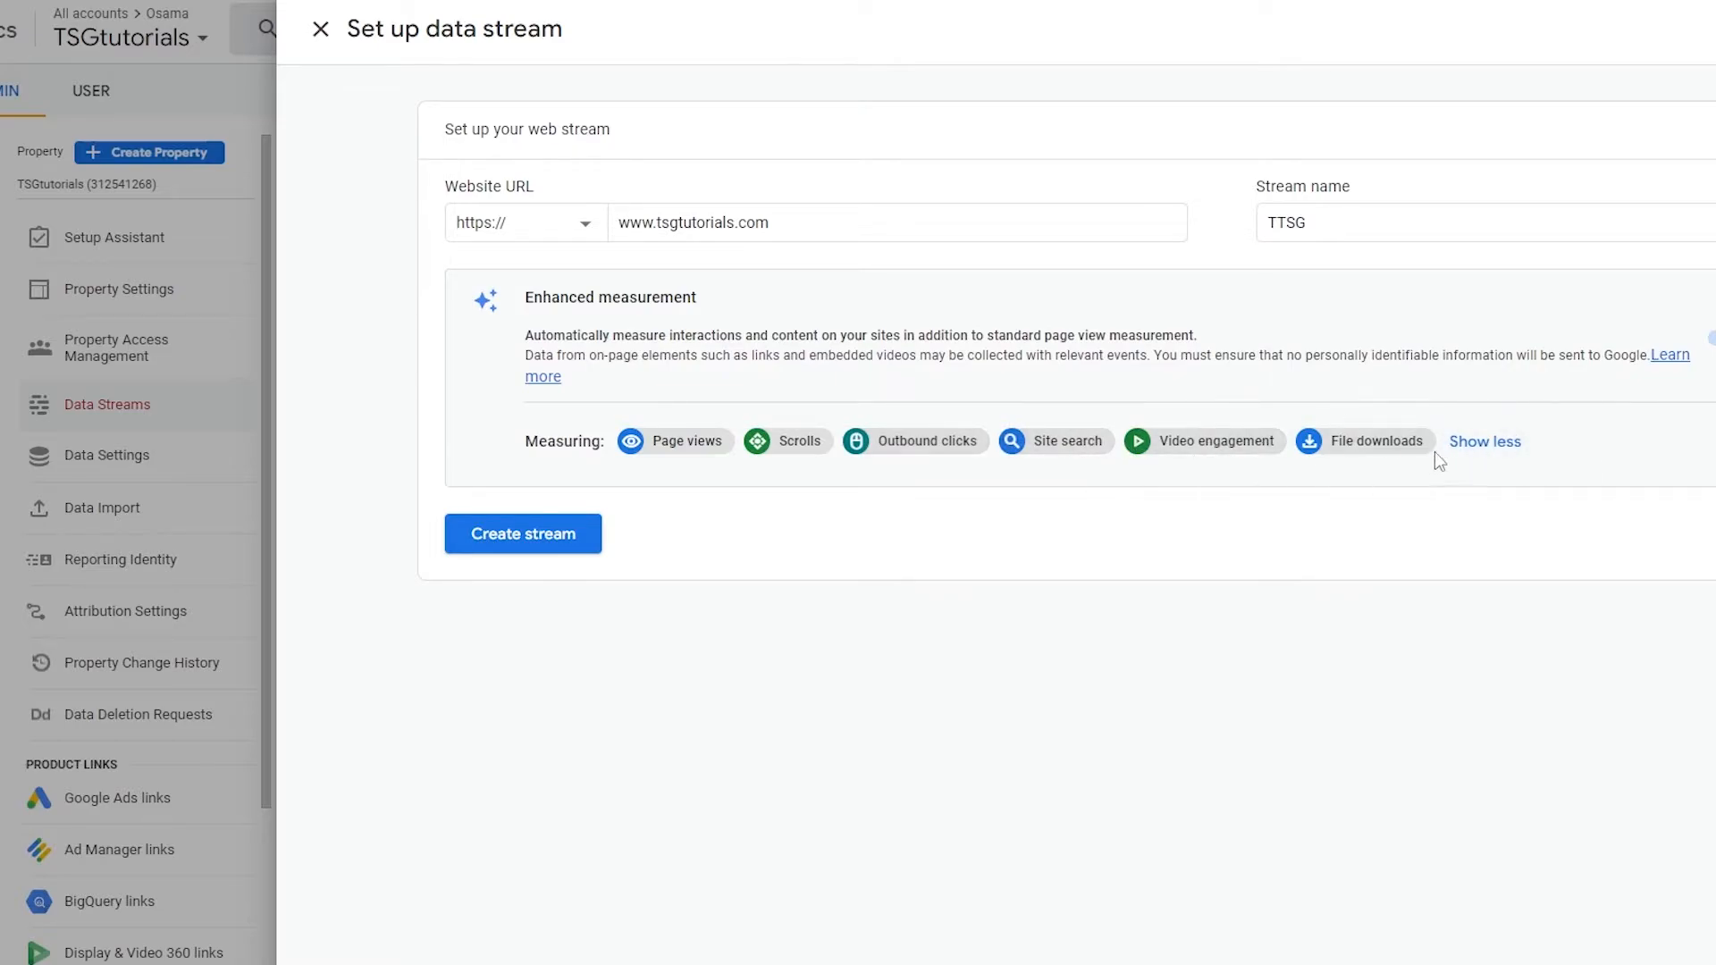
{"action": "left_click", "coordinate": [566, 556]}
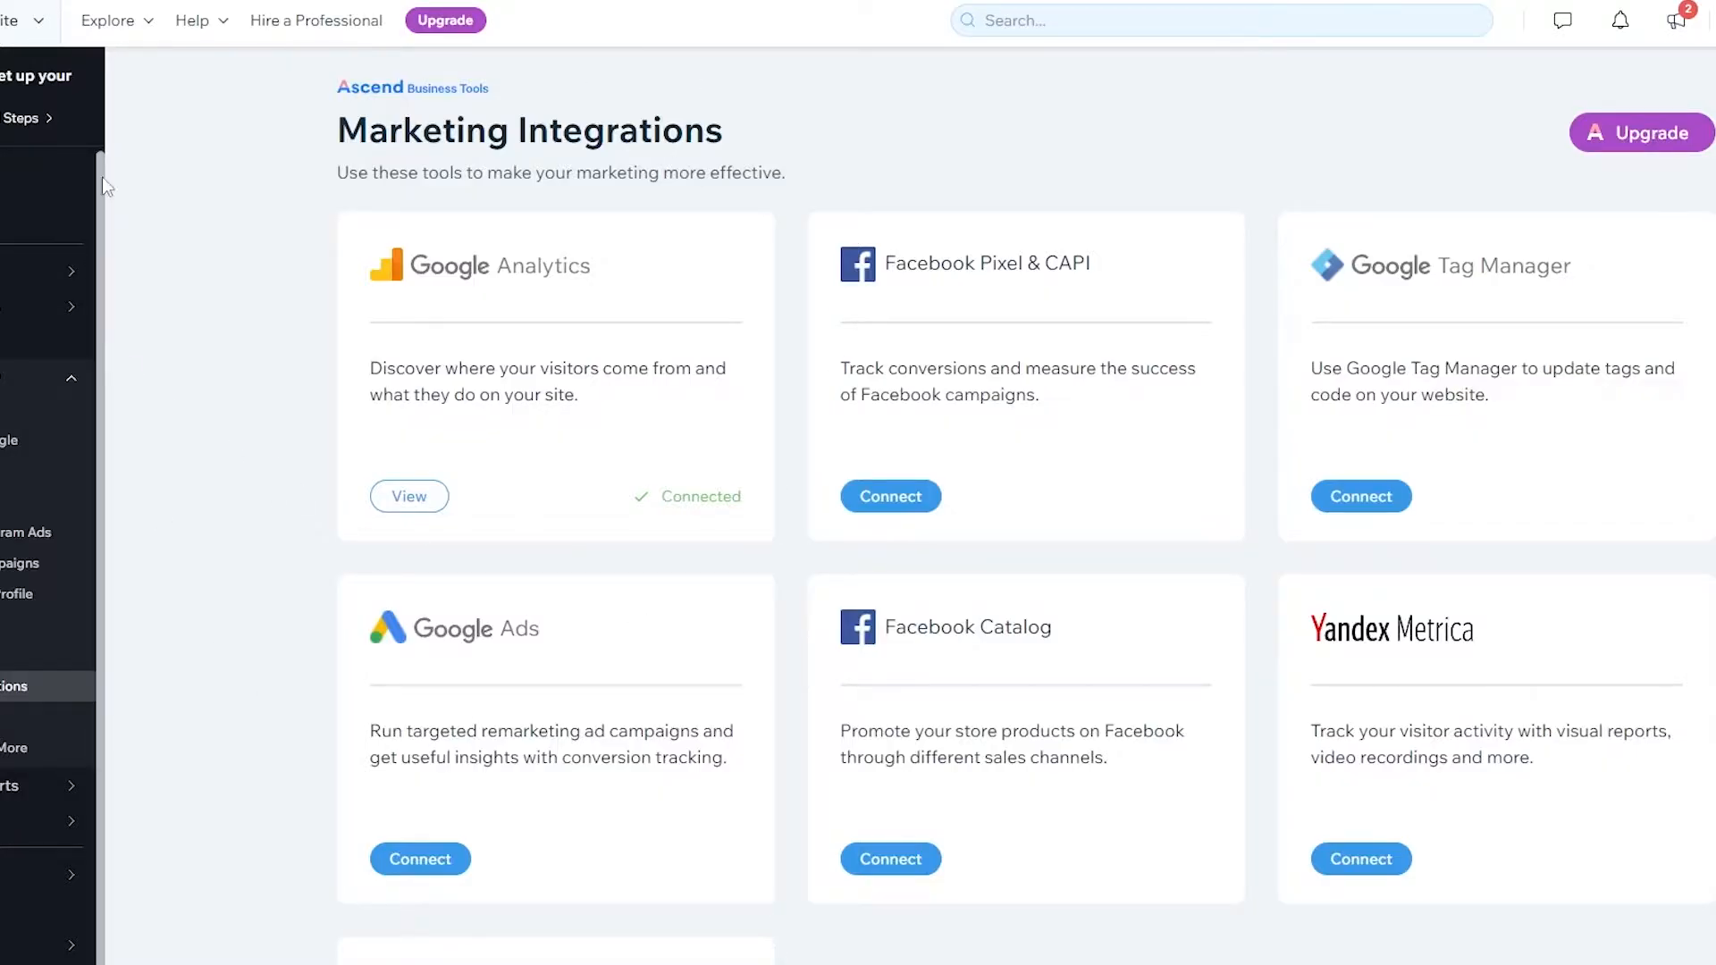
Return to the Wix site dashboard and open the site's Marketing Integrations under Marketing & SEO.
{"action": "left_click", "coordinate": [22, 25]}
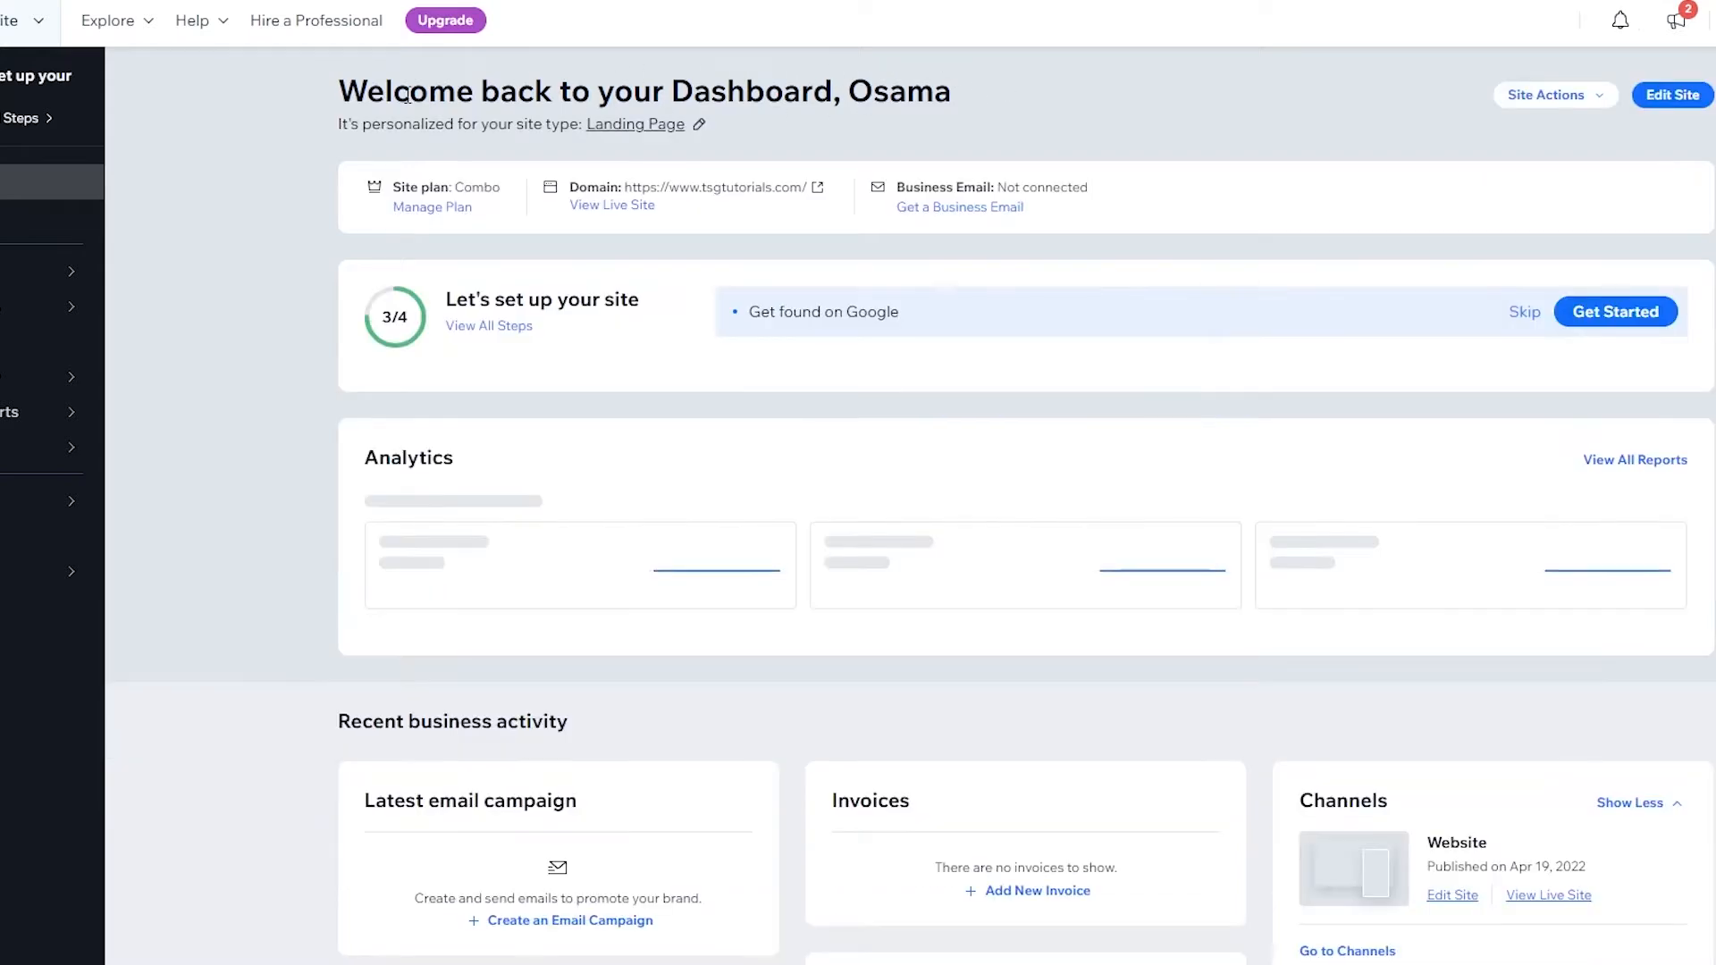
{"action": "scroll", "coordinate": [786, 733], "scroll_direction": "down", "scroll_amount": 1}
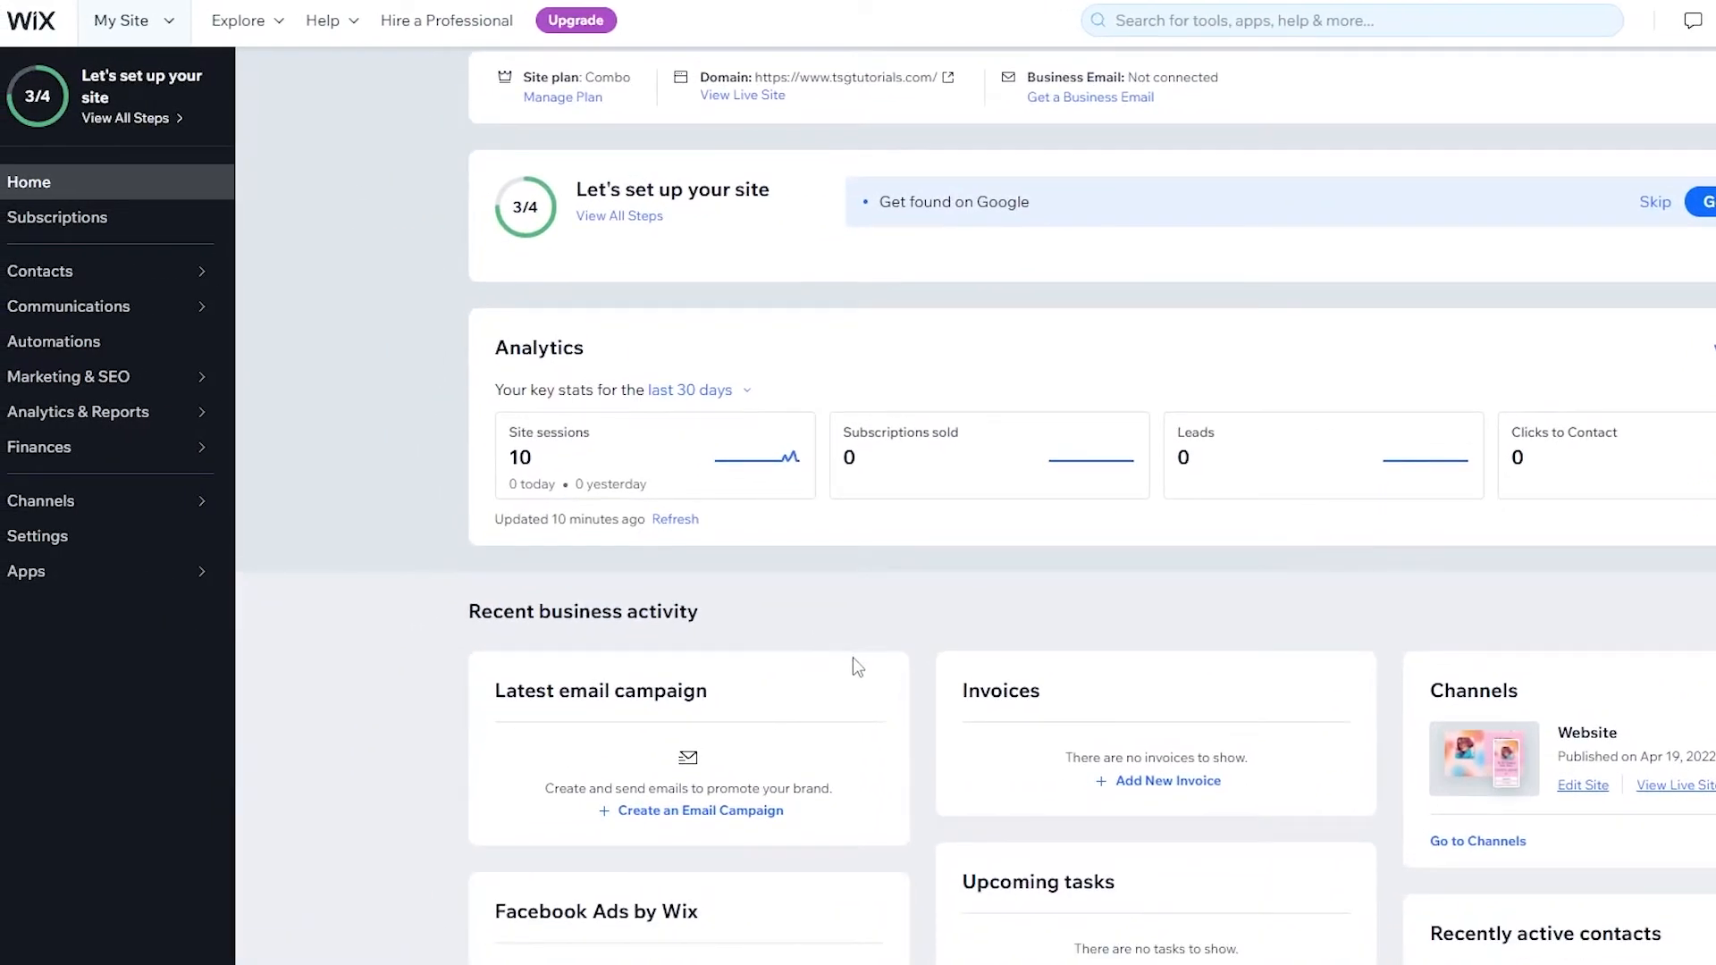
{"action": "scroll", "coordinate": [849, 648], "scroll_direction": "up", "scroll_amount": 1}
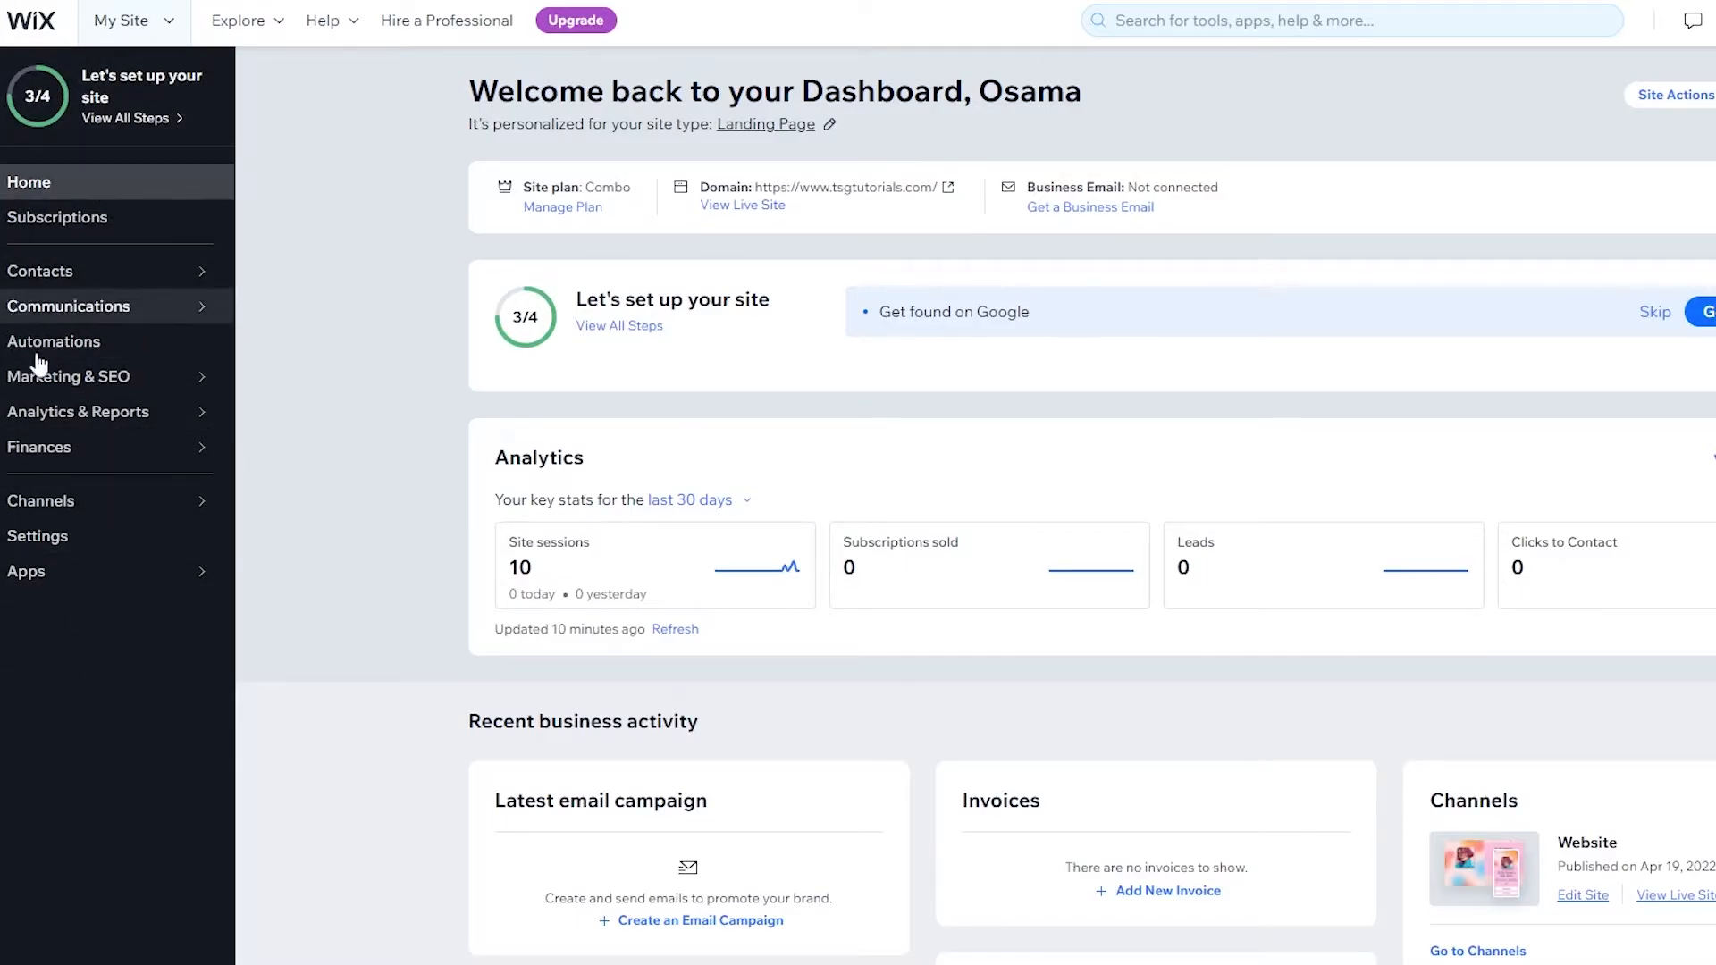
{"action": "left_click", "coordinate": [50, 386]}
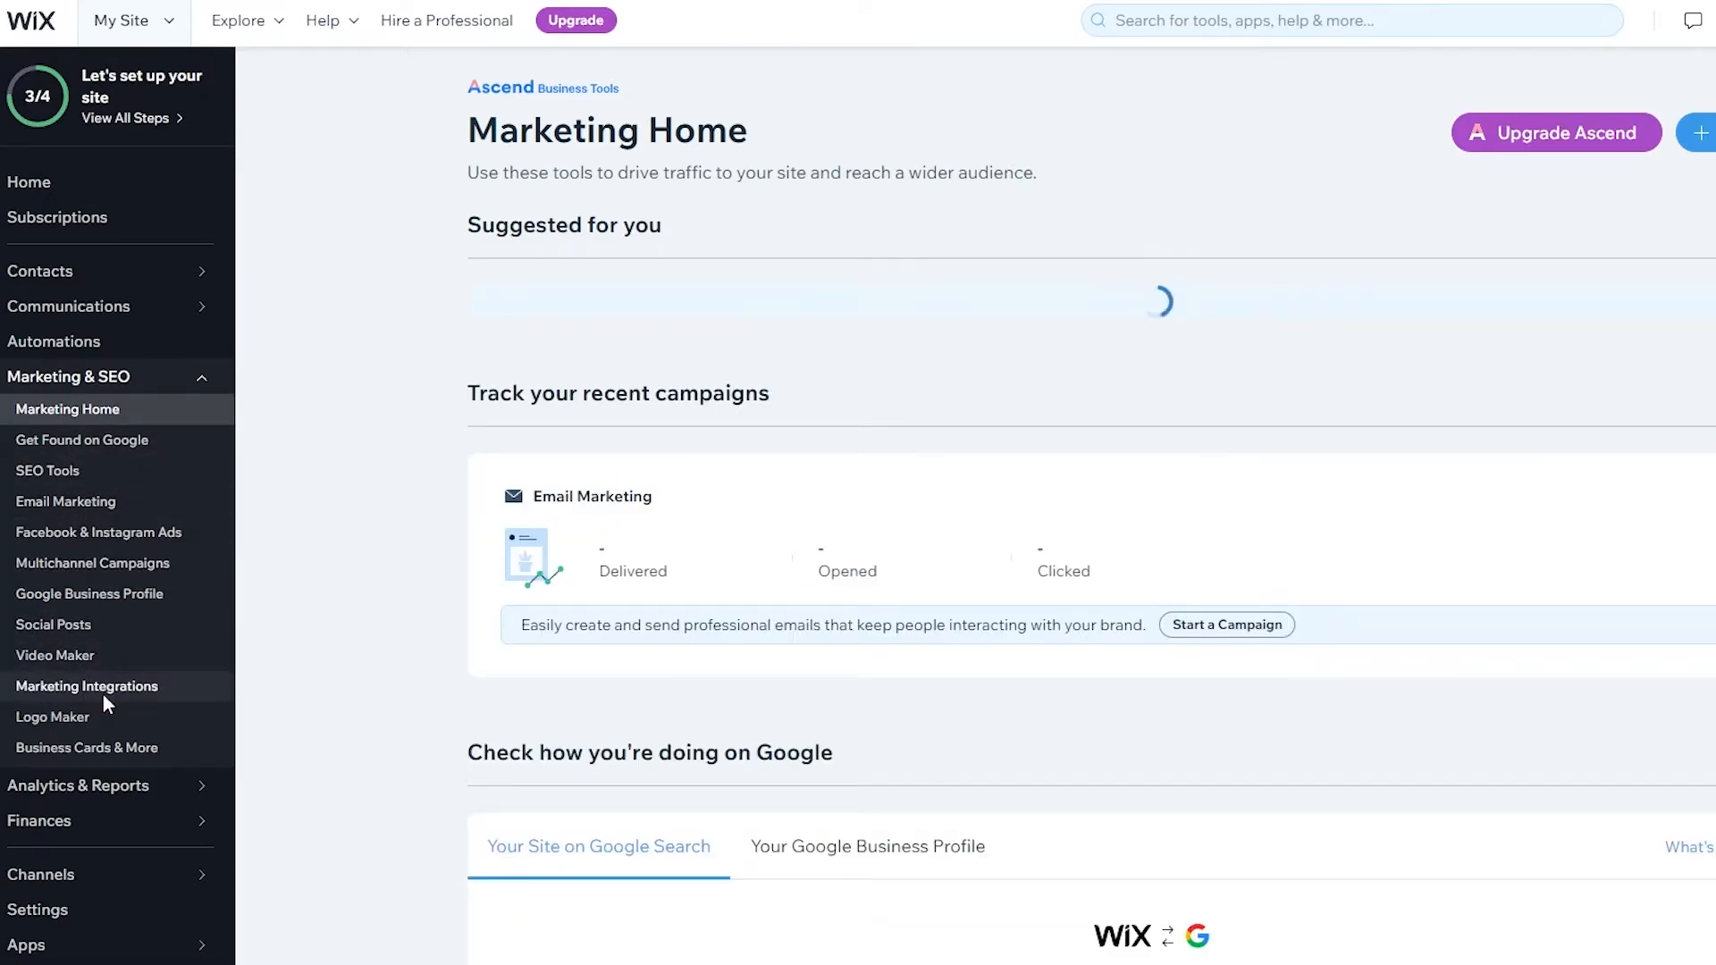
{"action": "left_click", "coordinate": [103, 694]}
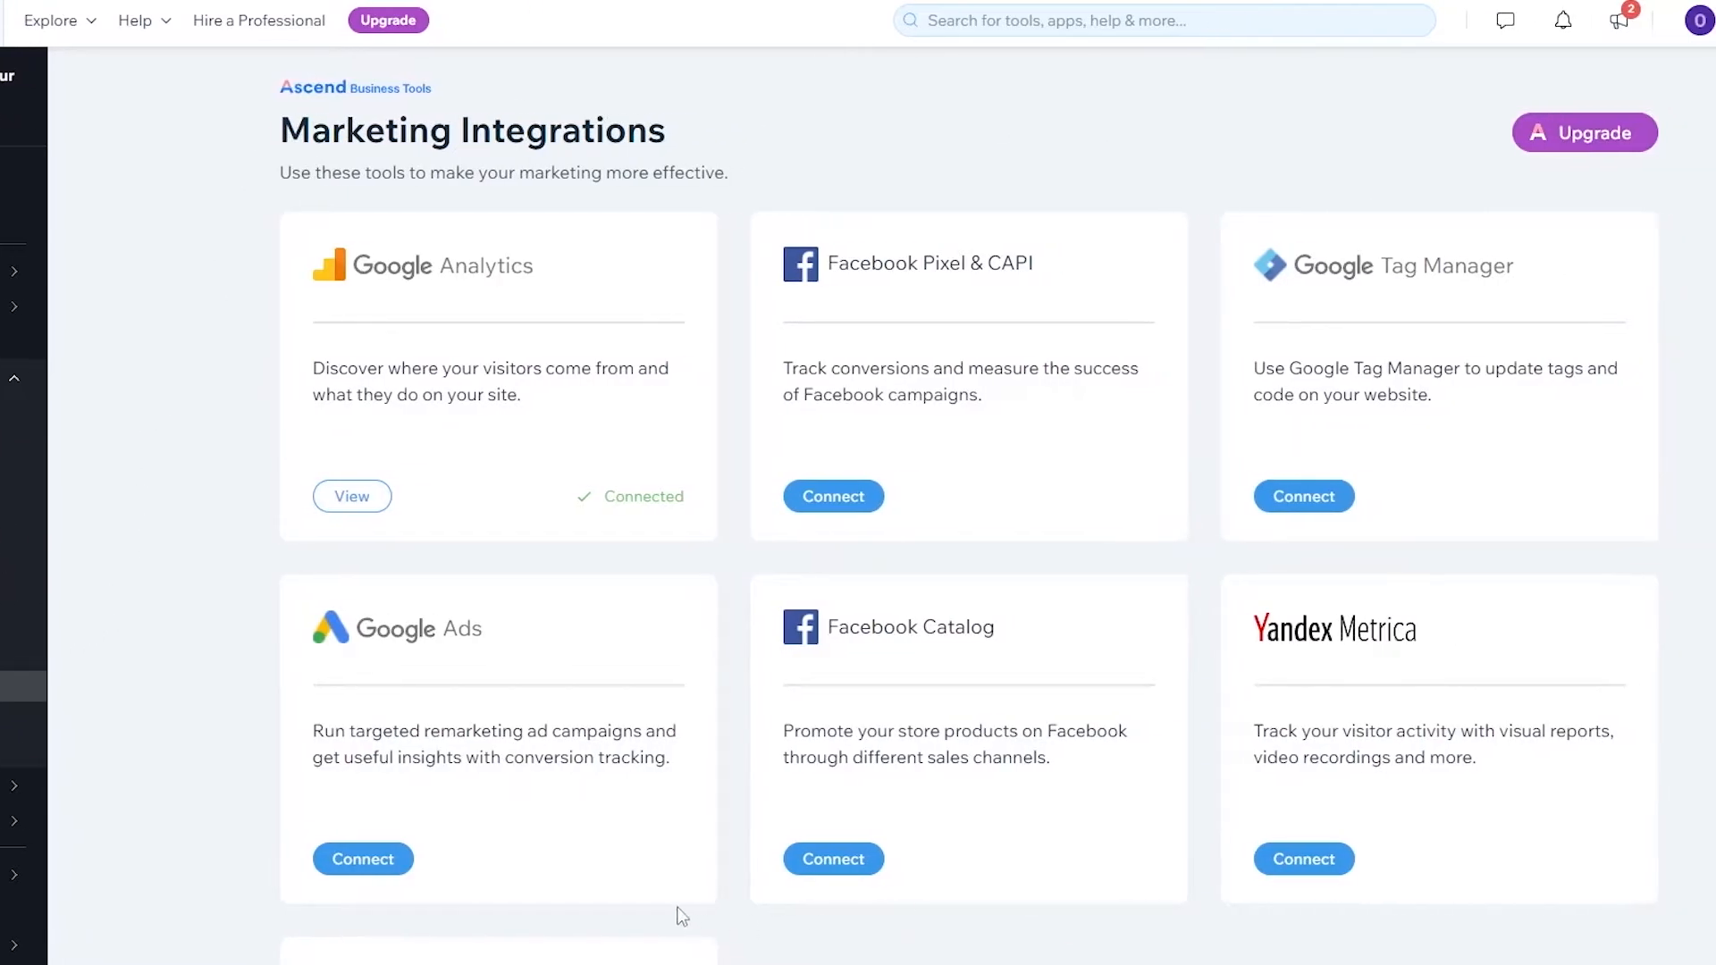
Look over the available marketing integrations and open the Google Analytics integration.
{"action": "scroll", "coordinate": [1162, 625], "scroll_direction": "down", "scroll_amount": 3}
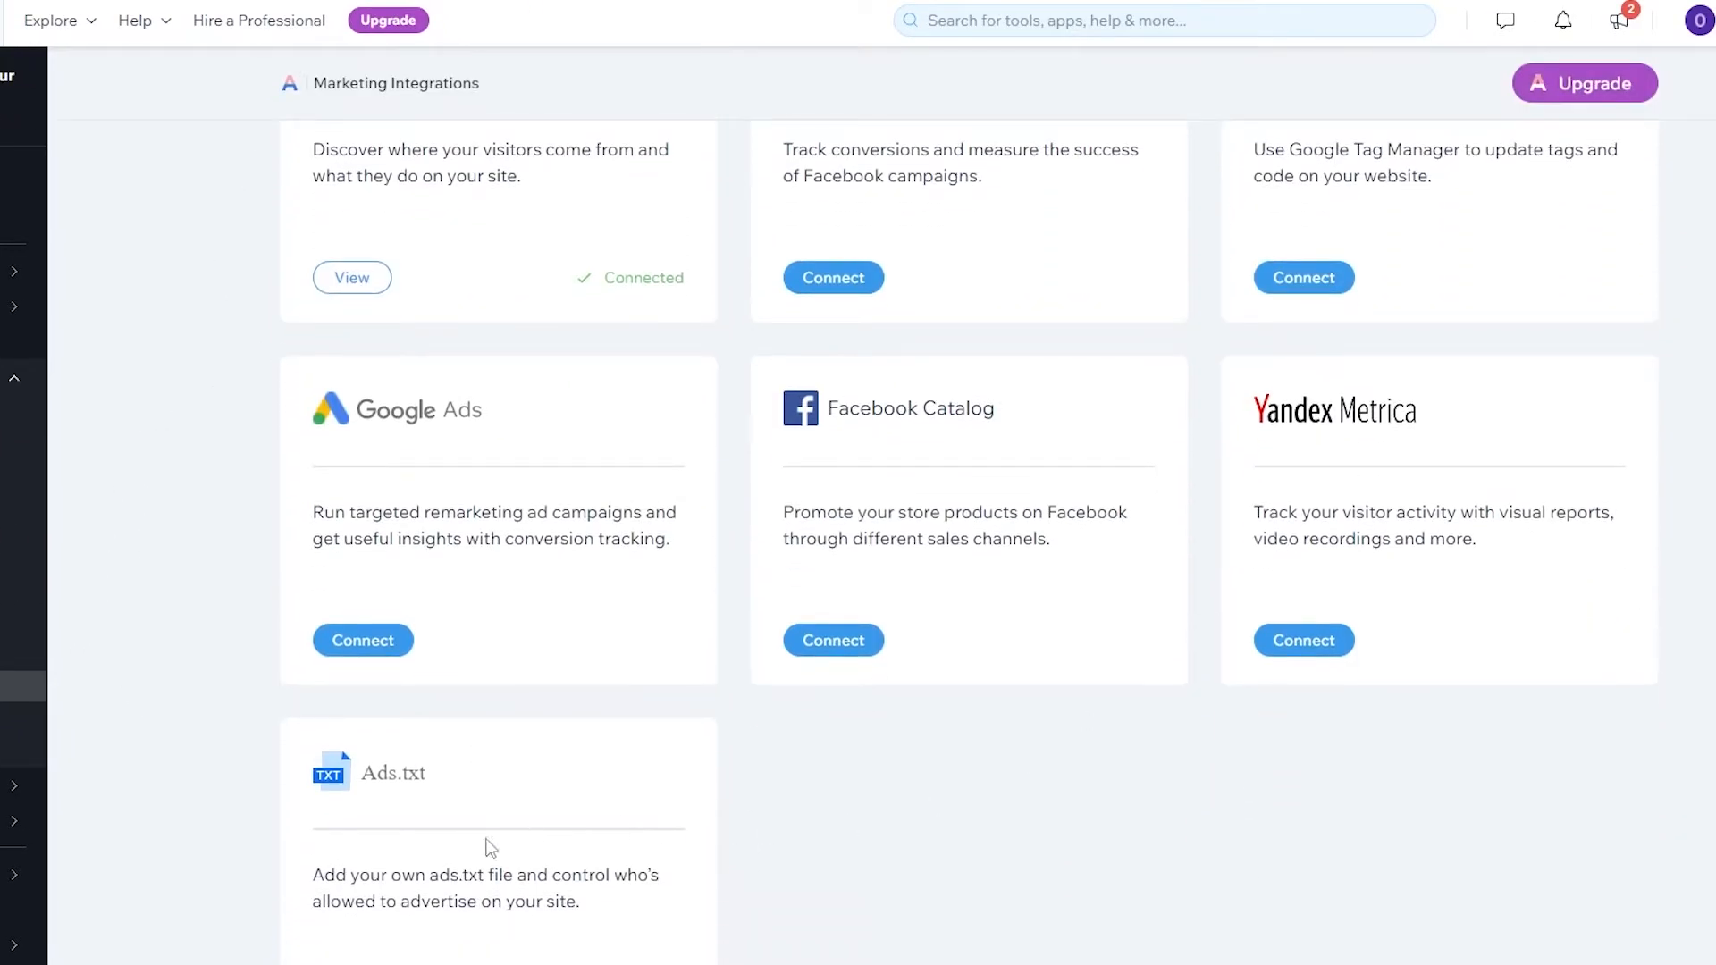
{"action": "scroll", "coordinate": [447, 831], "scroll_direction": "up", "scroll_amount": 3}
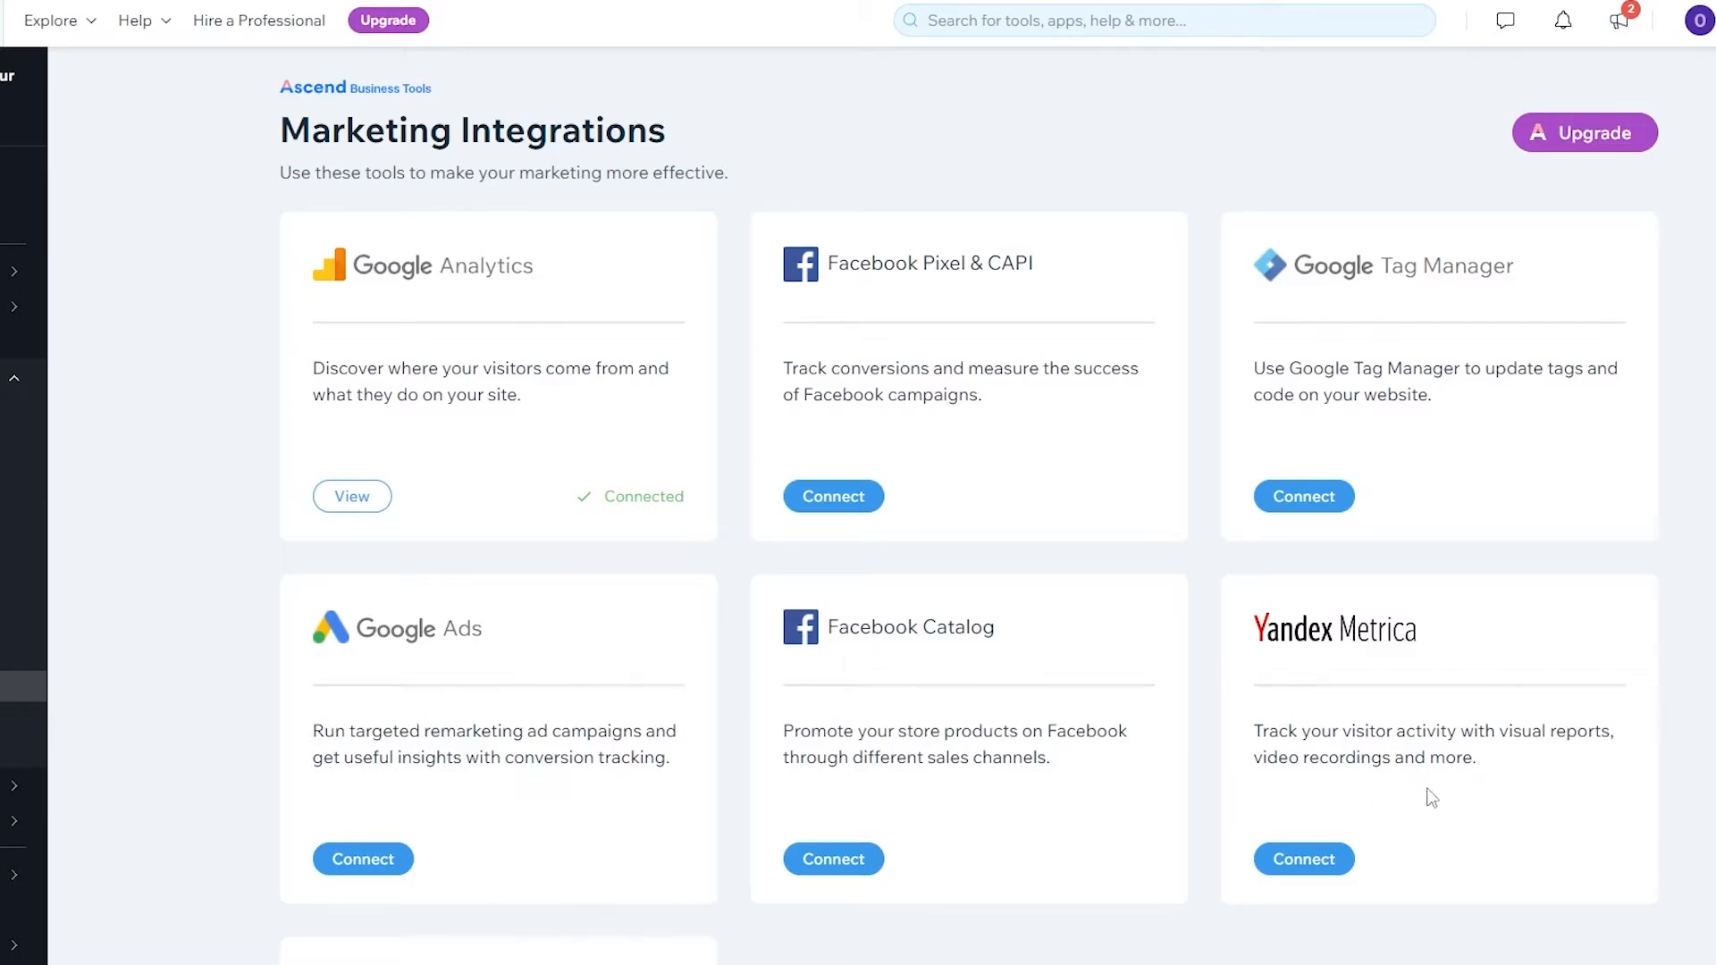
{"action": "scroll", "coordinate": [879, 807], "scroll_direction": "down", "scroll_amount": 1}
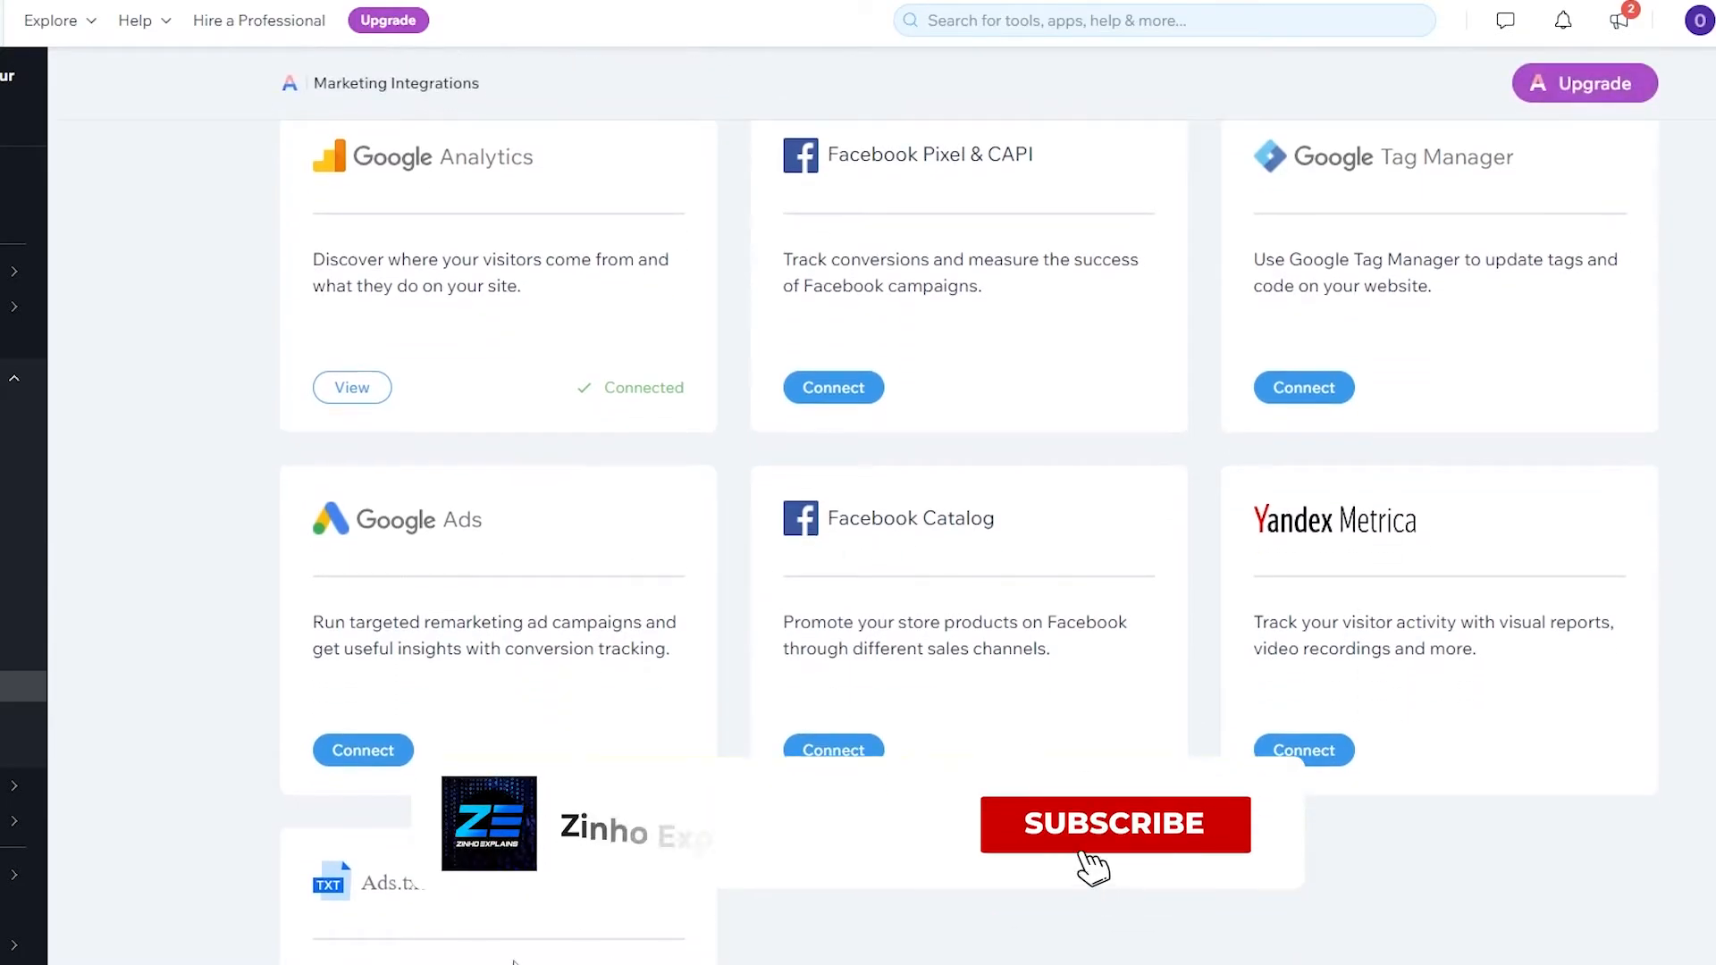
{"action": "scroll", "coordinate": [534, 745], "scroll_direction": "up", "scroll_amount": 1}
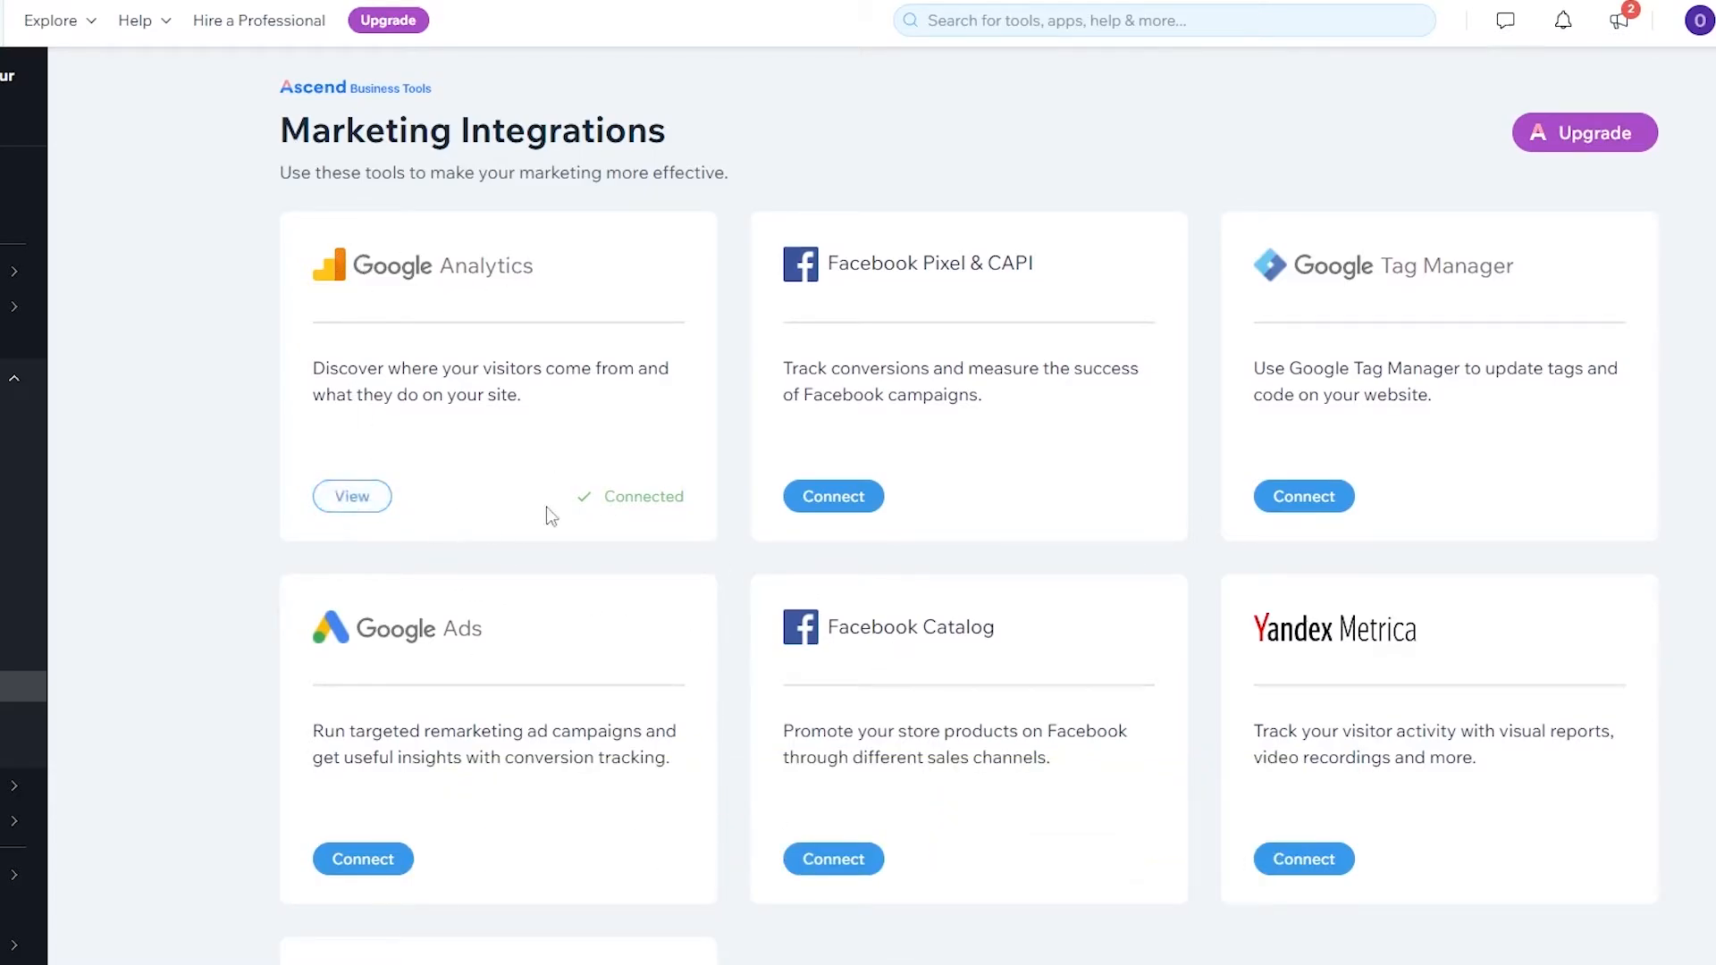
{"action": "left_click_drag", "start_coordinate": [602, 497], "coordinate": [684, 505]}
{"action": "left_click", "coordinate": [343, 505]}
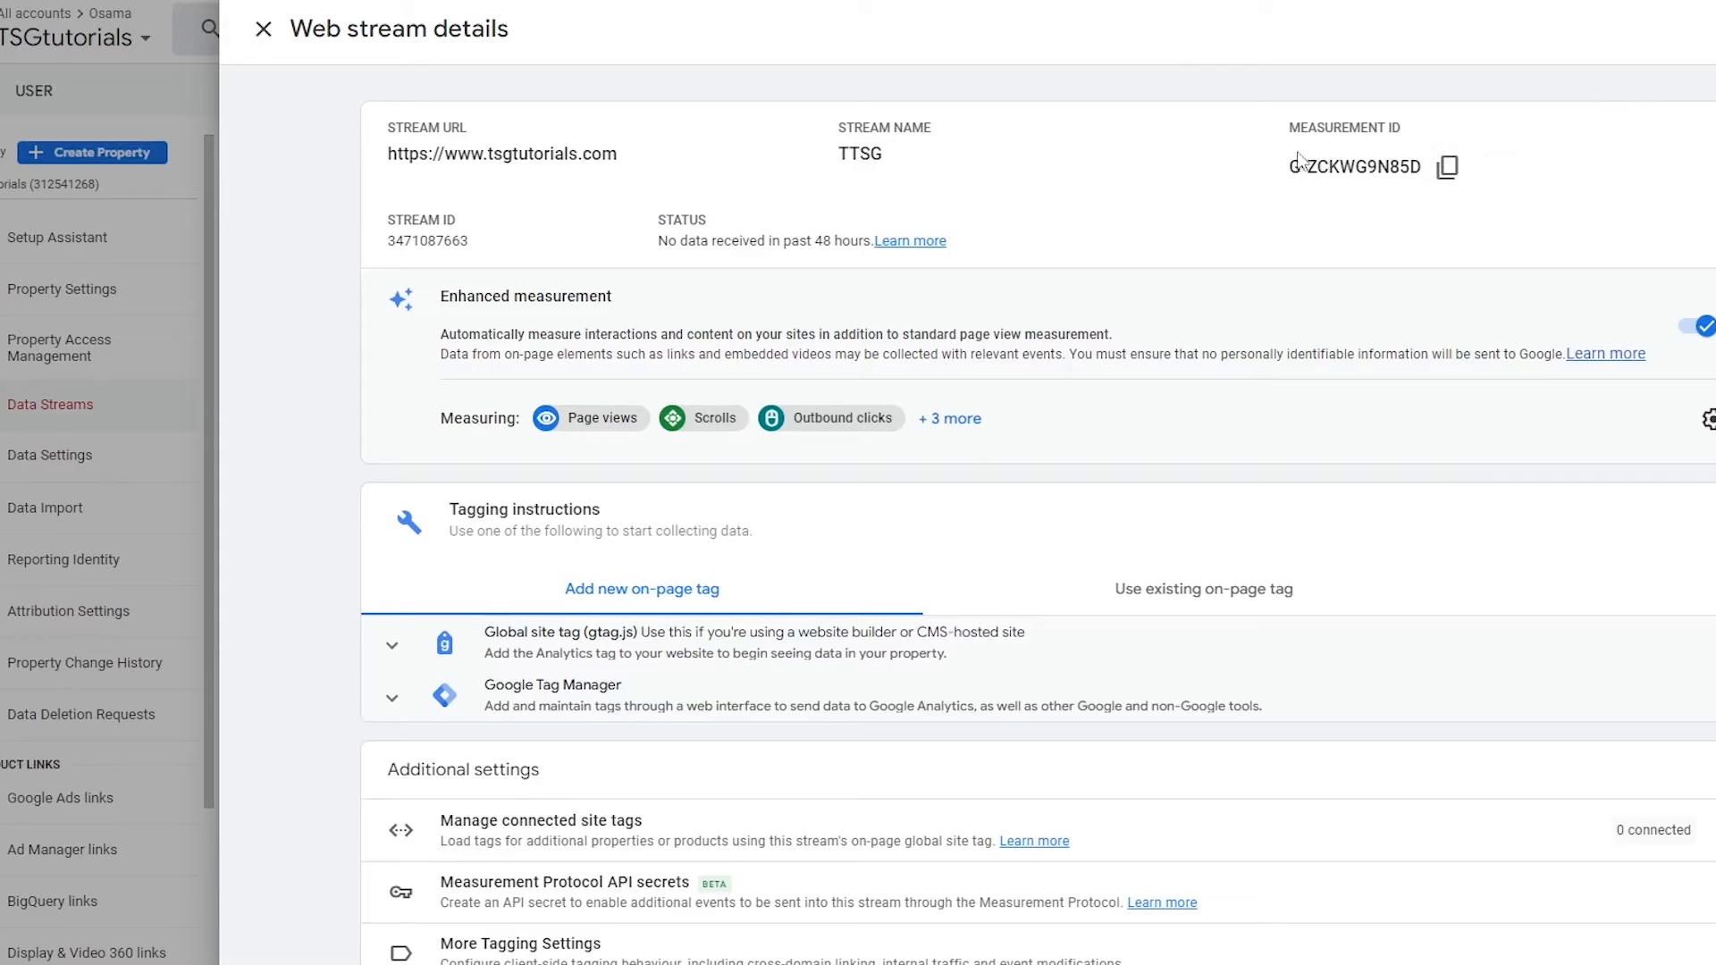
Copy the TTSG web stream's measurement ID in Google Analytics and check the connection status of the Google Analytics integration in Wix.
{"action": "left_click_drag", "start_coordinate": [1292, 125], "coordinate": [1430, 131]}
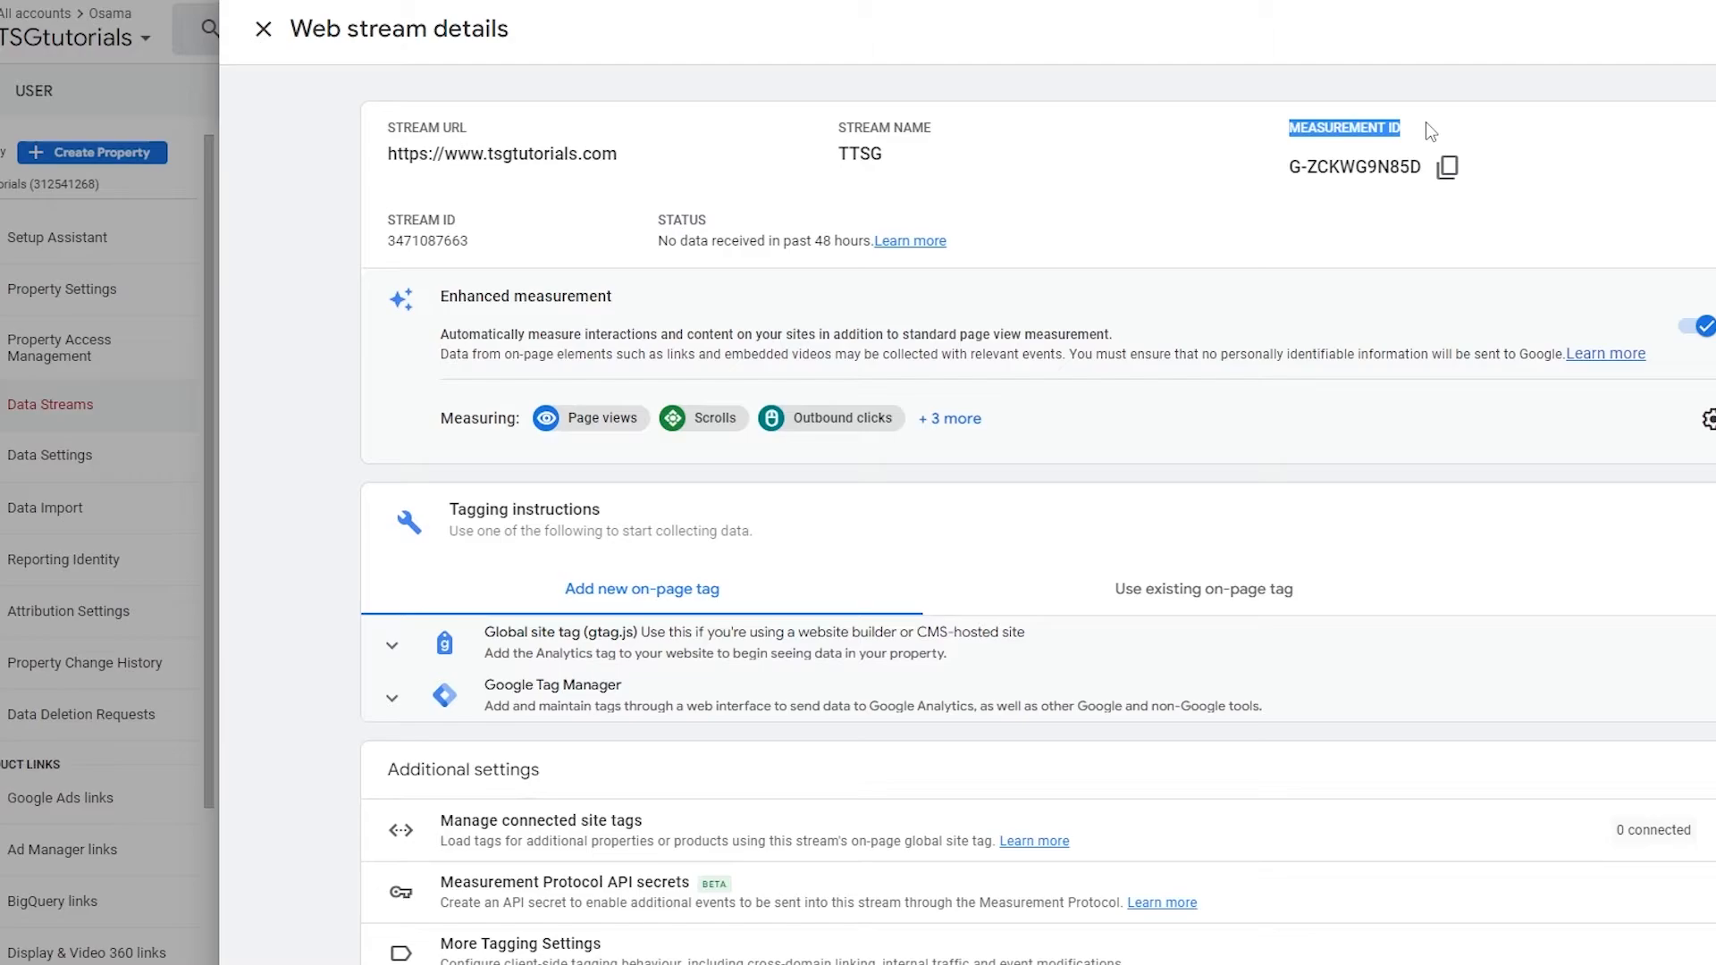
{"action": "left_click", "coordinate": [1447, 170]}
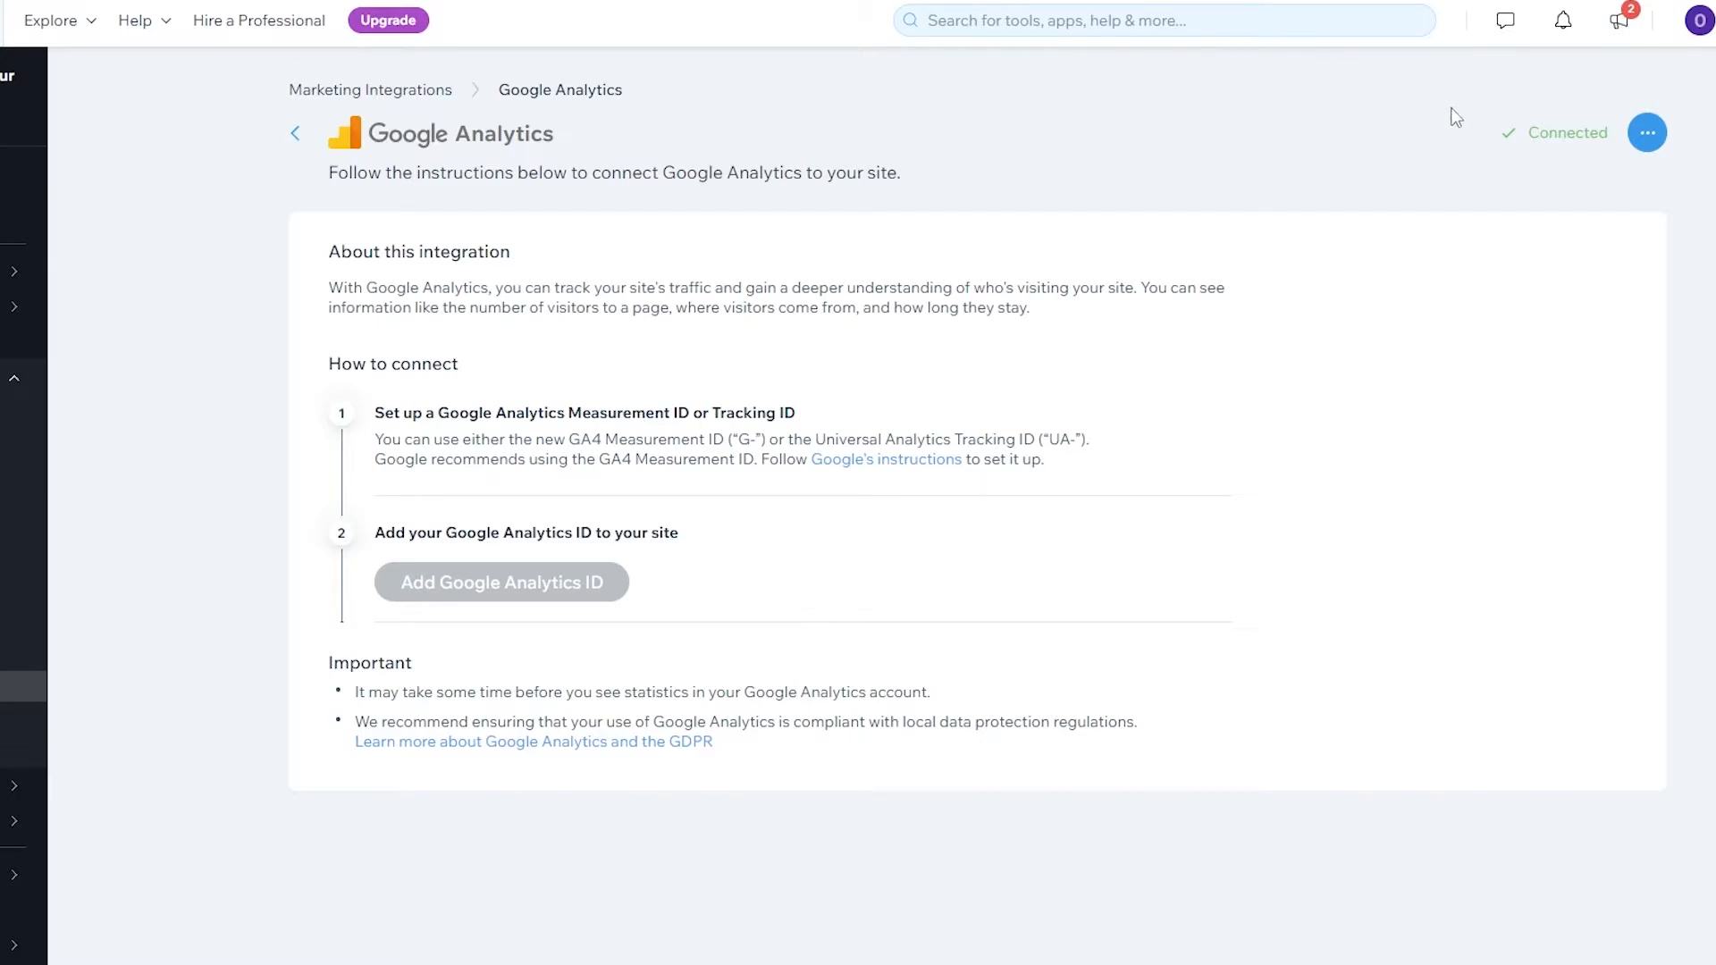
{"action": "left_click_drag", "start_coordinate": [1519, 131], "coordinate": [1609, 131]}
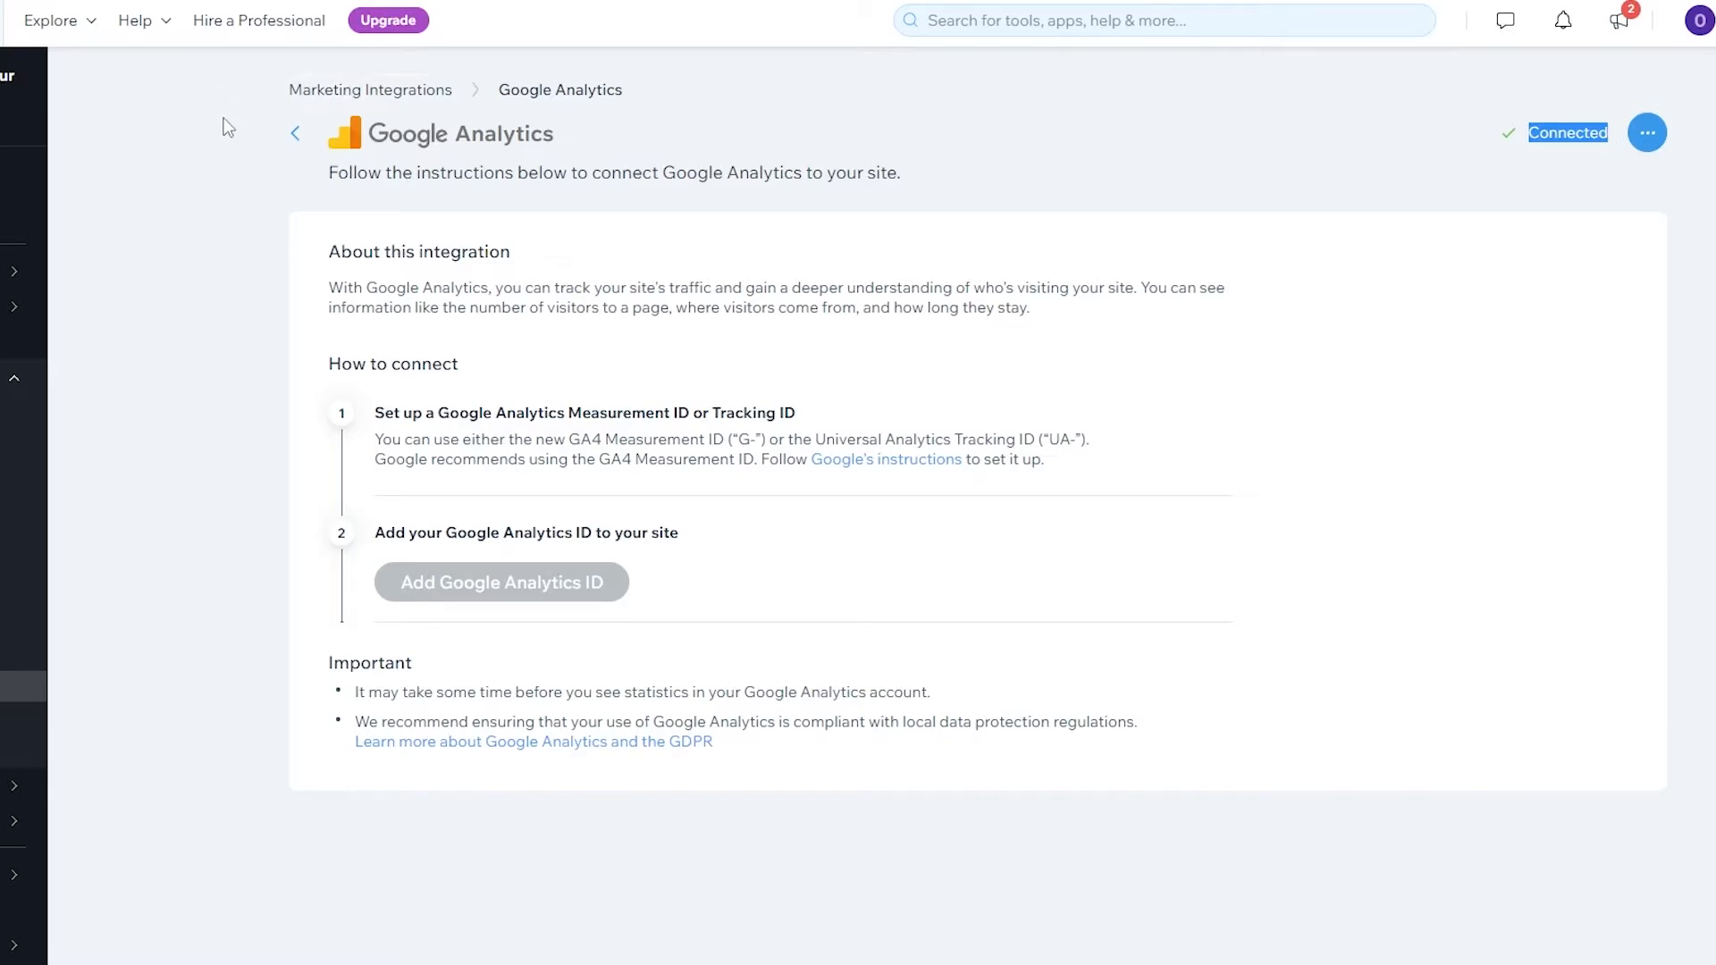
{"action": "left_click", "coordinate": [184, 248]}
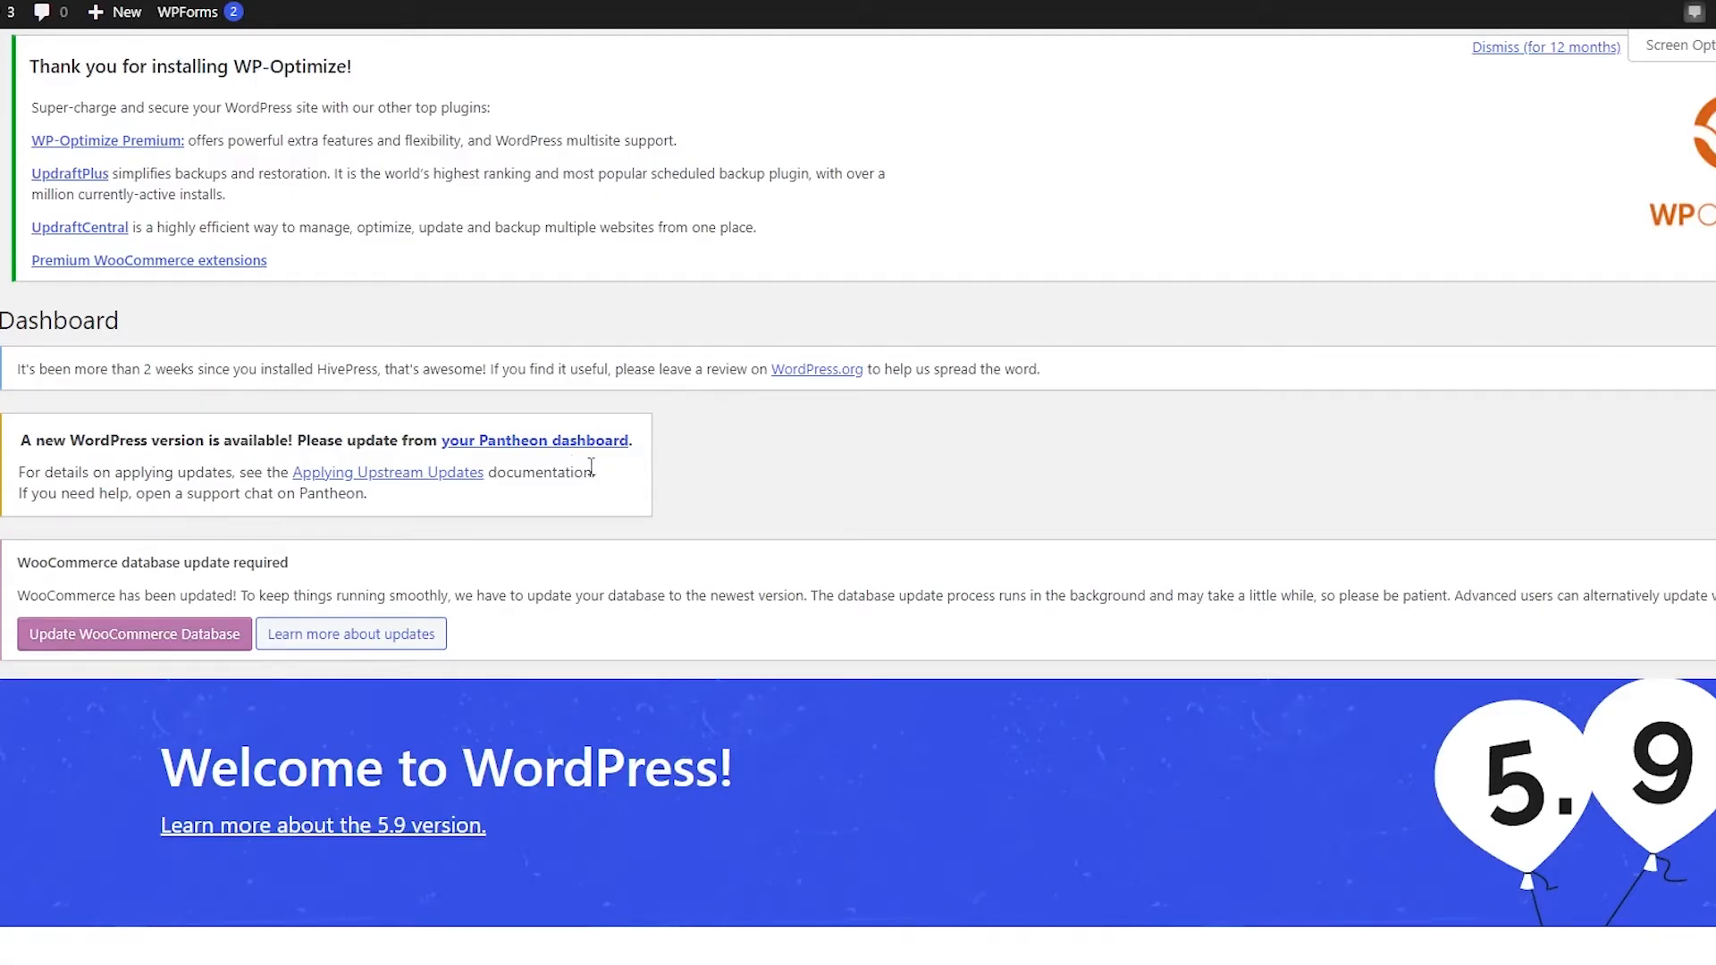
{"action": "scroll", "coordinate": [565, 481], "scroll_direction": "down", "scroll_amount": 8}
{"action": "scroll", "coordinate": [489, 442], "scroll_direction": "down", "scroll_amount": 4}
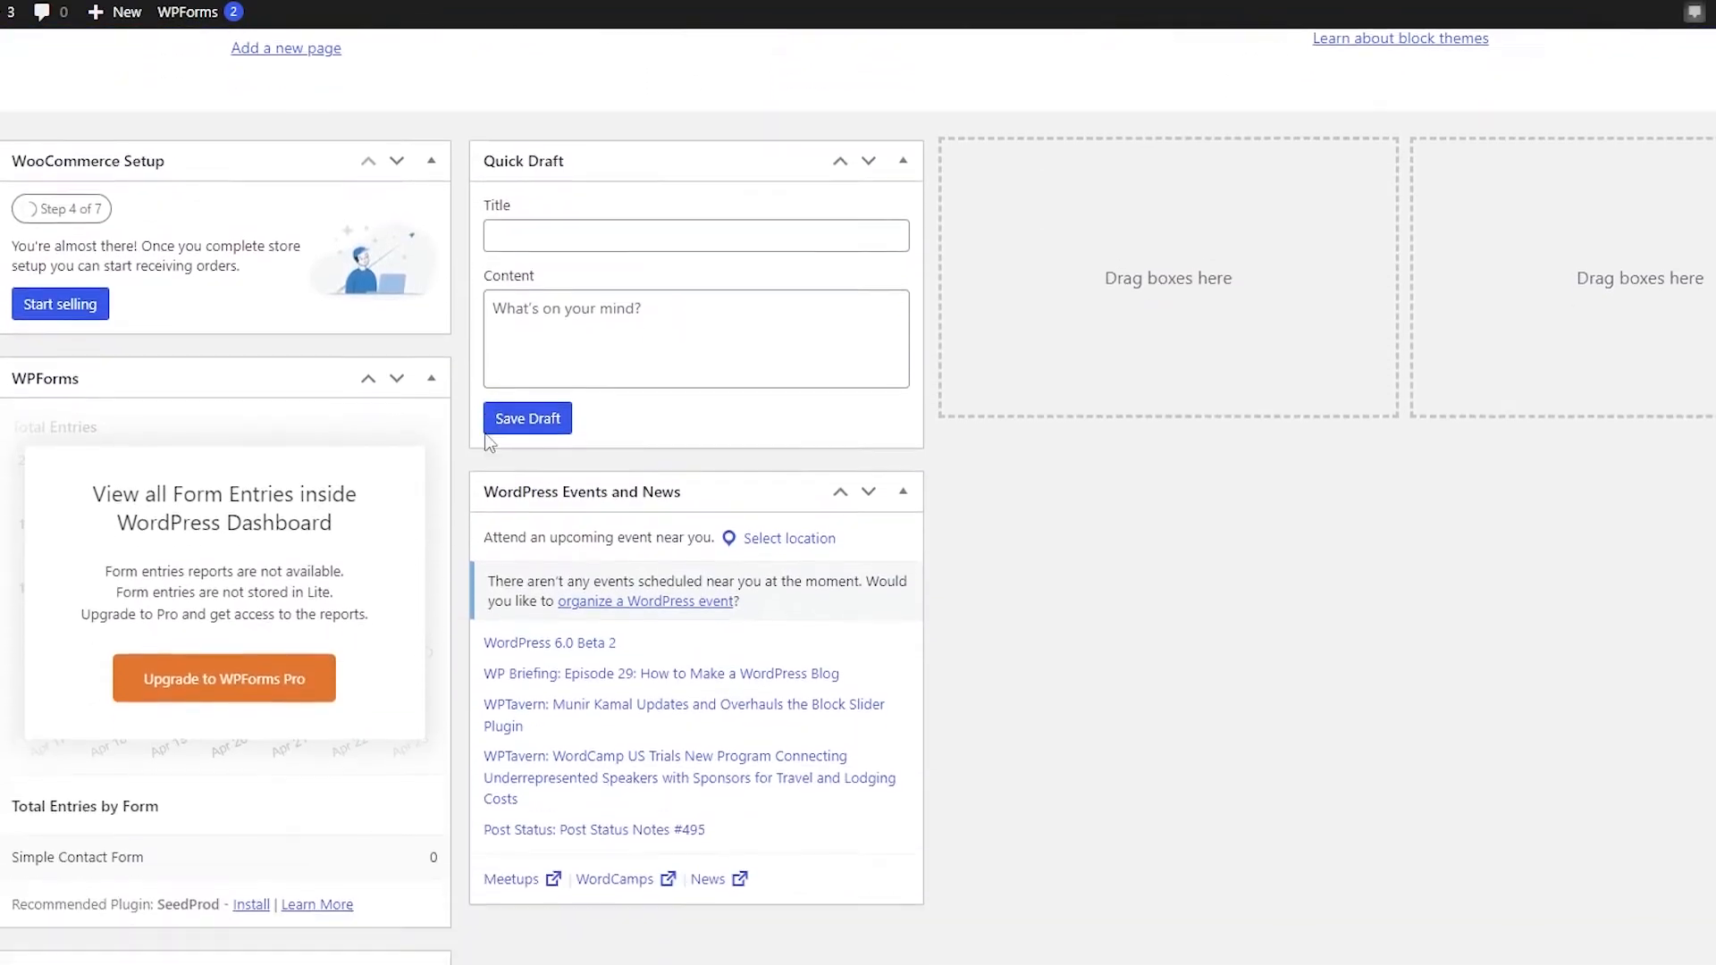
{"action": "scroll", "coordinate": [454, 438], "scroll_direction": "up", "scroll_amount": 12}
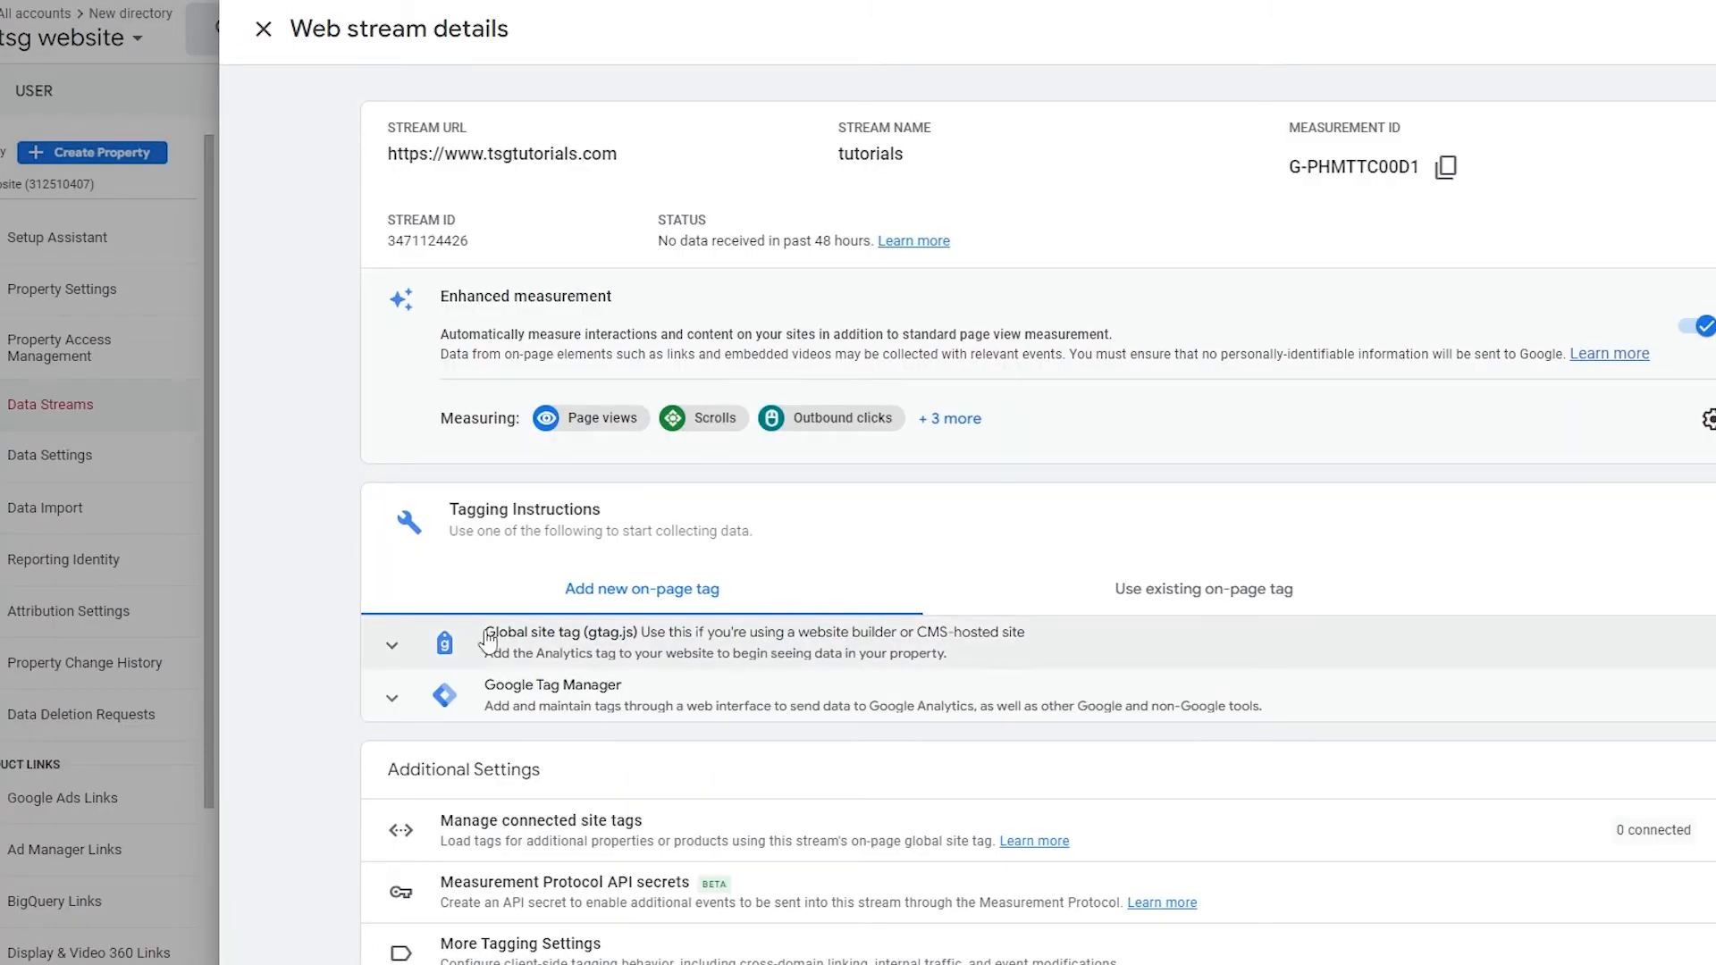
Expand the Global site tag (gtag.js) instructions of the tutorials web stream in Google Analytics and copy the whole tag code.
{"action": "left_click", "coordinate": [391, 645]}
{"action": "scroll", "coordinate": [392, 645], "scroll_direction": "down", "scroll_amount": 3}
{"action": "left_click_drag", "start_coordinate": [579, 695], "coordinate": [515, 523]}
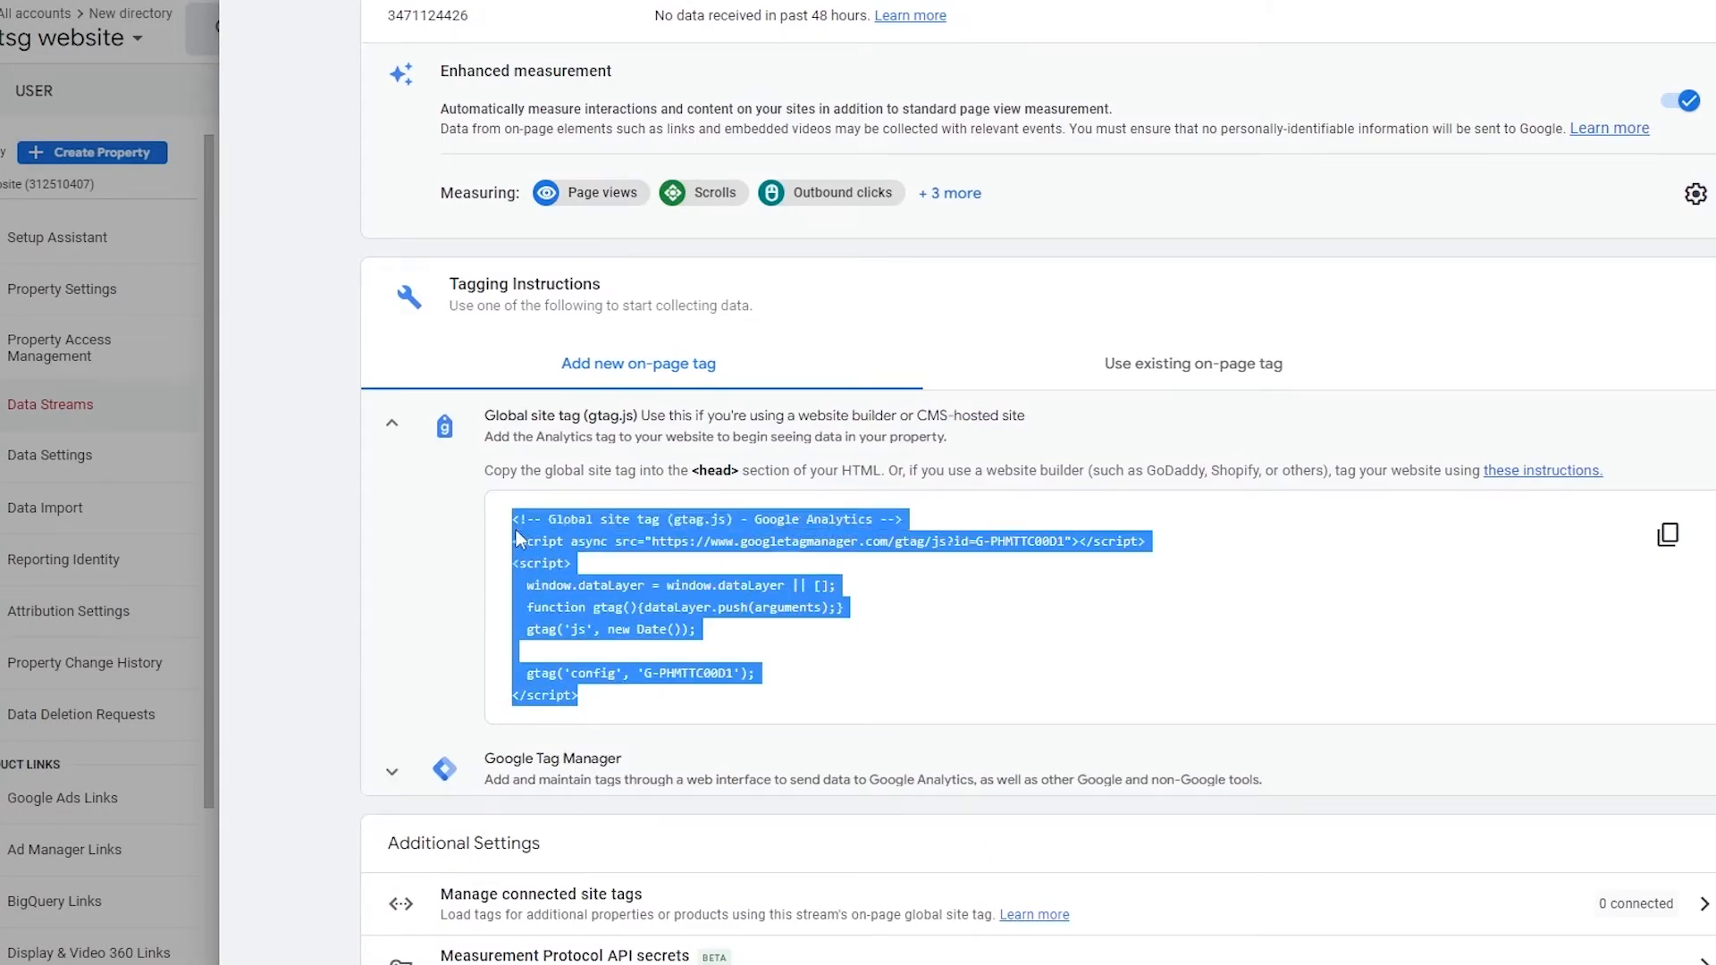
{"action": "right_click", "coordinate": [630, 586]}
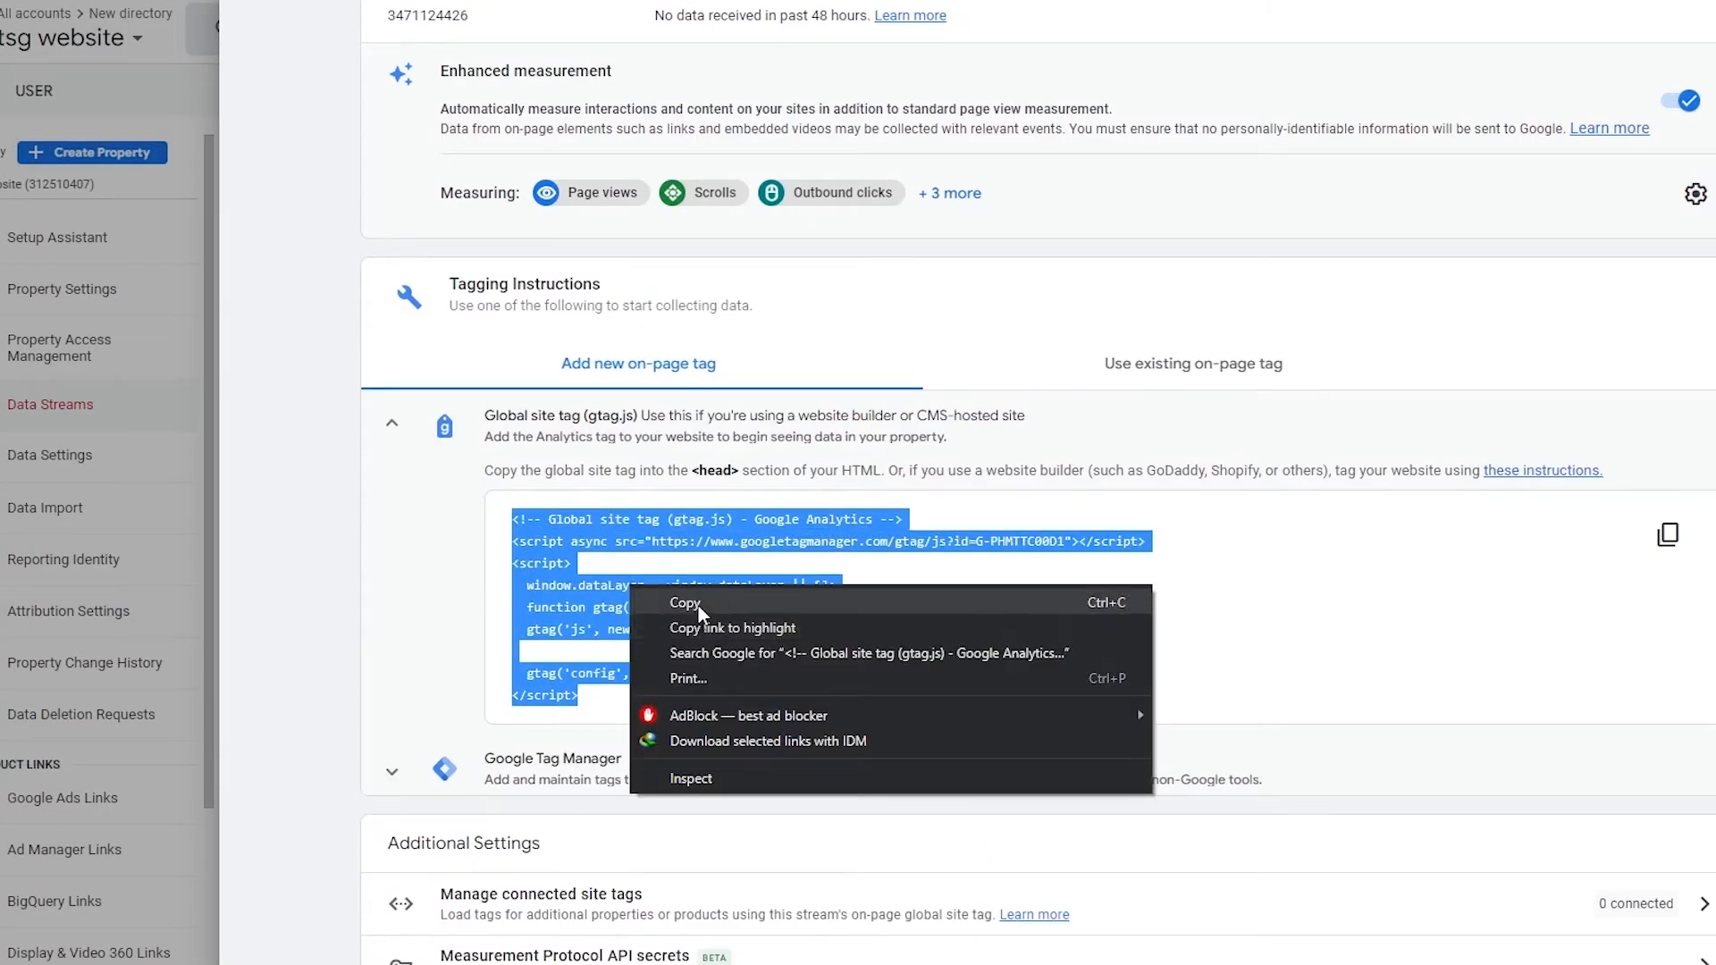
{"action": "left_click", "coordinate": [697, 604]}
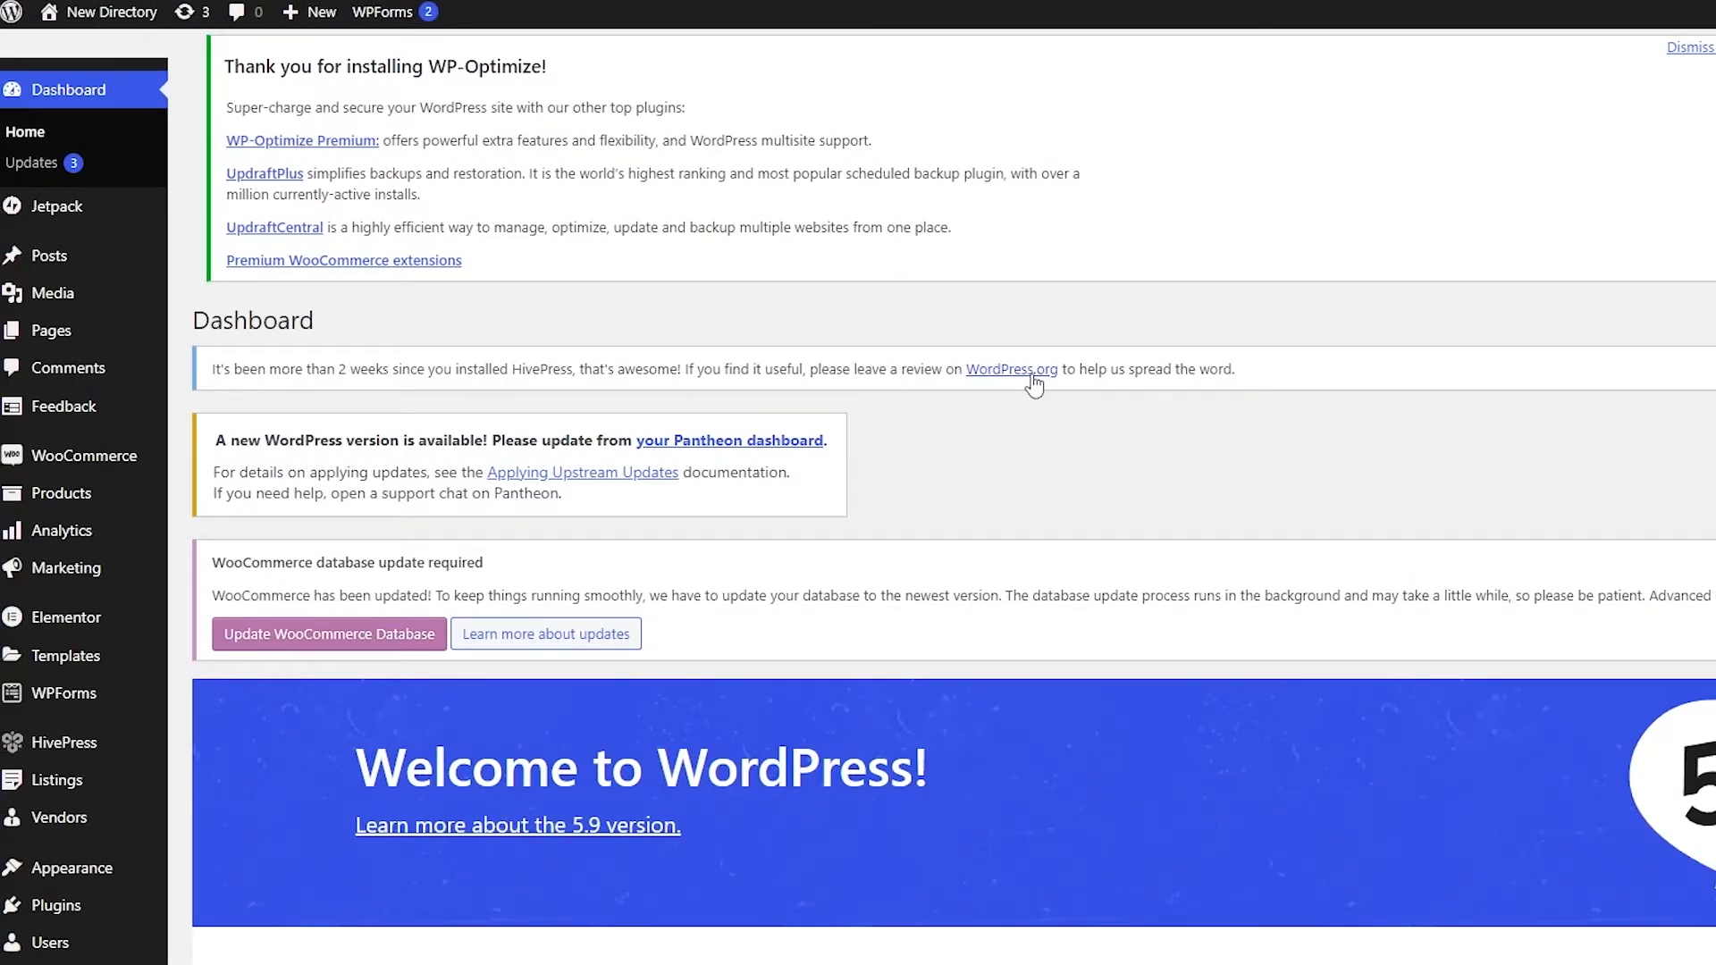
Switch to the WordPress admin and look through the list of all the site's pages.
{"action": "mouse_move", "coordinate": [52, 335]}
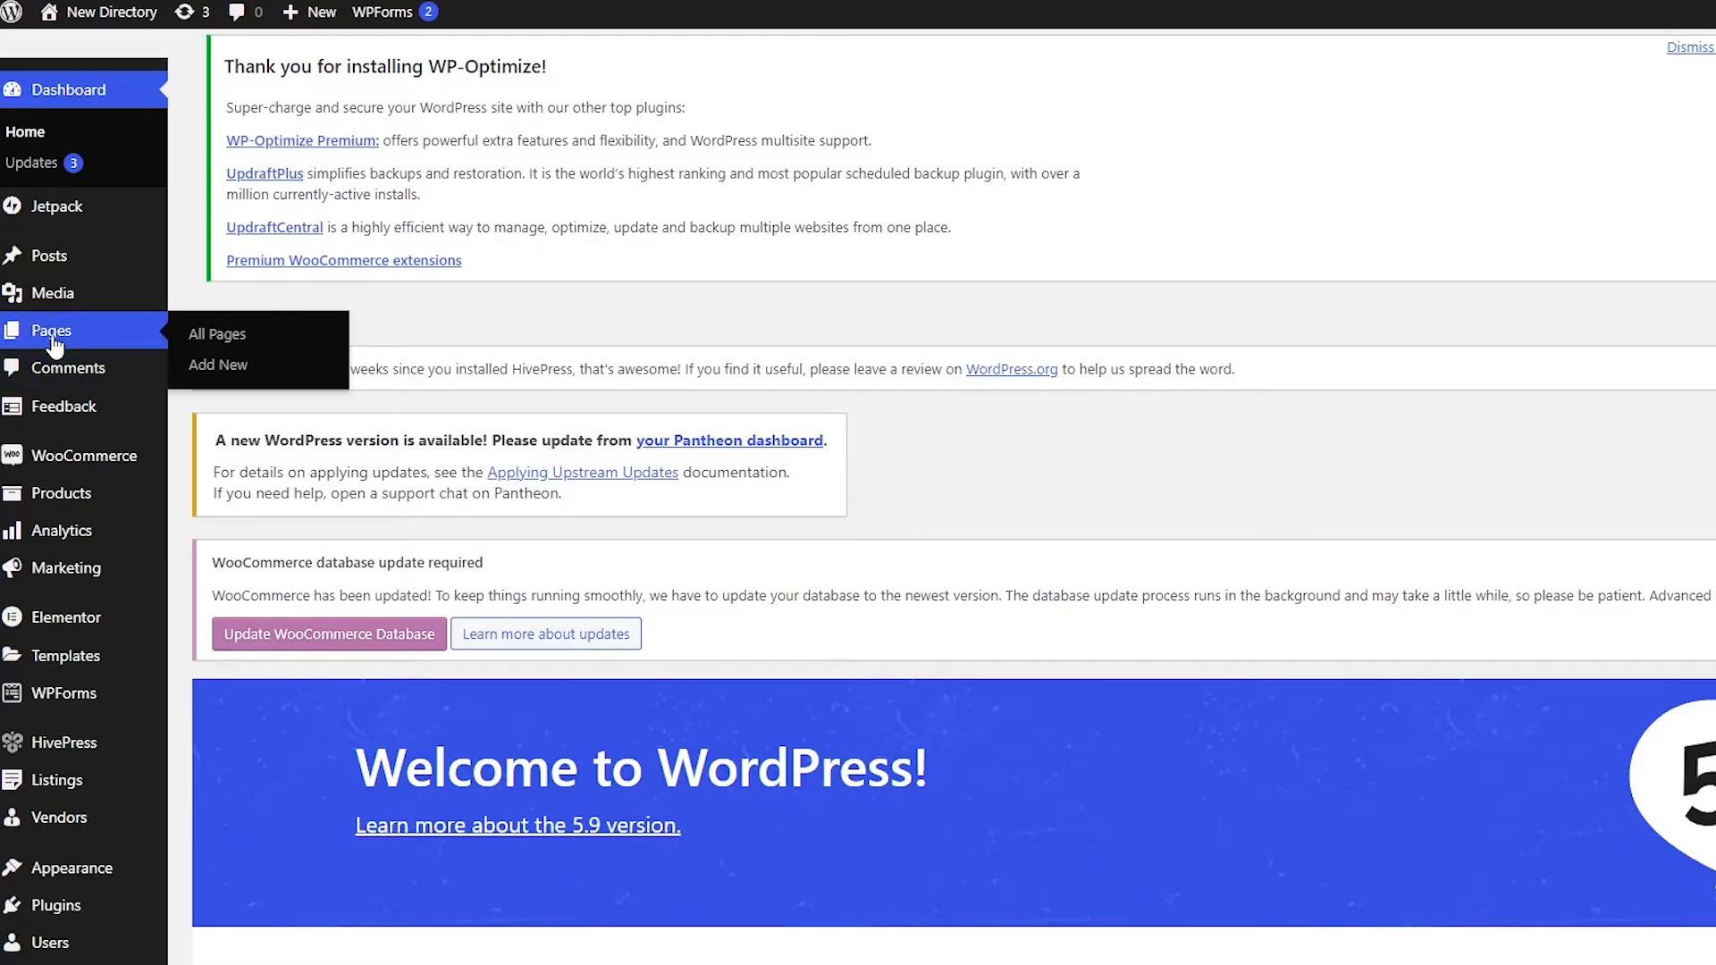
{"action": "left_click", "coordinate": [268, 340]}
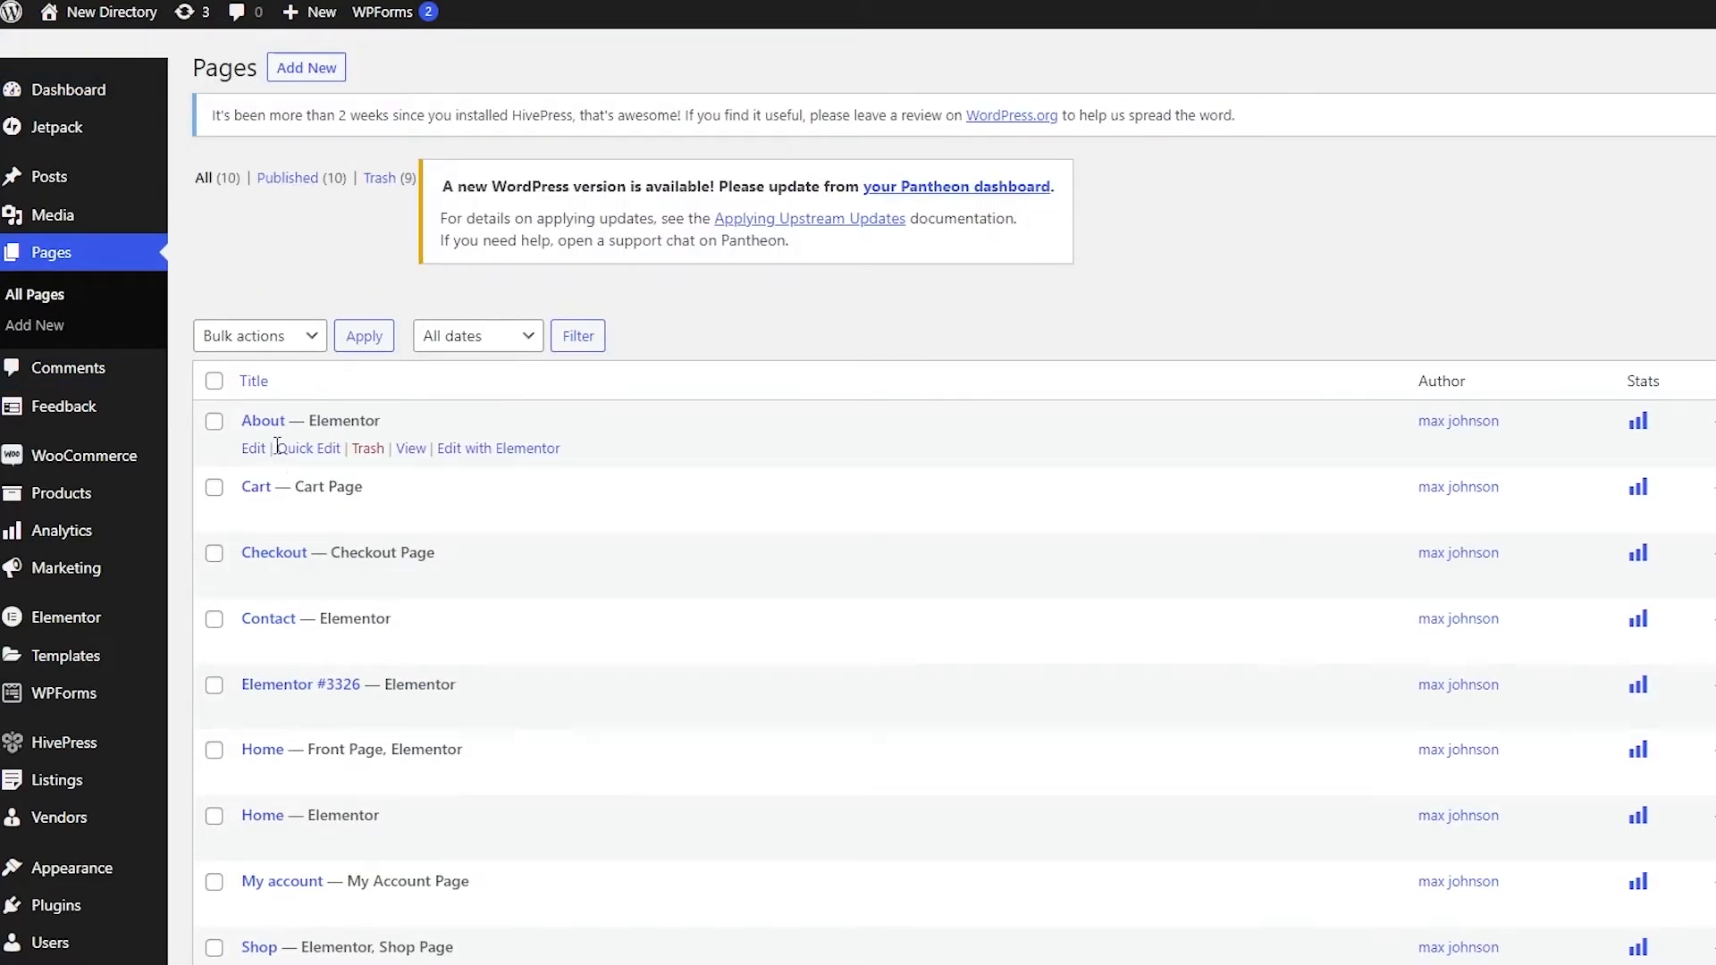
{"action": "scroll", "coordinate": [261, 465], "scroll_direction": "down", "scroll_amount": 1}
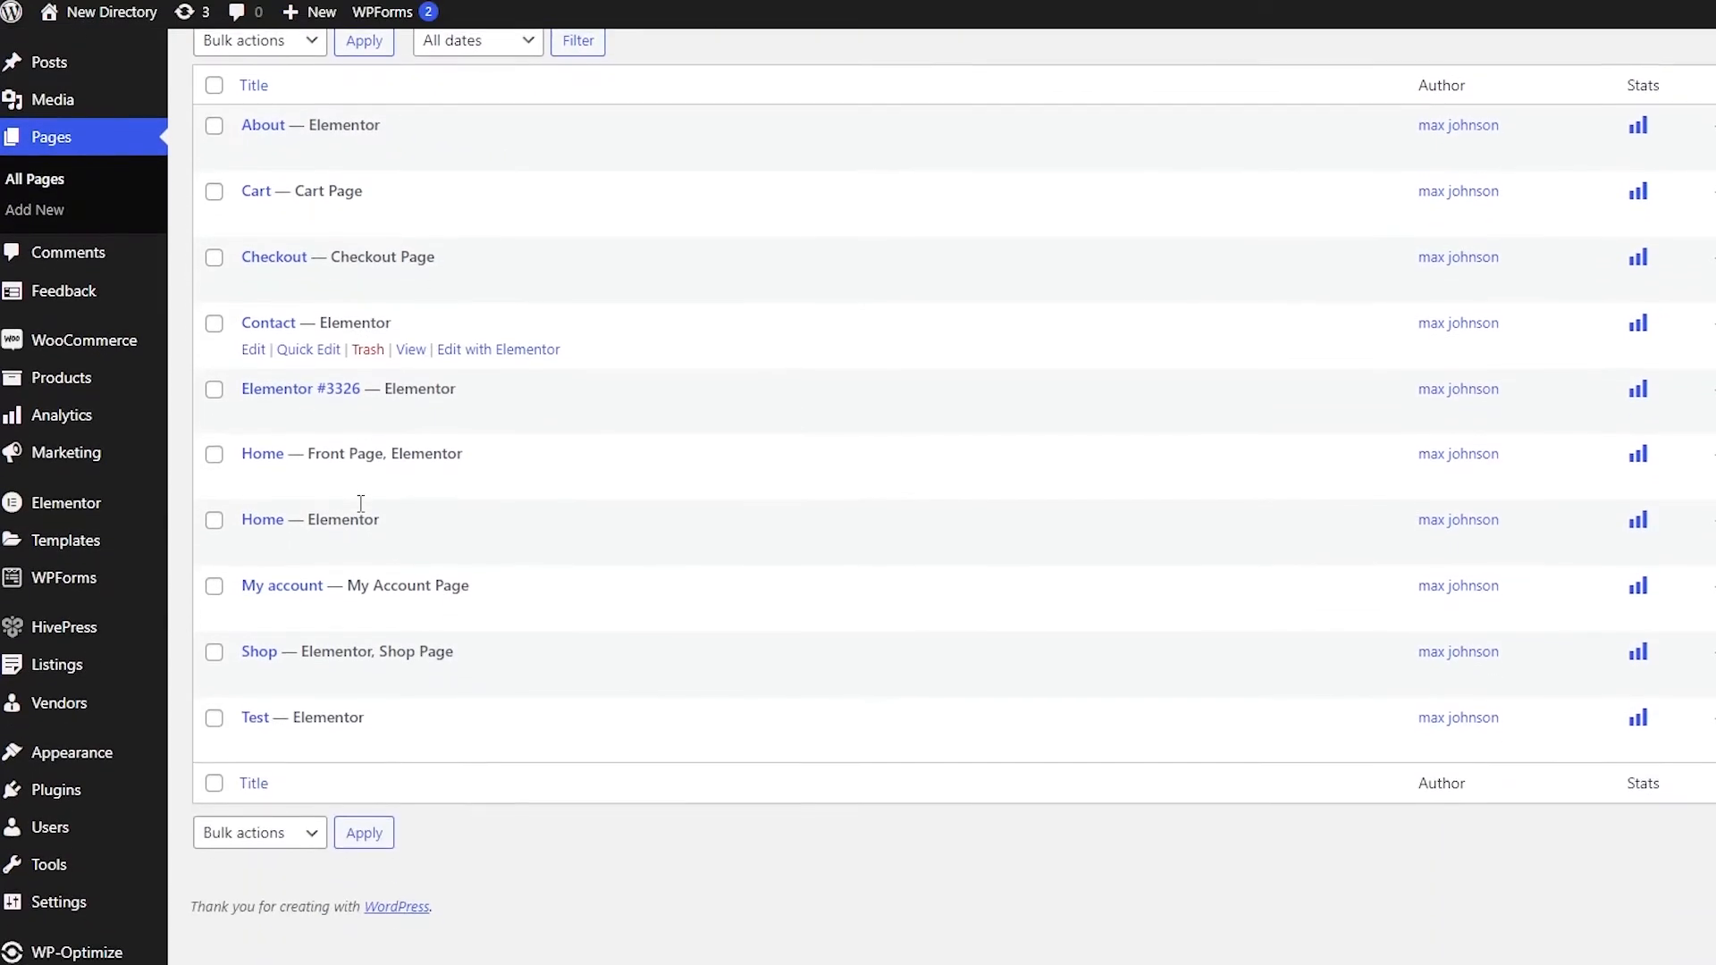
{"action": "scroll", "coordinate": [348, 483], "scroll_direction": "down", "scroll_amount": 2}
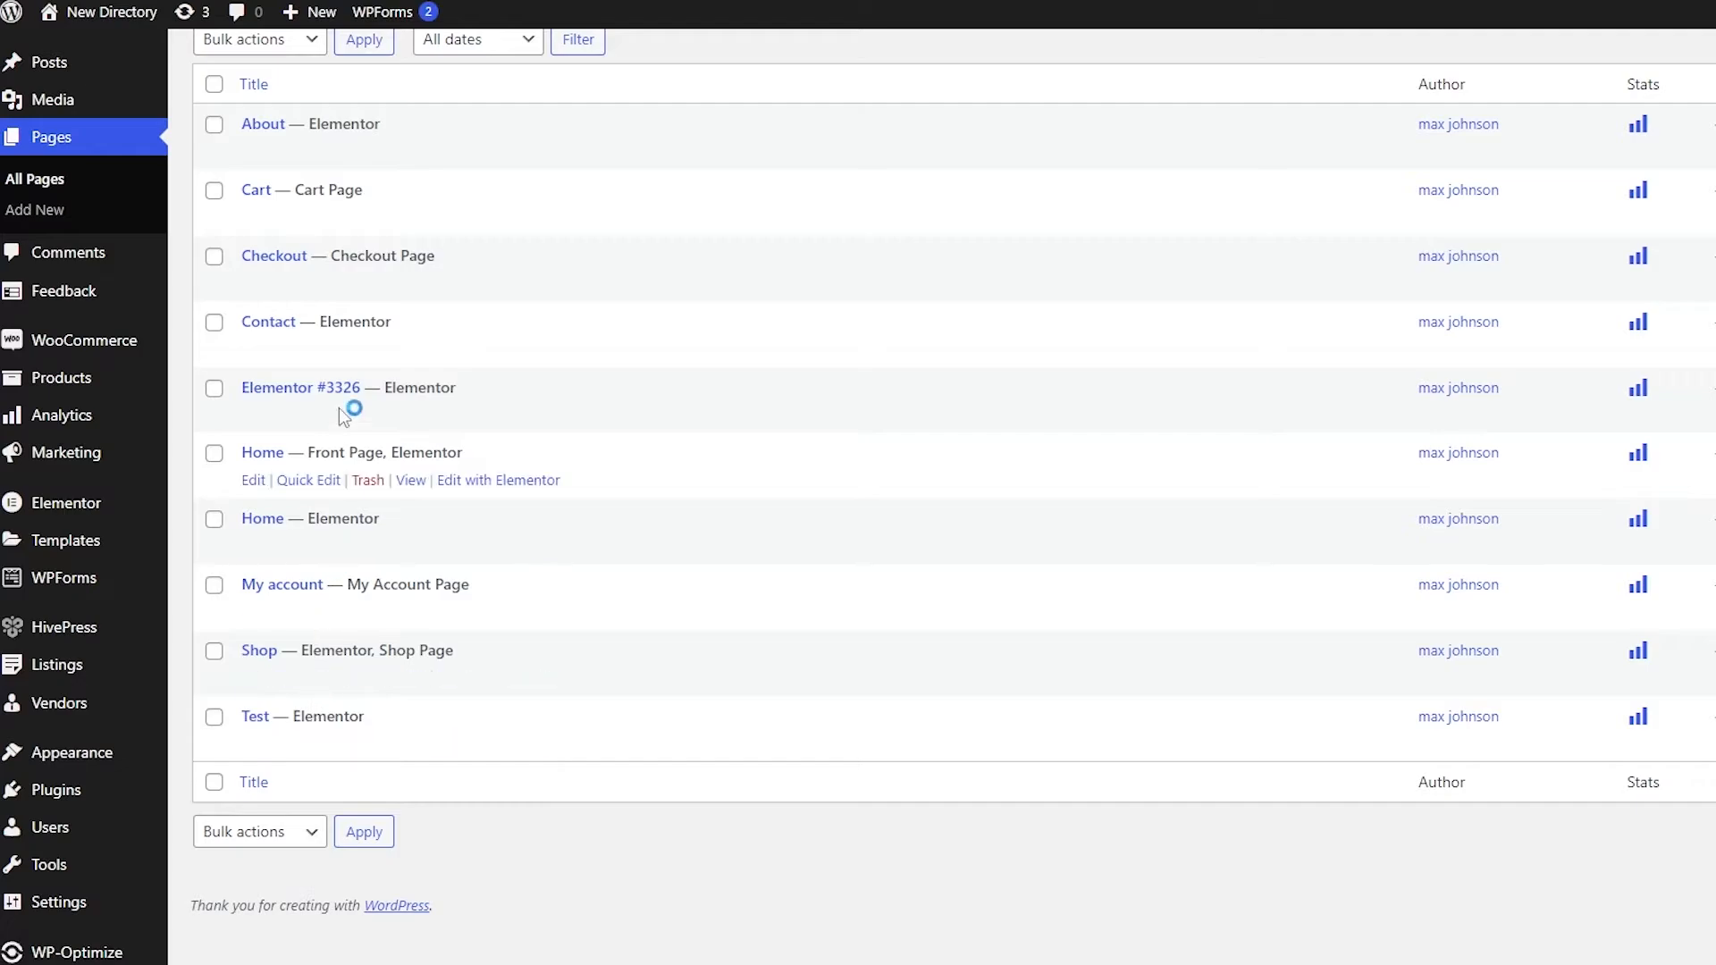
{"action": "scroll", "coordinate": [356, 711], "scroll_direction": "up", "scroll_amount": 2}
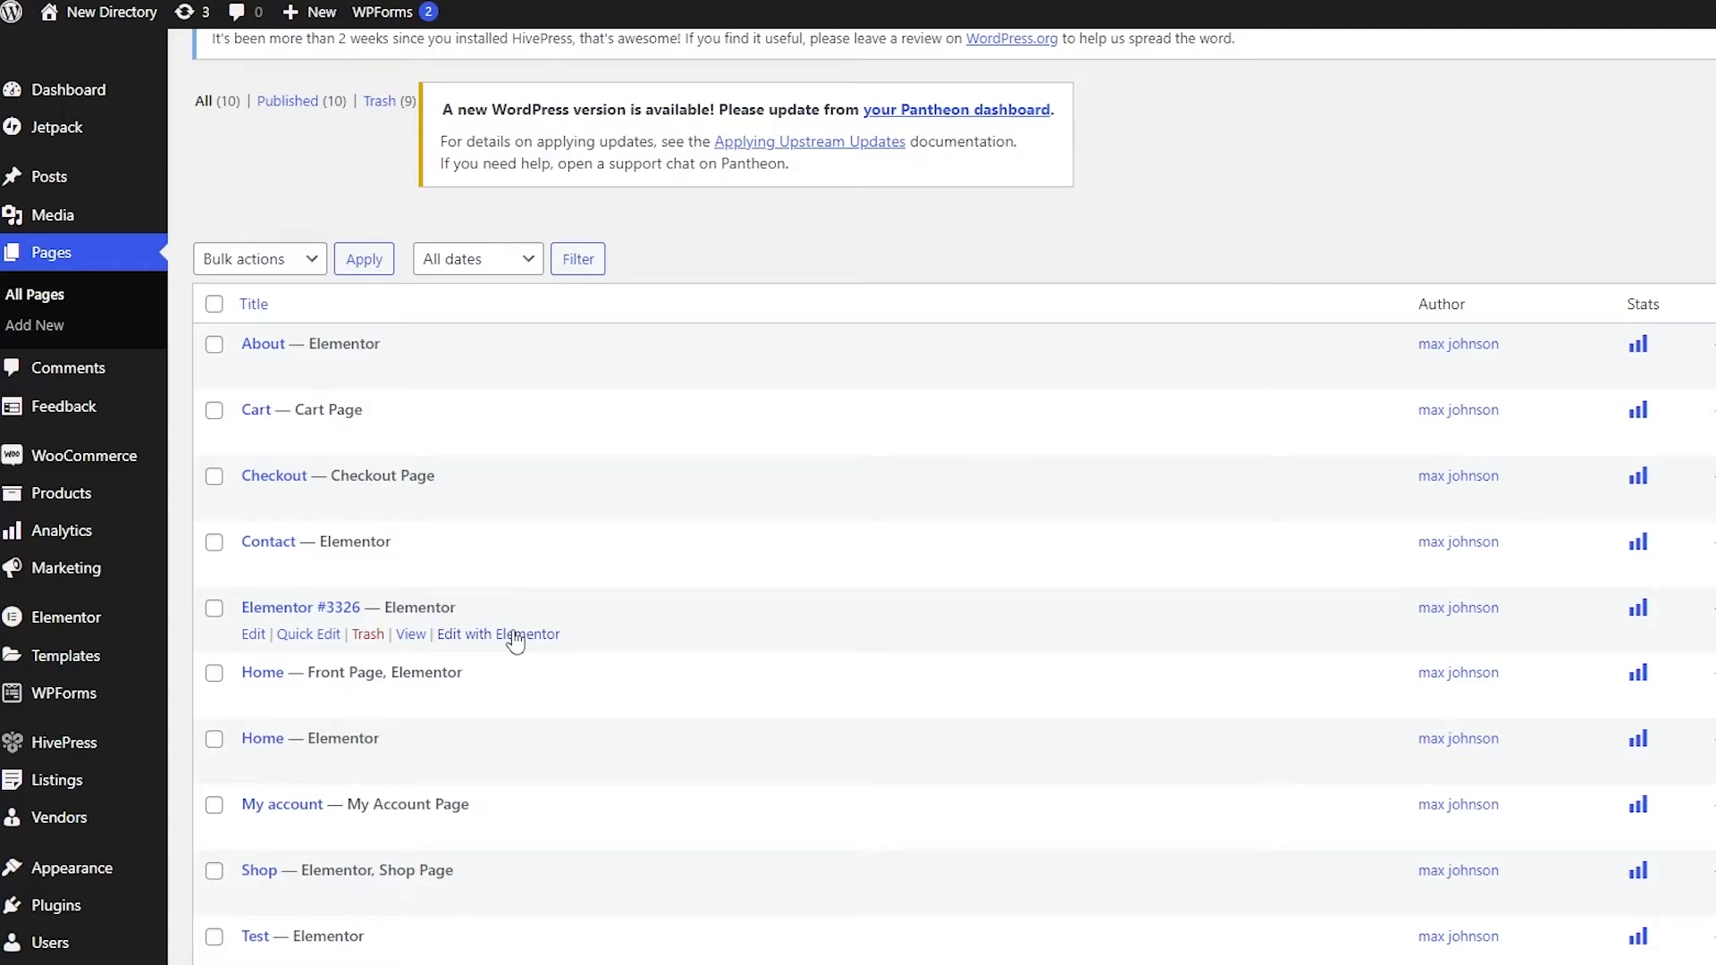
{"action": "scroll", "coordinate": [514, 630], "scroll_direction": "down", "scroll_amount": 2}
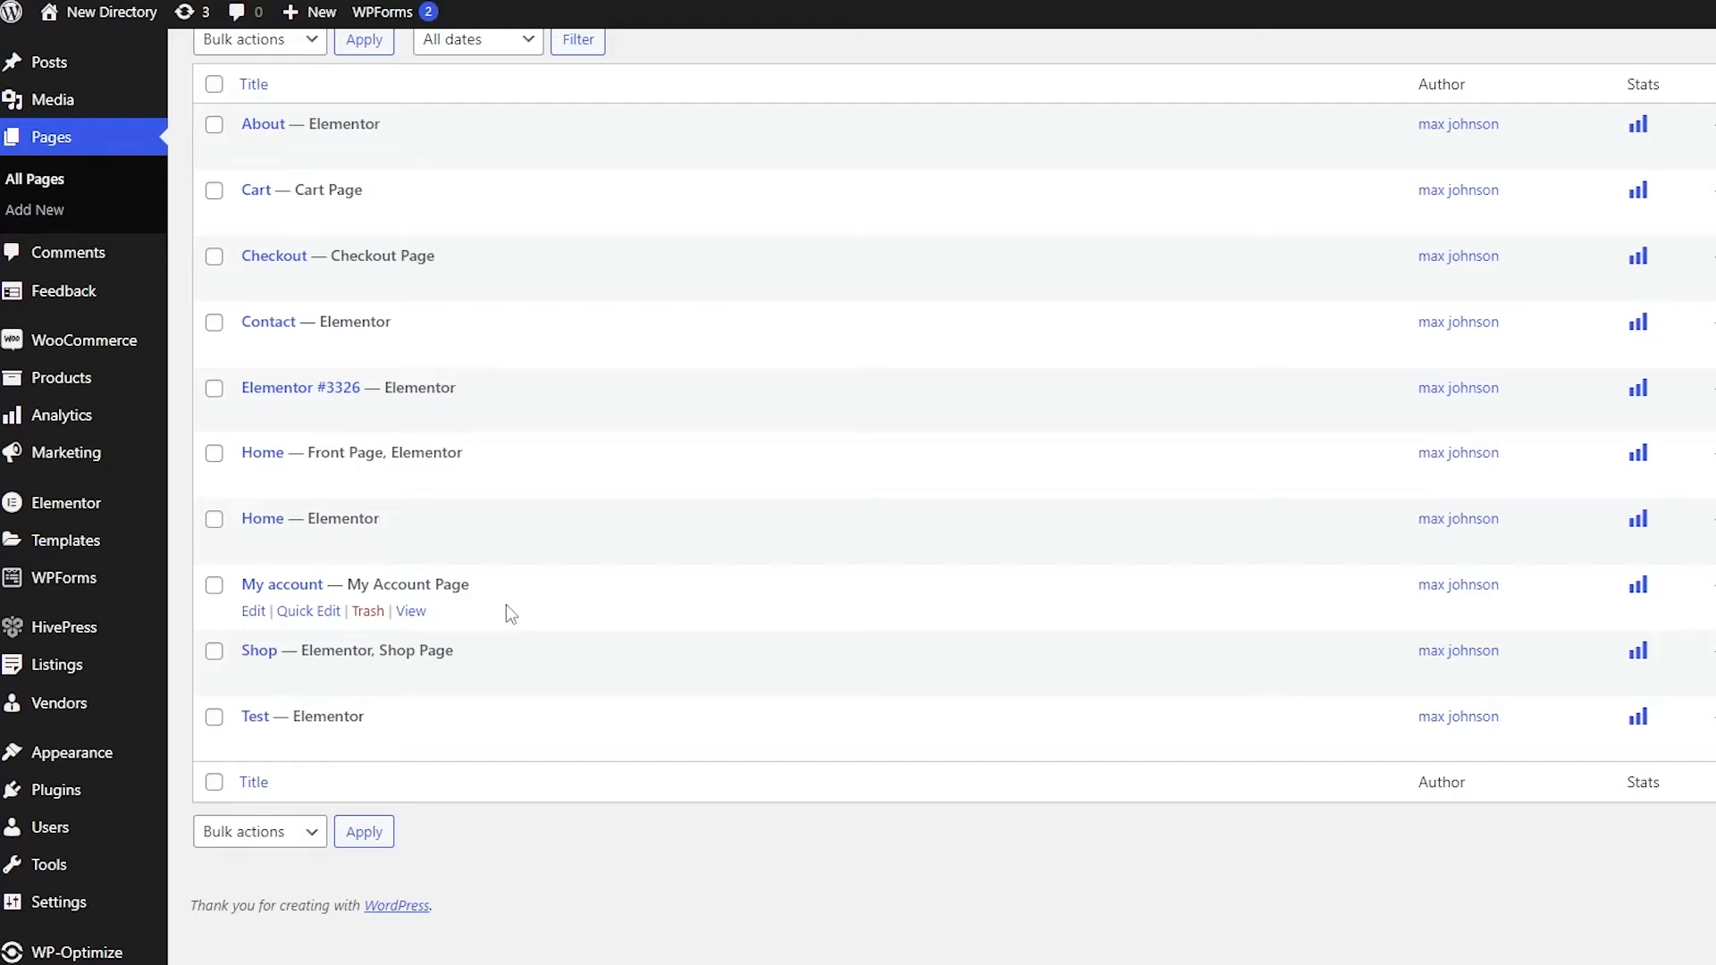
Find the Header Footer Code Manager plugin among the WordPress plugins available to add, and install and activate it.
{"action": "mouse_move", "coordinate": [59, 795]}
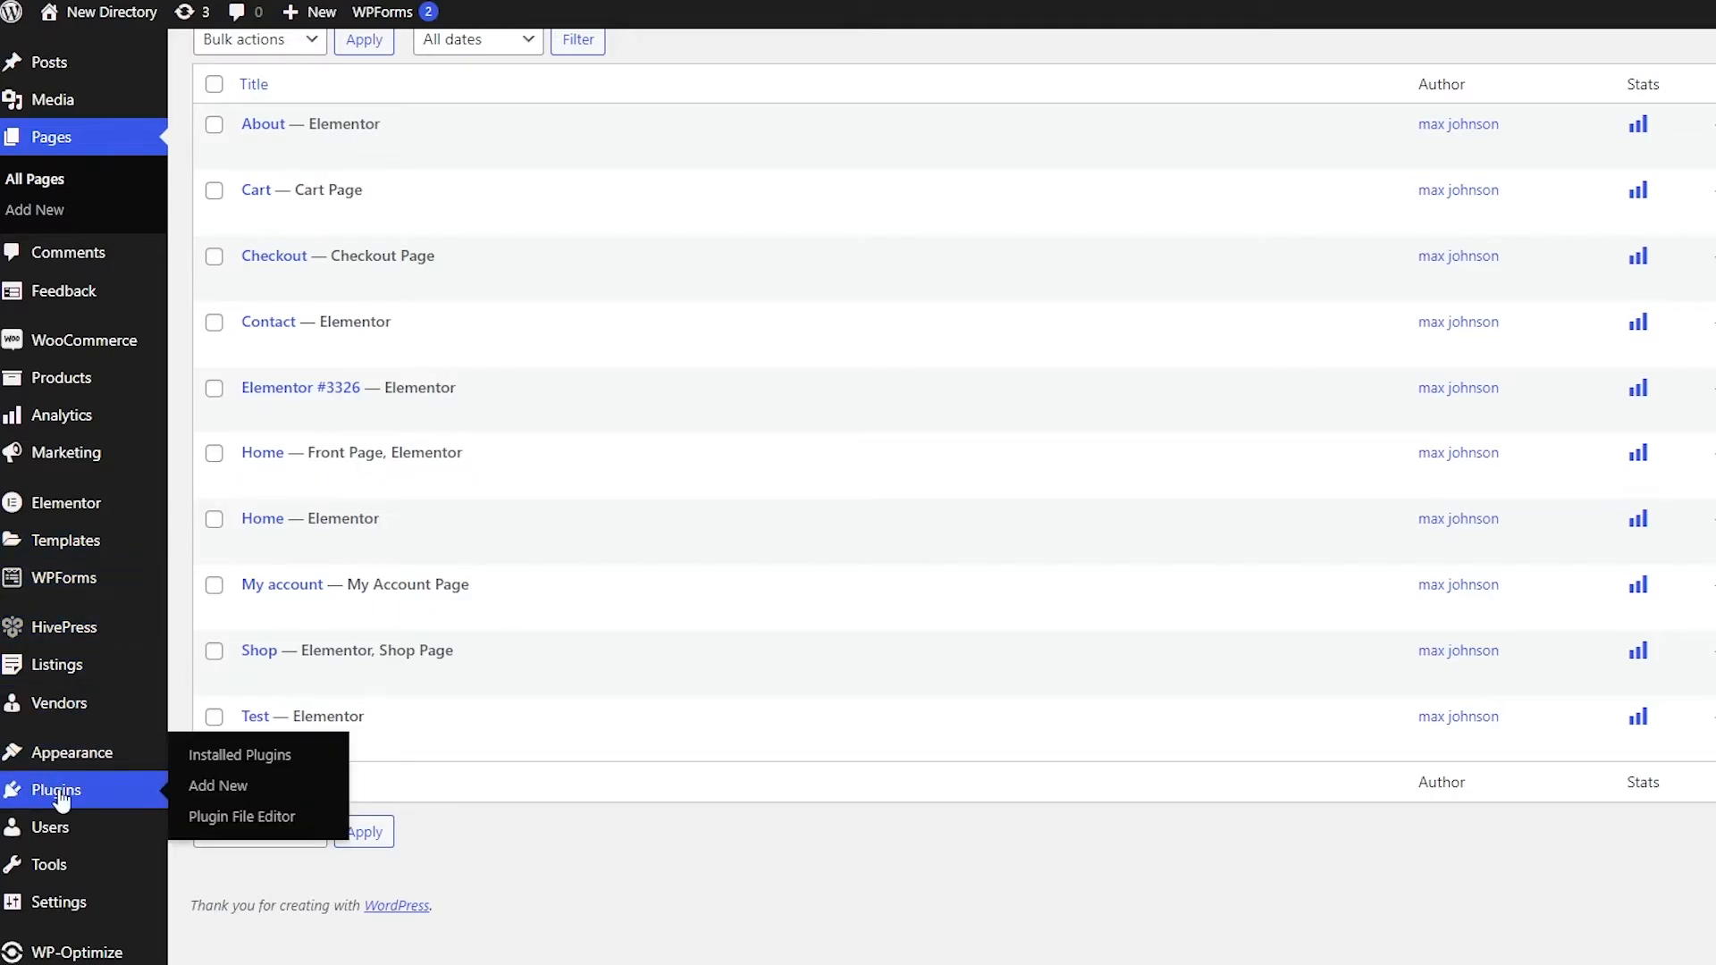
{"action": "left_click", "coordinate": [140, 789]}
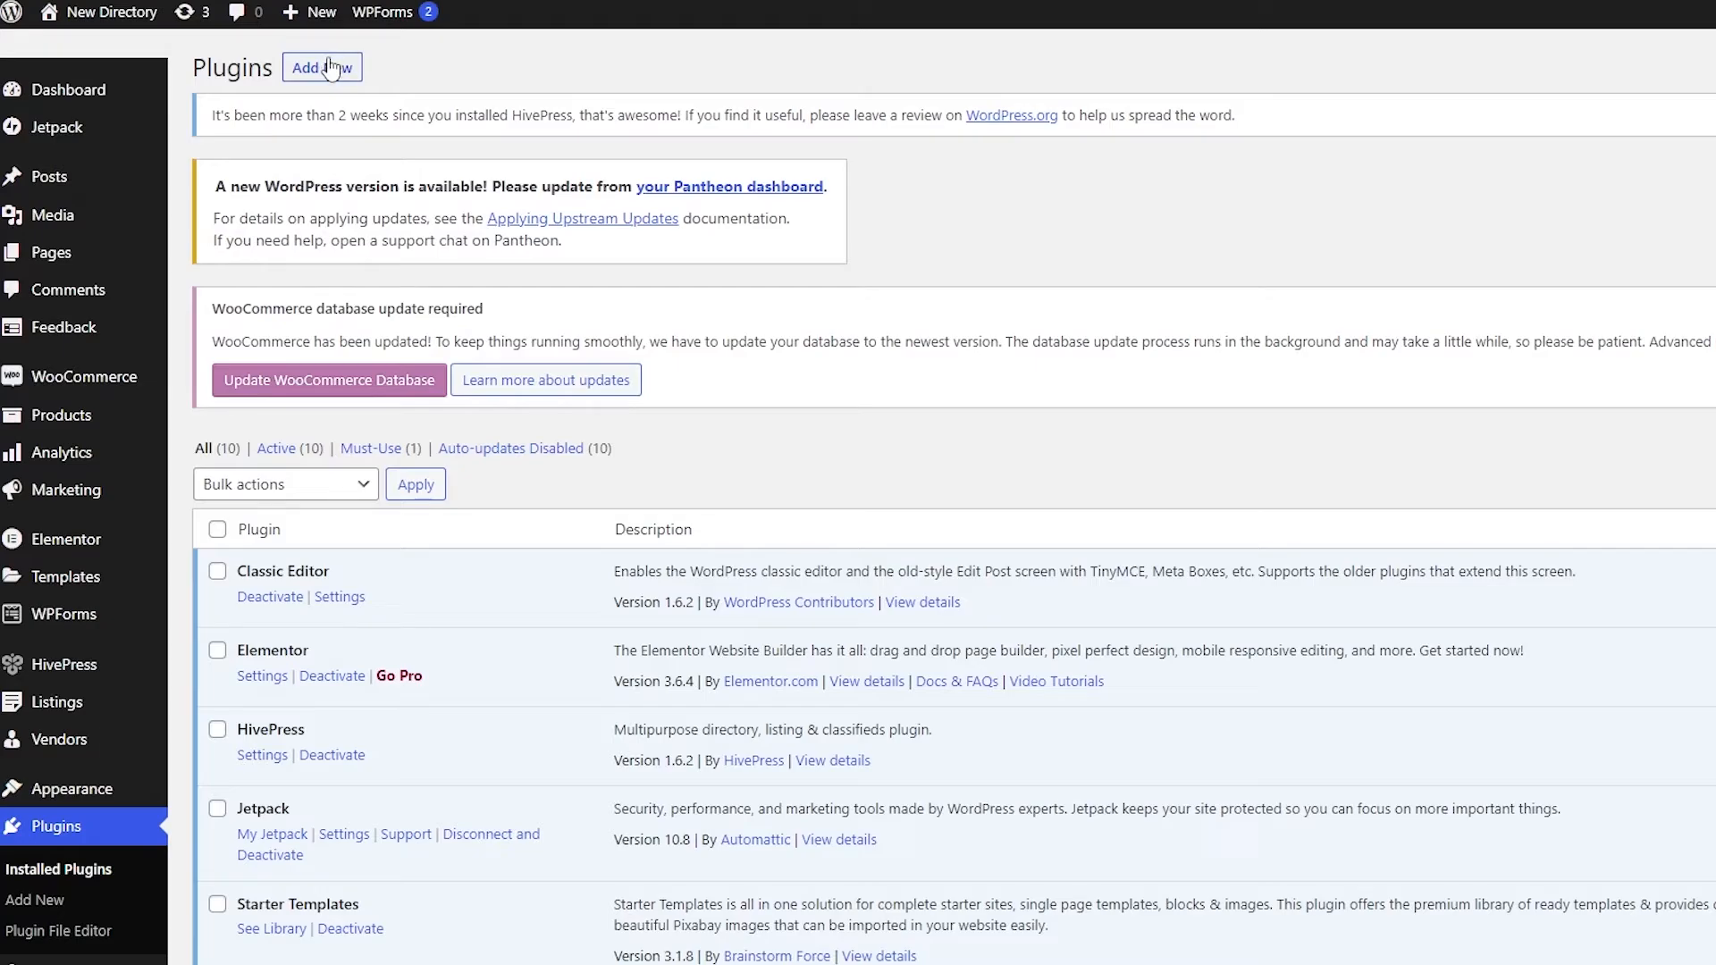
{"action": "left_click", "coordinate": [333, 72]}
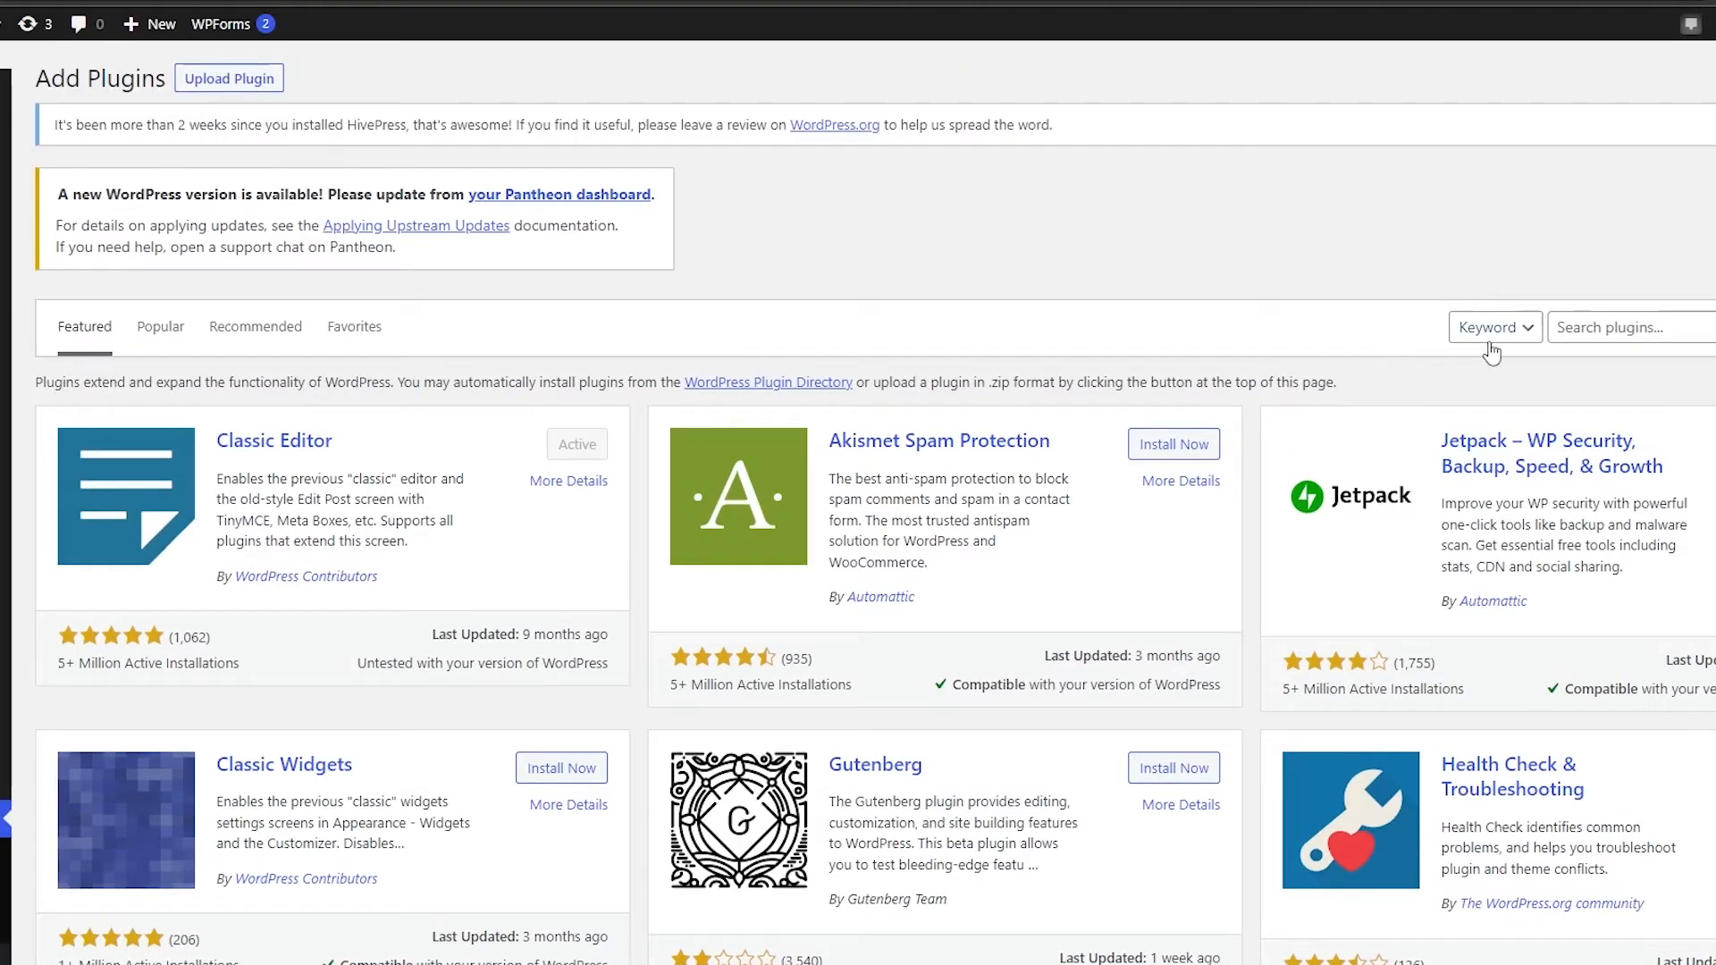
{"action": "left_click", "coordinate": [1590, 325]}
{"action": "key", "text": "ctrl+v"}
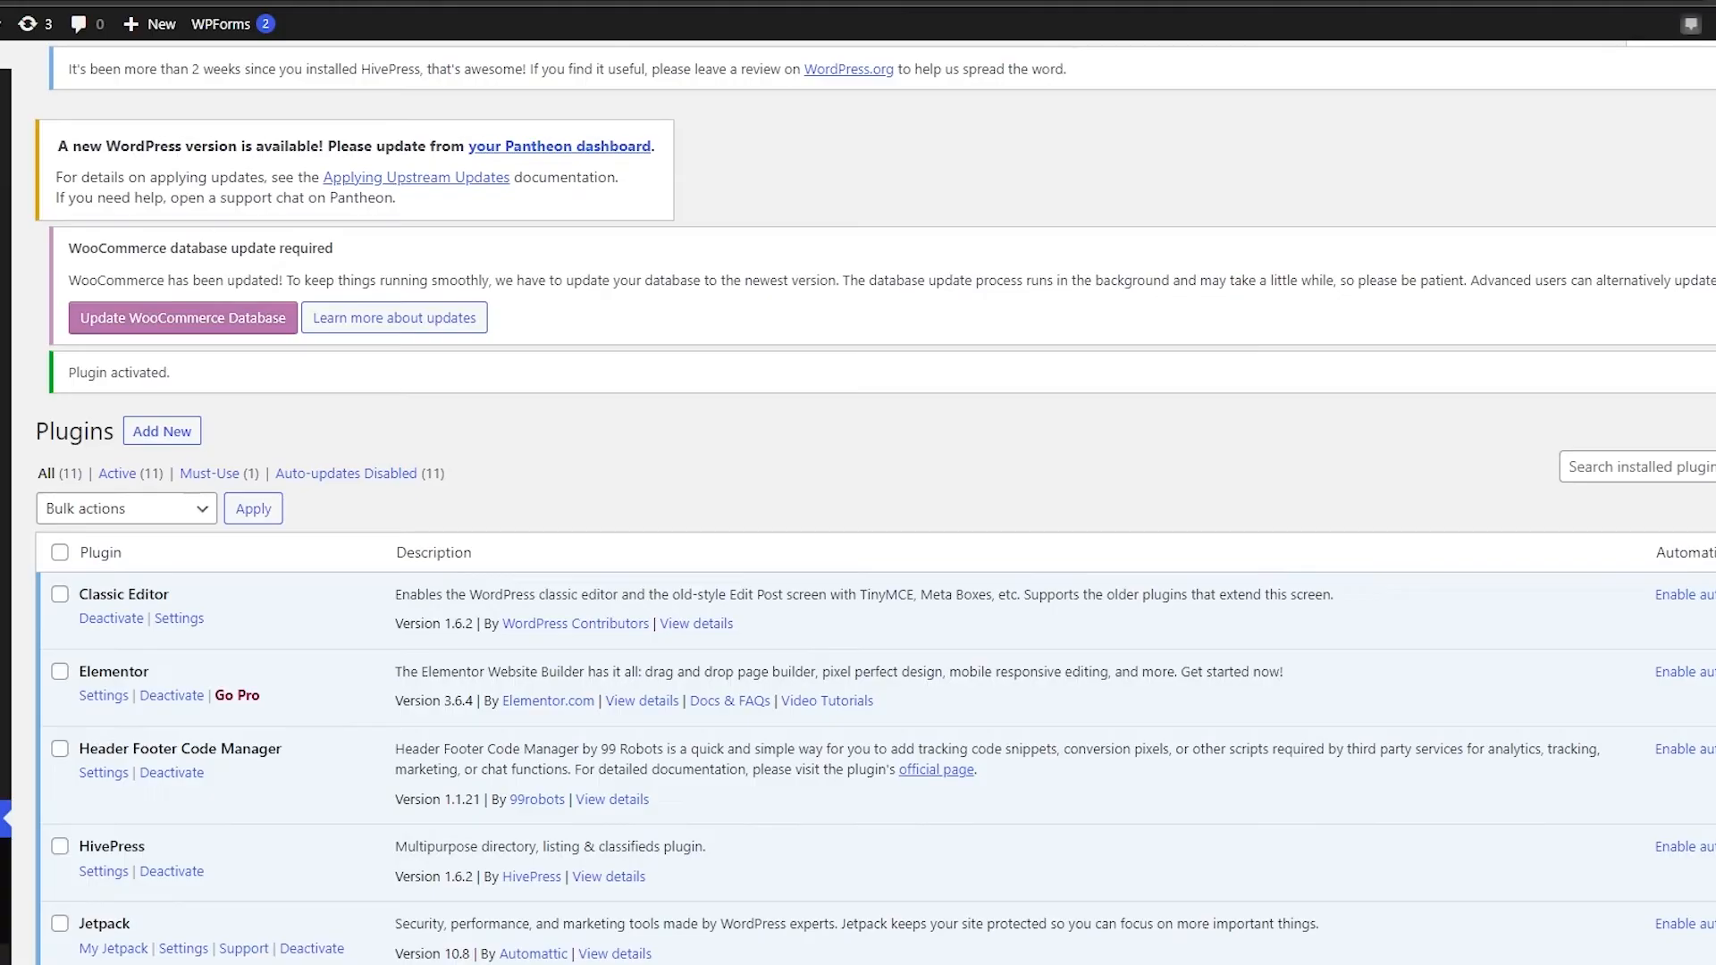
Open the settings of the Header Footer Code Manager plugin and start a new snippet.
{"action": "scroll", "coordinate": [1391, 474], "scroll_direction": "down", "scroll_amount": 2}
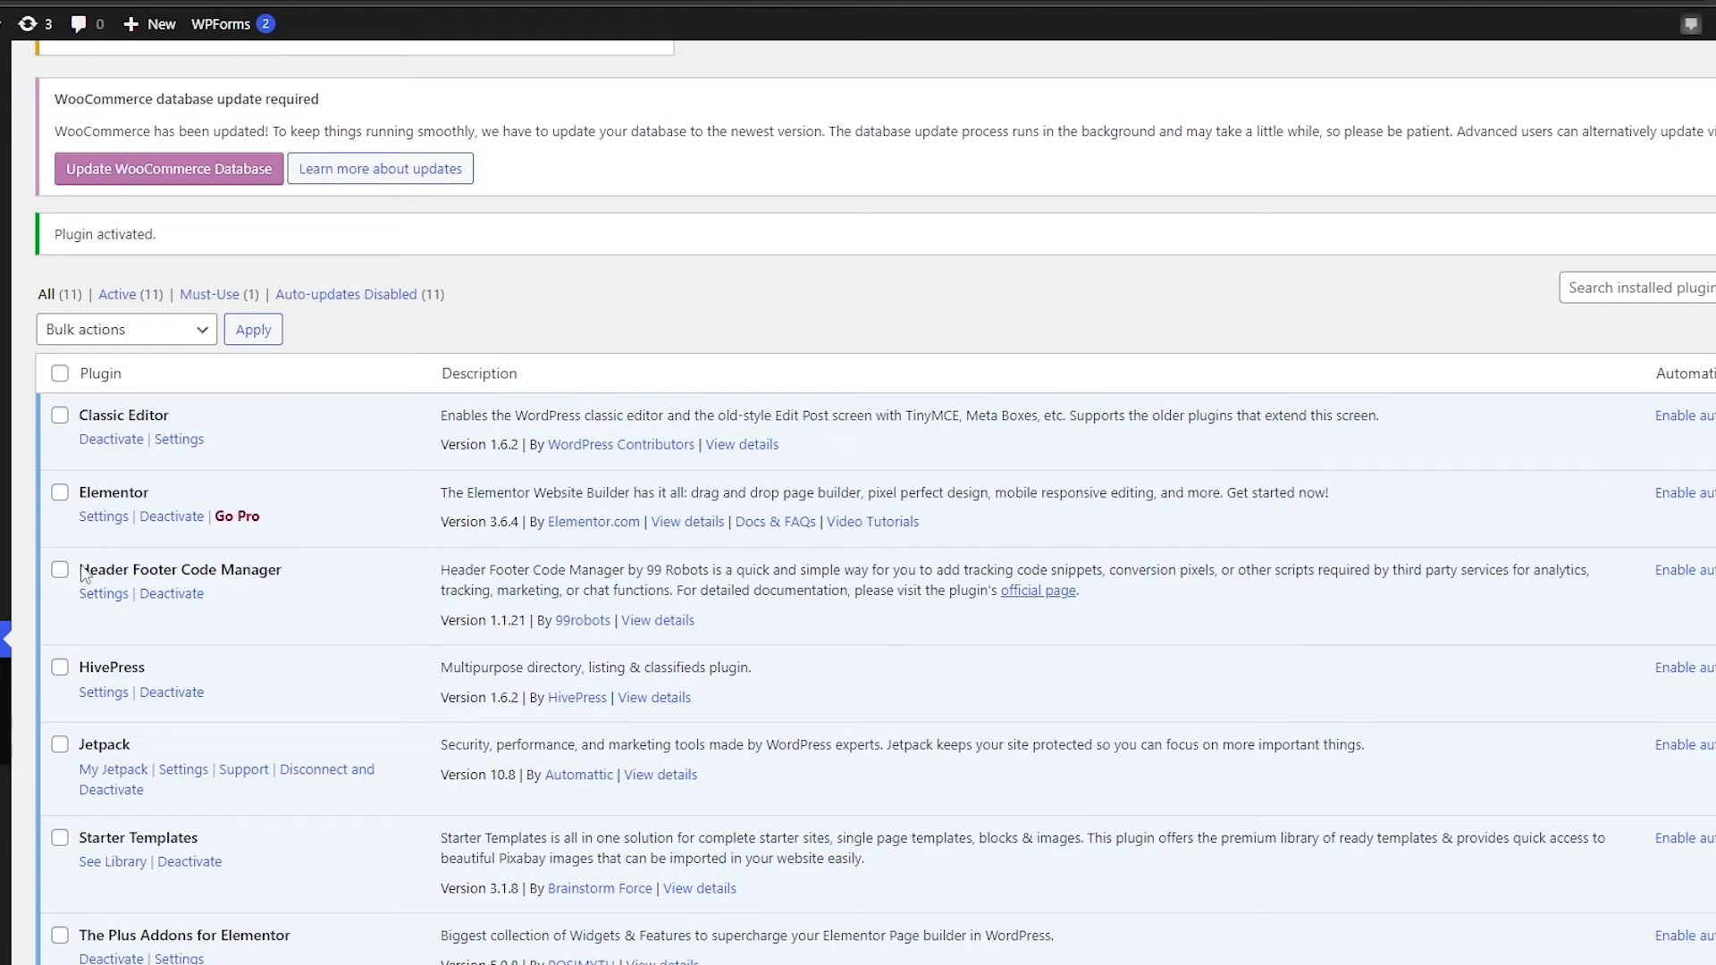
{"action": "left_click_drag", "start_coordinate": [81, 573], "coordinate": [298, 576]}
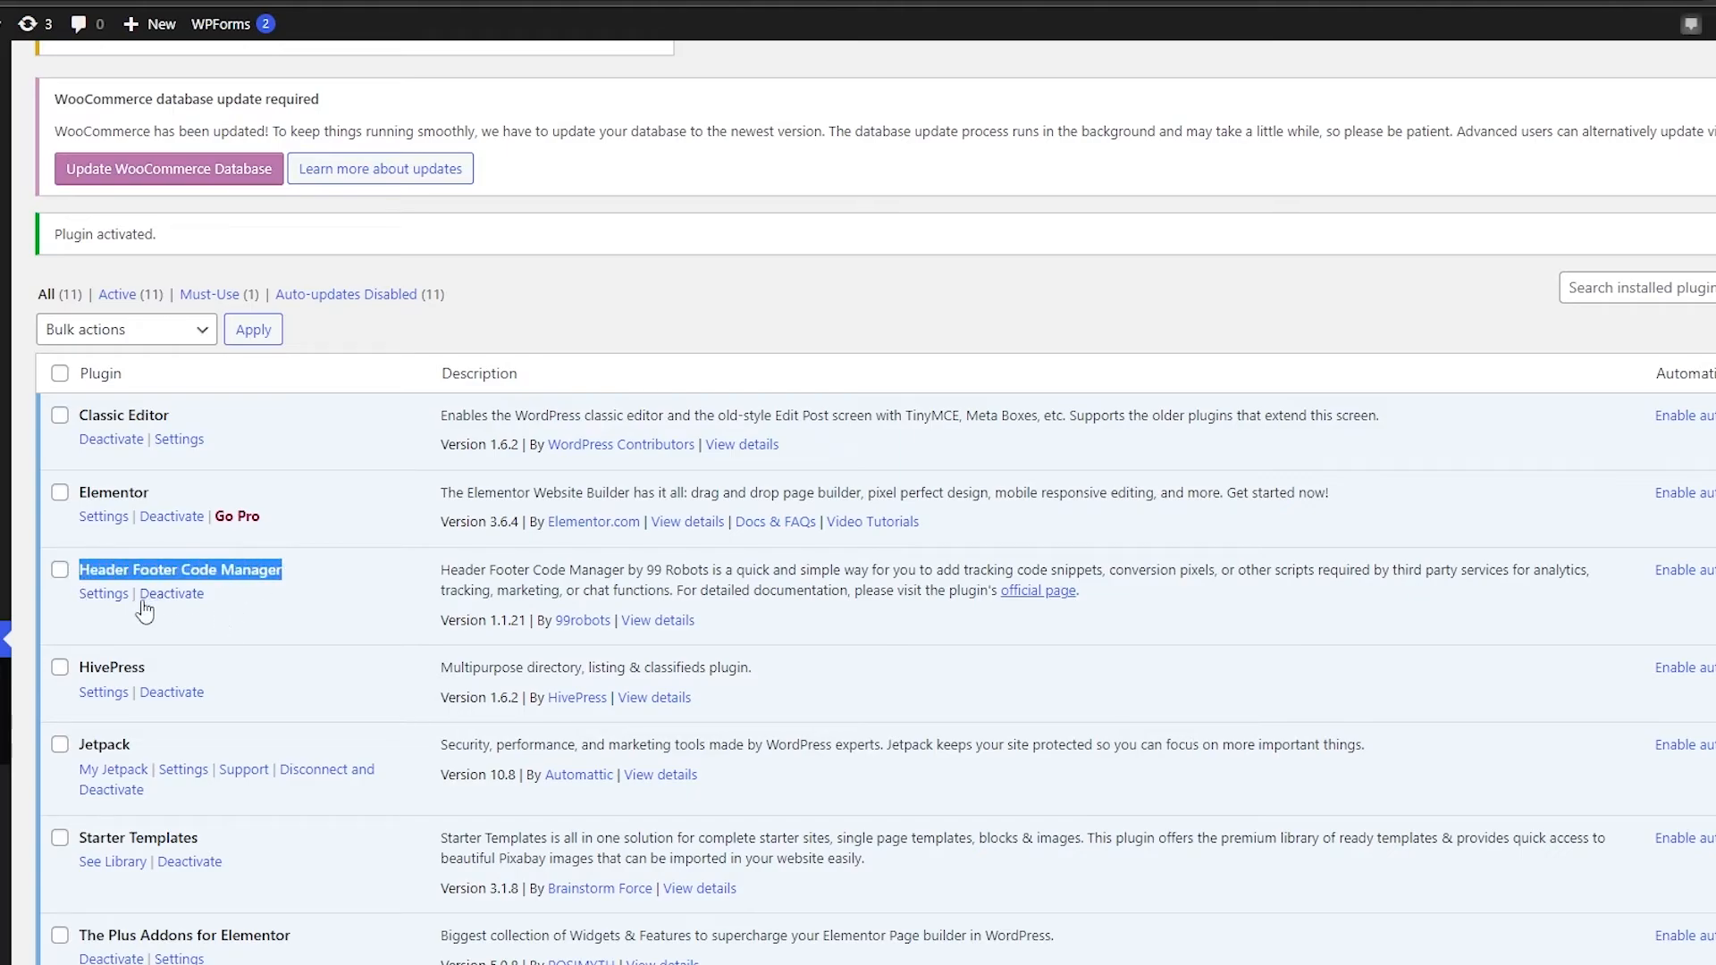
{"action": "left_click", "coordinate": [97, 597]}
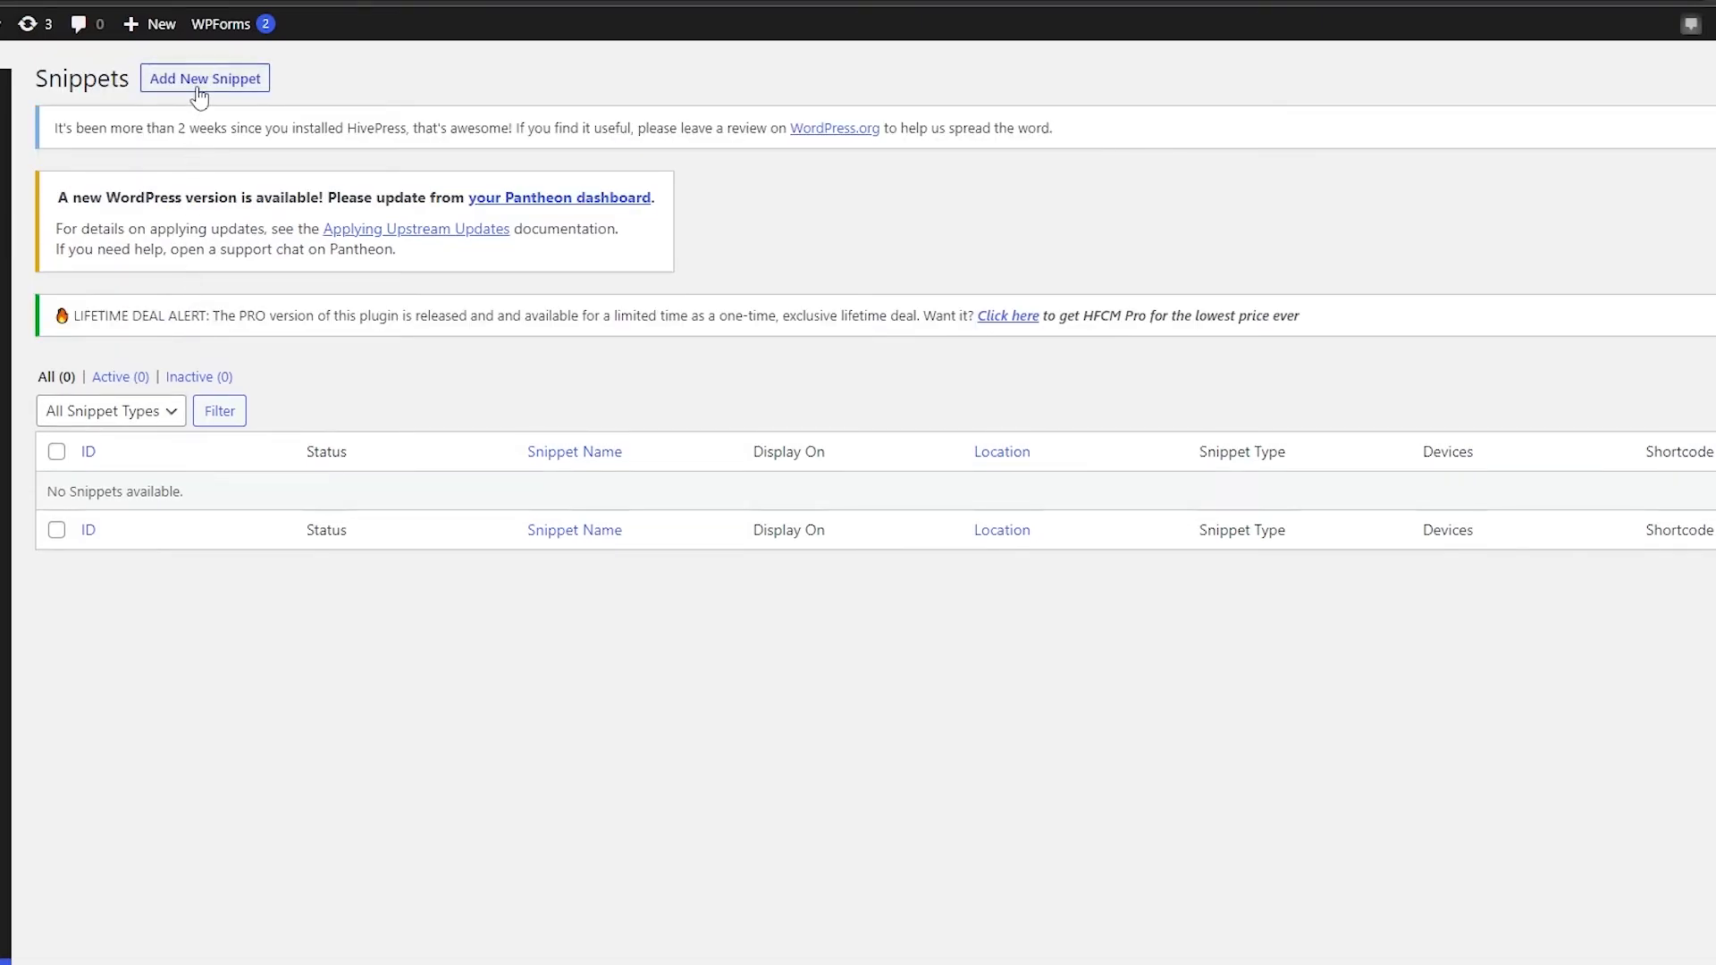
{"action": "left_click", "coordinate": [203, 79]}
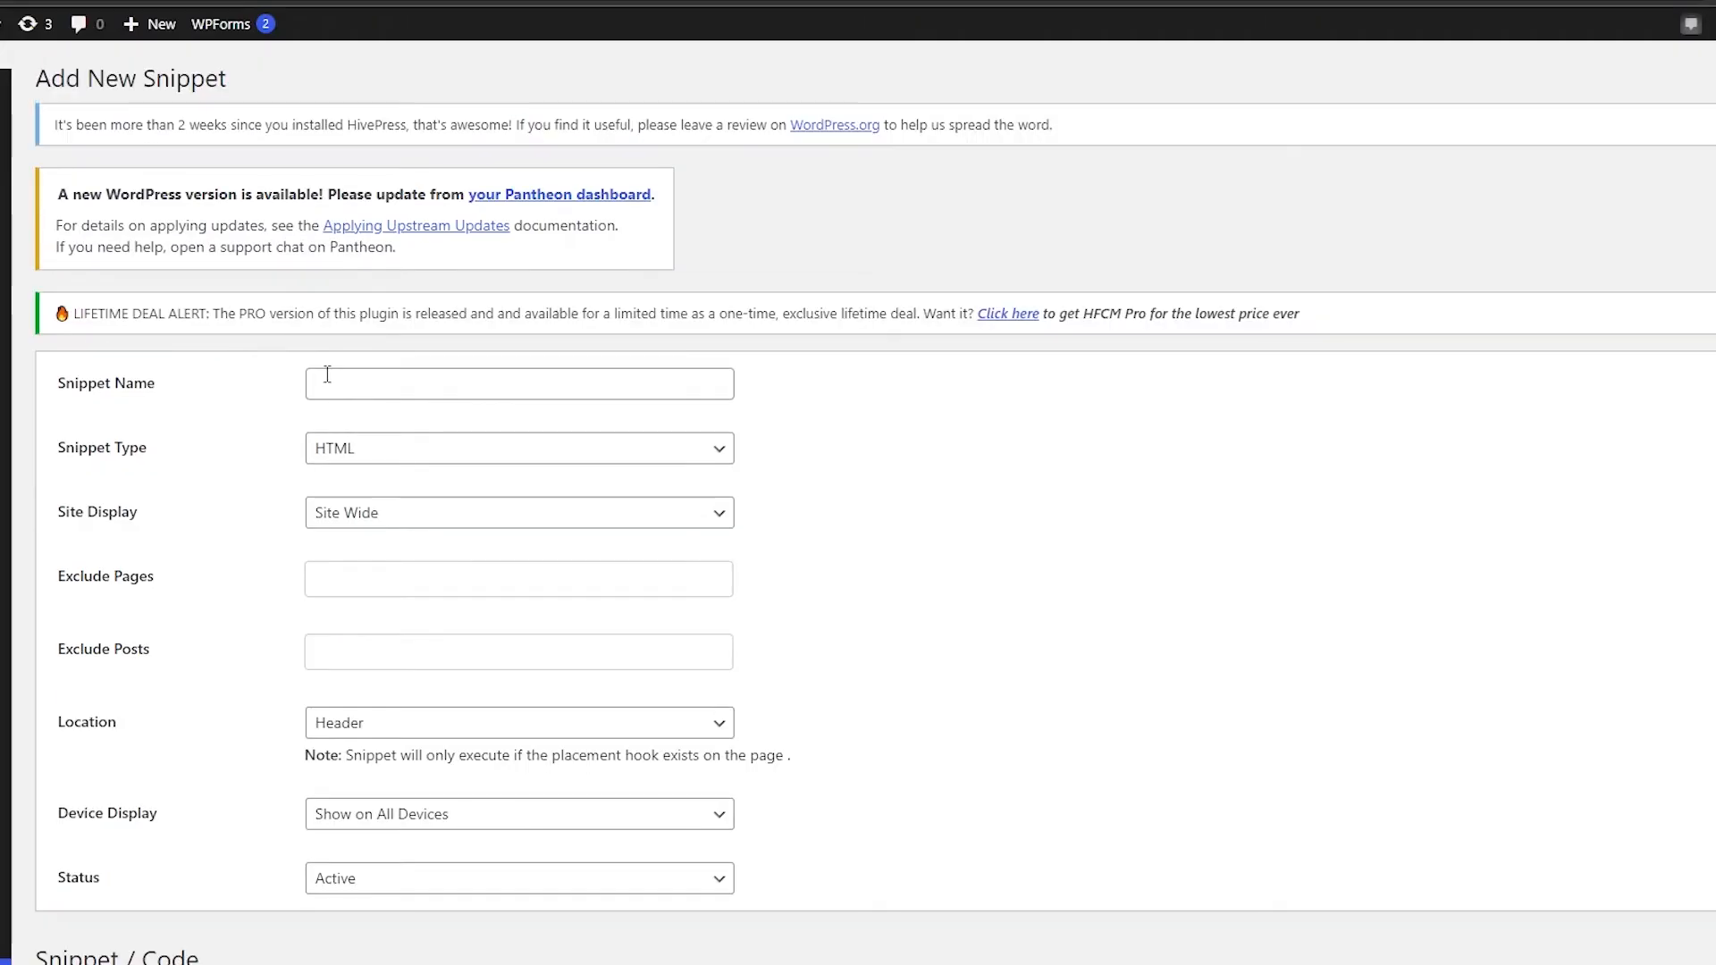
Name the new snippet gtag and set its snippet type to Javascript.
{"action": "left_click", "coordinate": [330, 381]}
{"action": "left_click", "coordinate": [347, 435]}
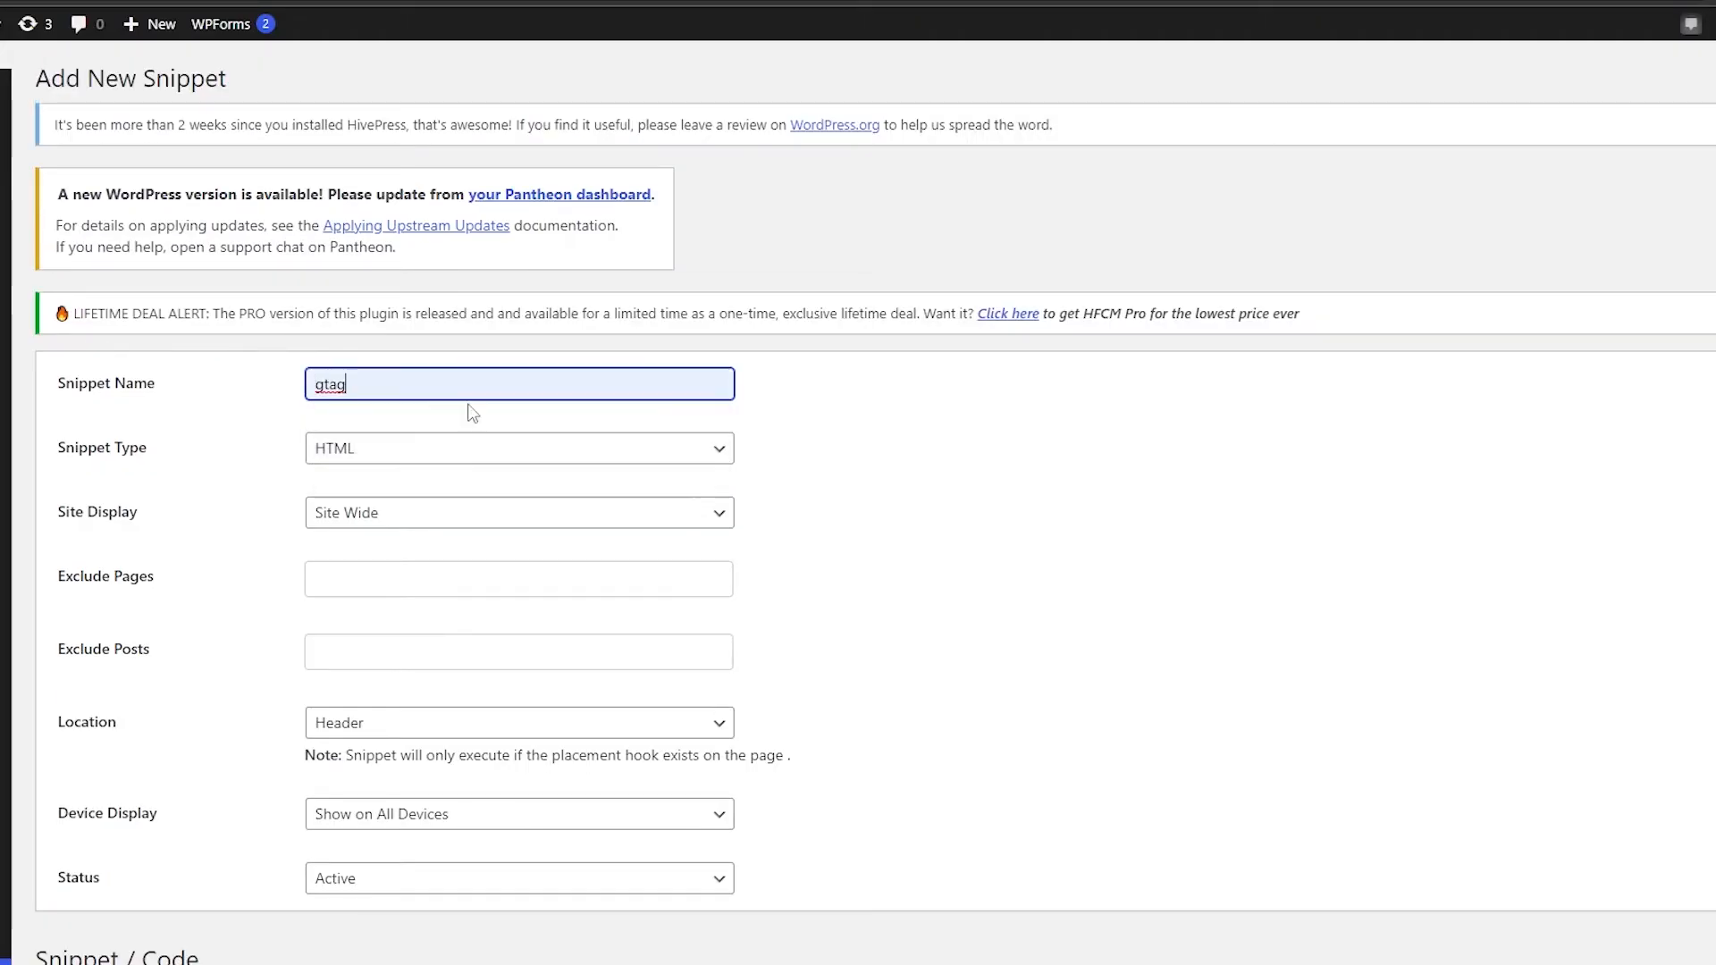
{"action": "left_click", "coordinate": [355, 454]}
{"action": "left_click", "coordinate": [355, 522]}
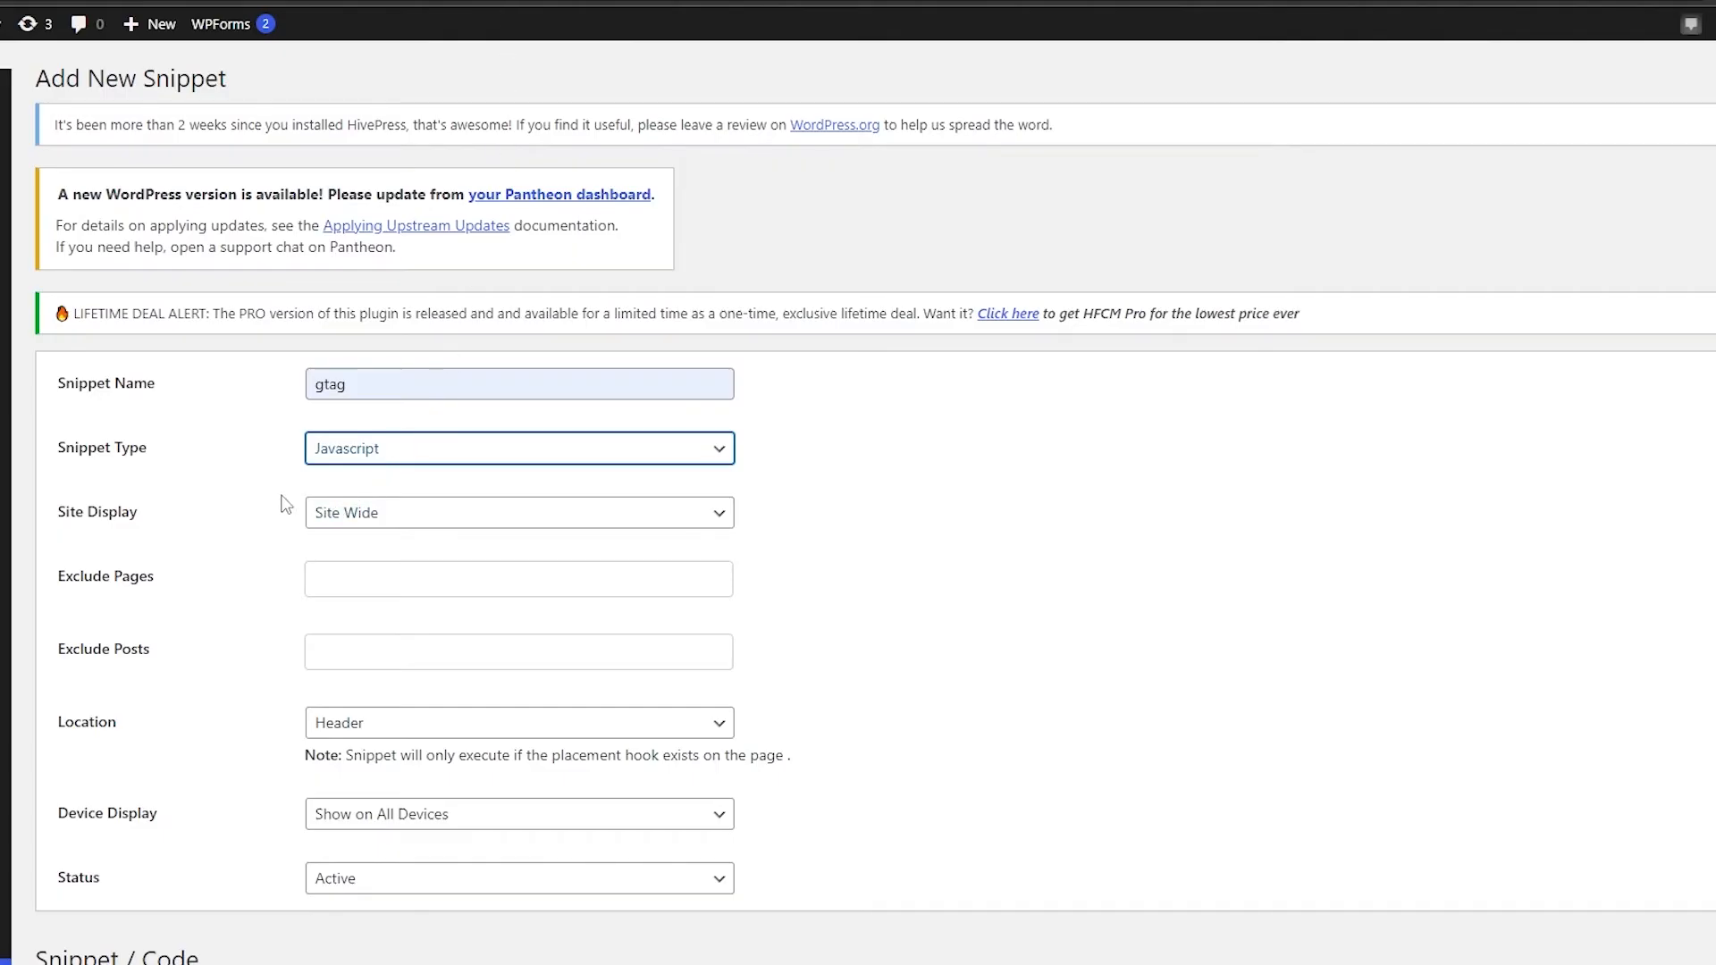
Set the gtag snippet's site display to Site Wide and its location to Header.
{"action": "left_click", "coordinate": [275, 499]}
{"action": "scroll", "coordinate": [172, 540], "scroll_direction": "down", "scroll_amount": 1}
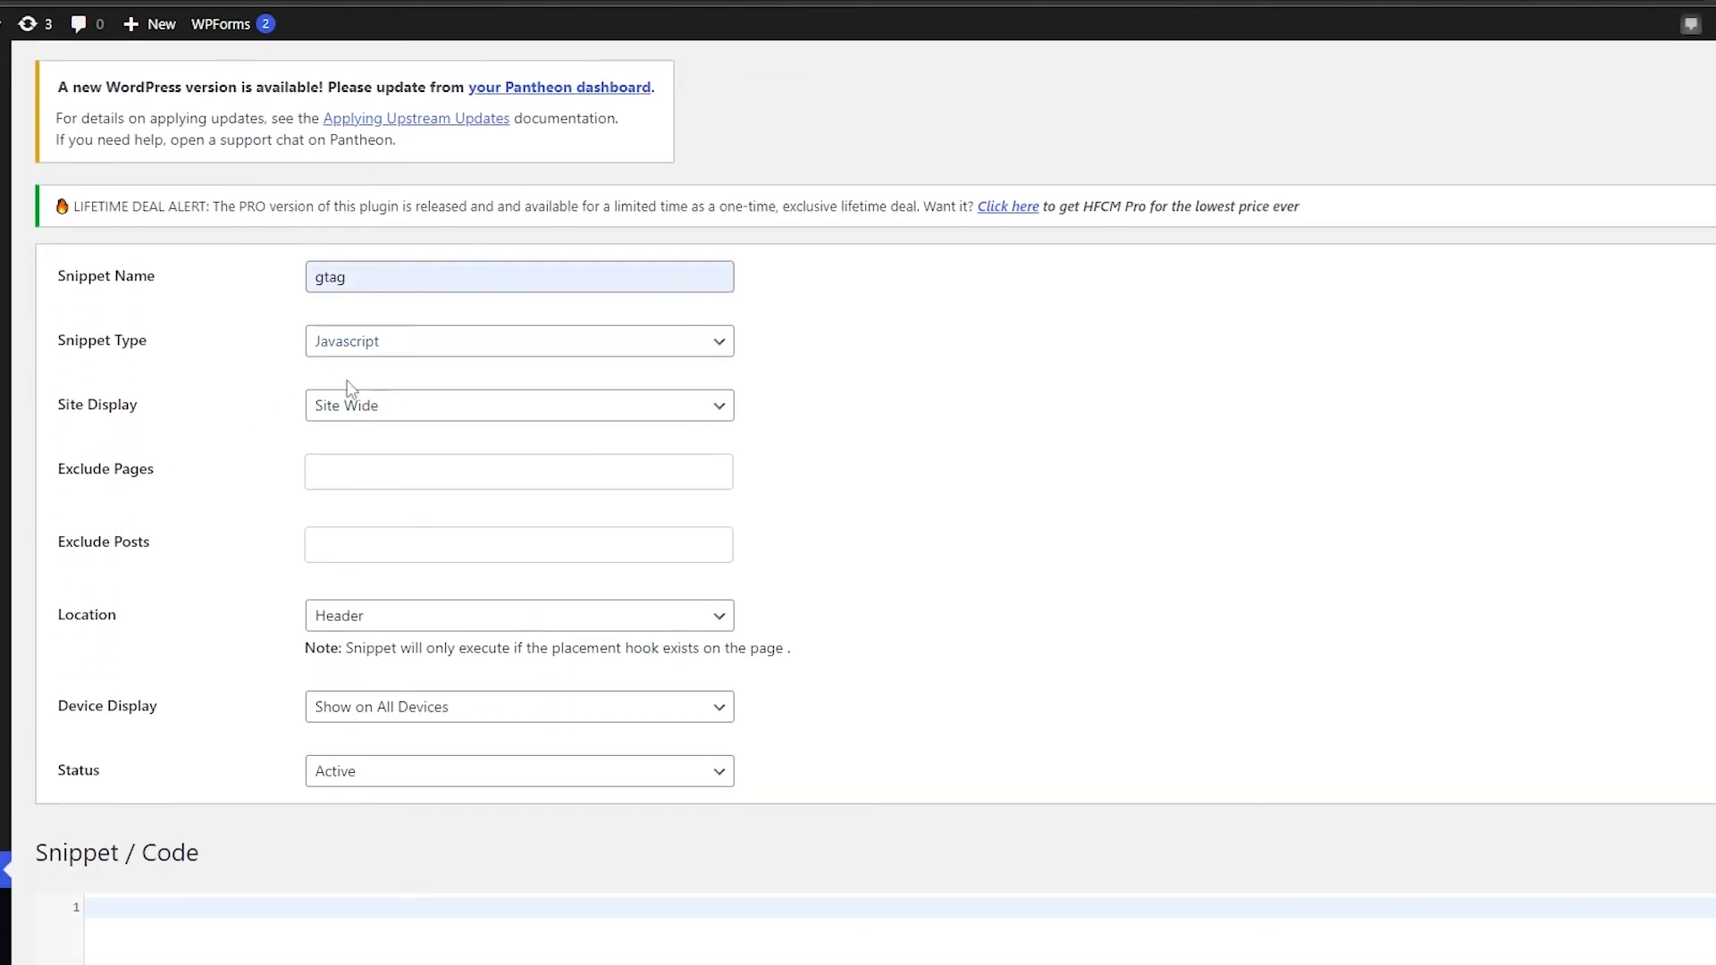
{"action": "left_click_drag", "start_coordinate": [64, 409], "coordinate": [159, 424]}
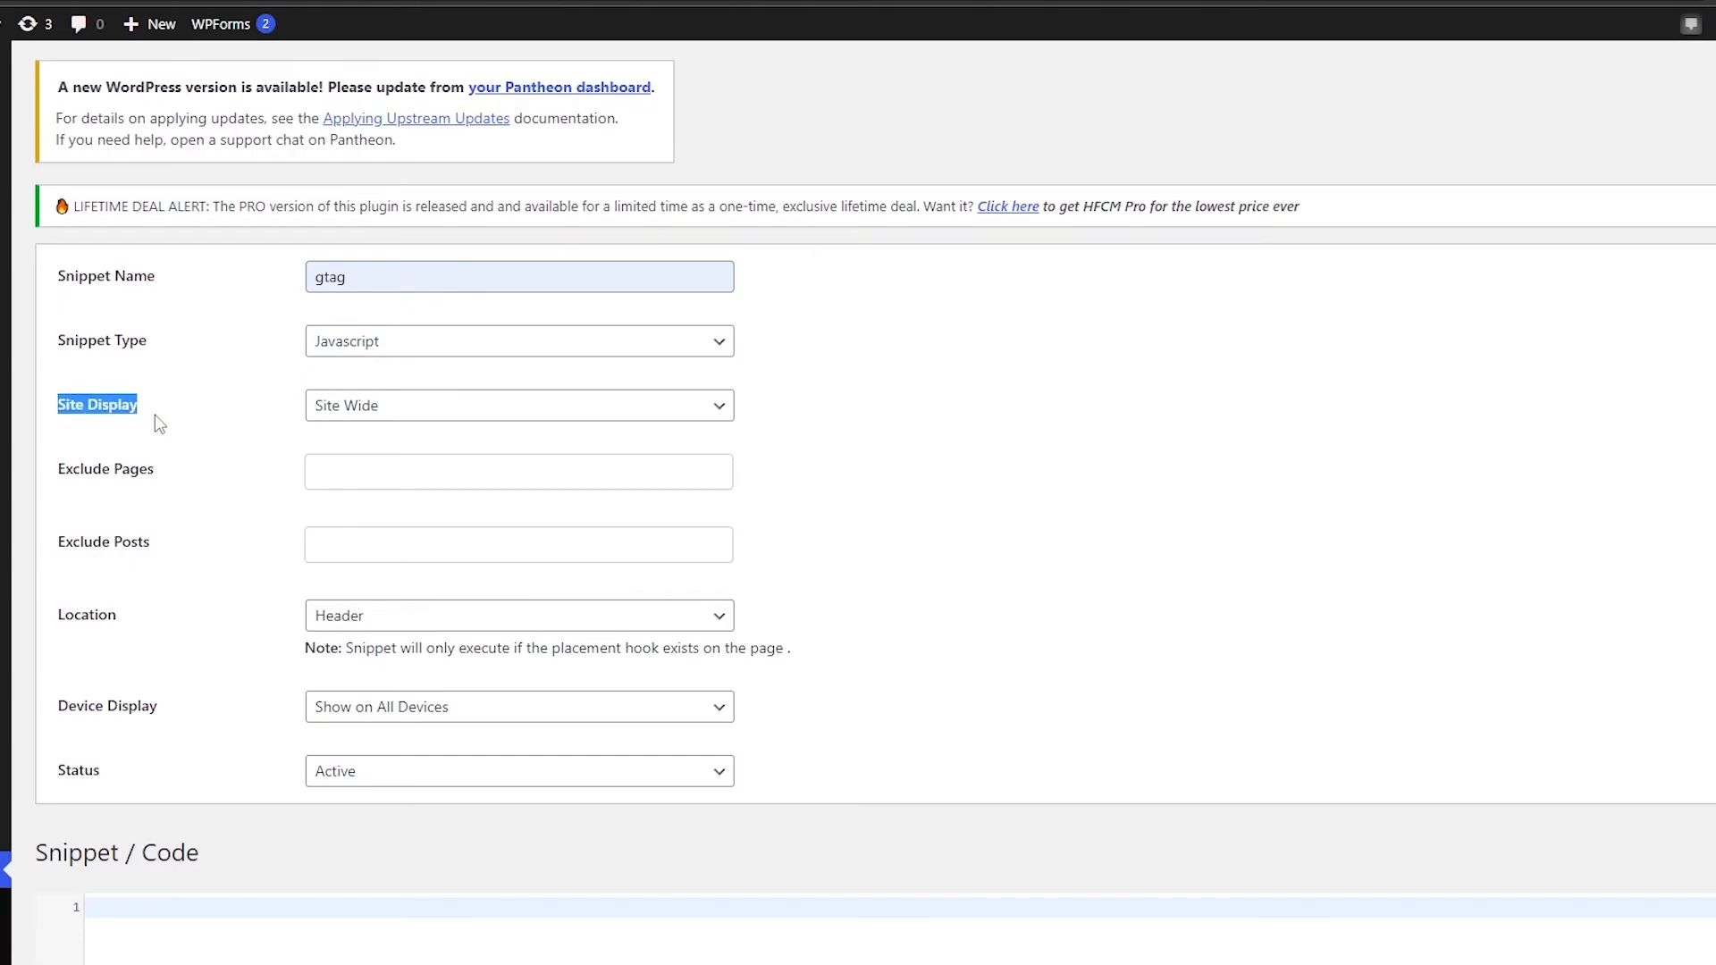
{"action": "left_click", "coordinate": [354, 412]}
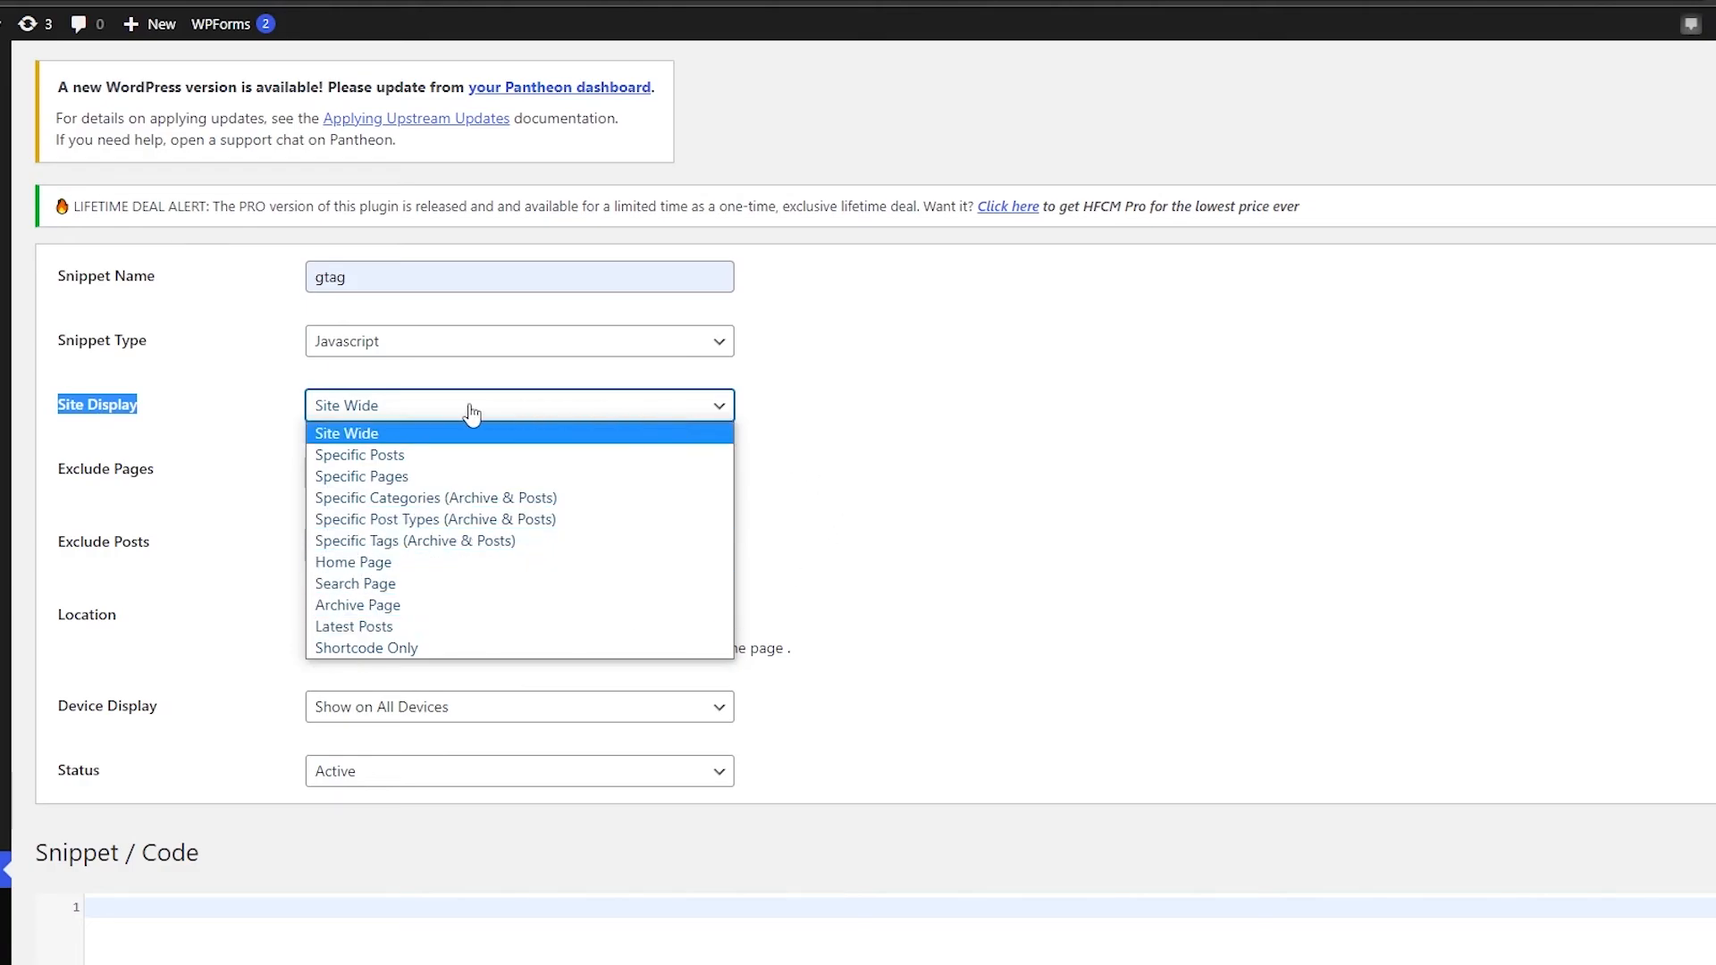
{"action": "left_click", "coordinate": [426, 434]}
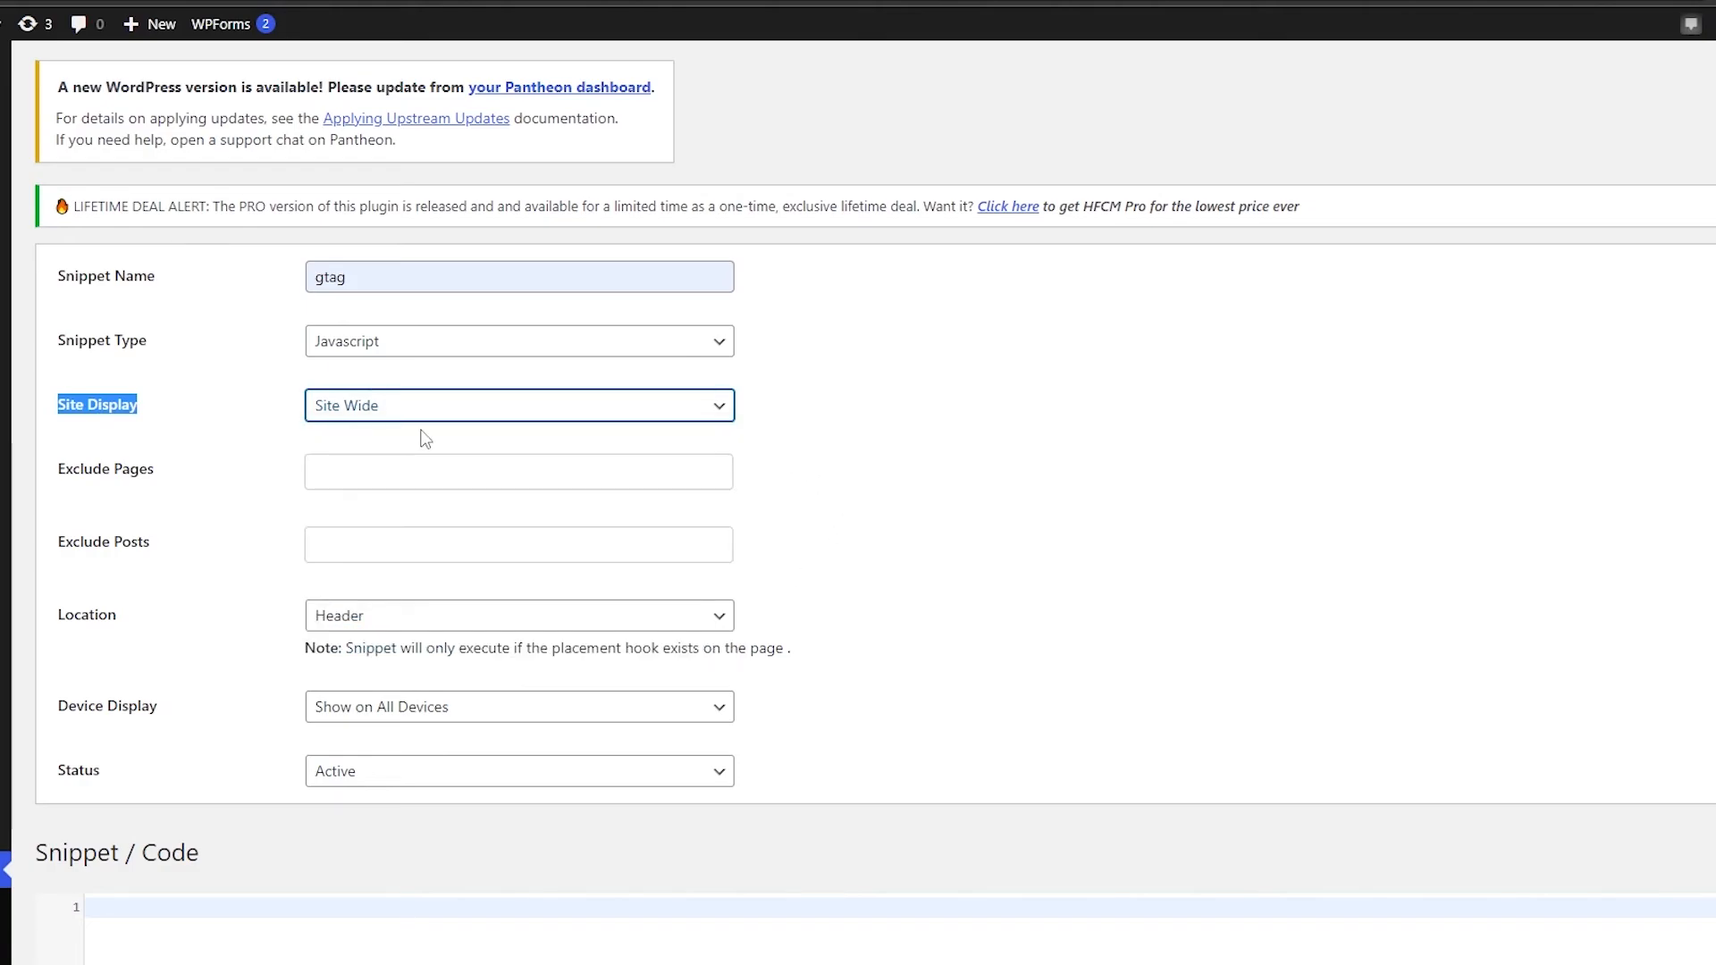
{"action": "left_click", "coordinate": [425, 438]}
{"action": "scroll", "coordinate": [425, 438], "scroll_direction": "down", "scroll_amount": 3}
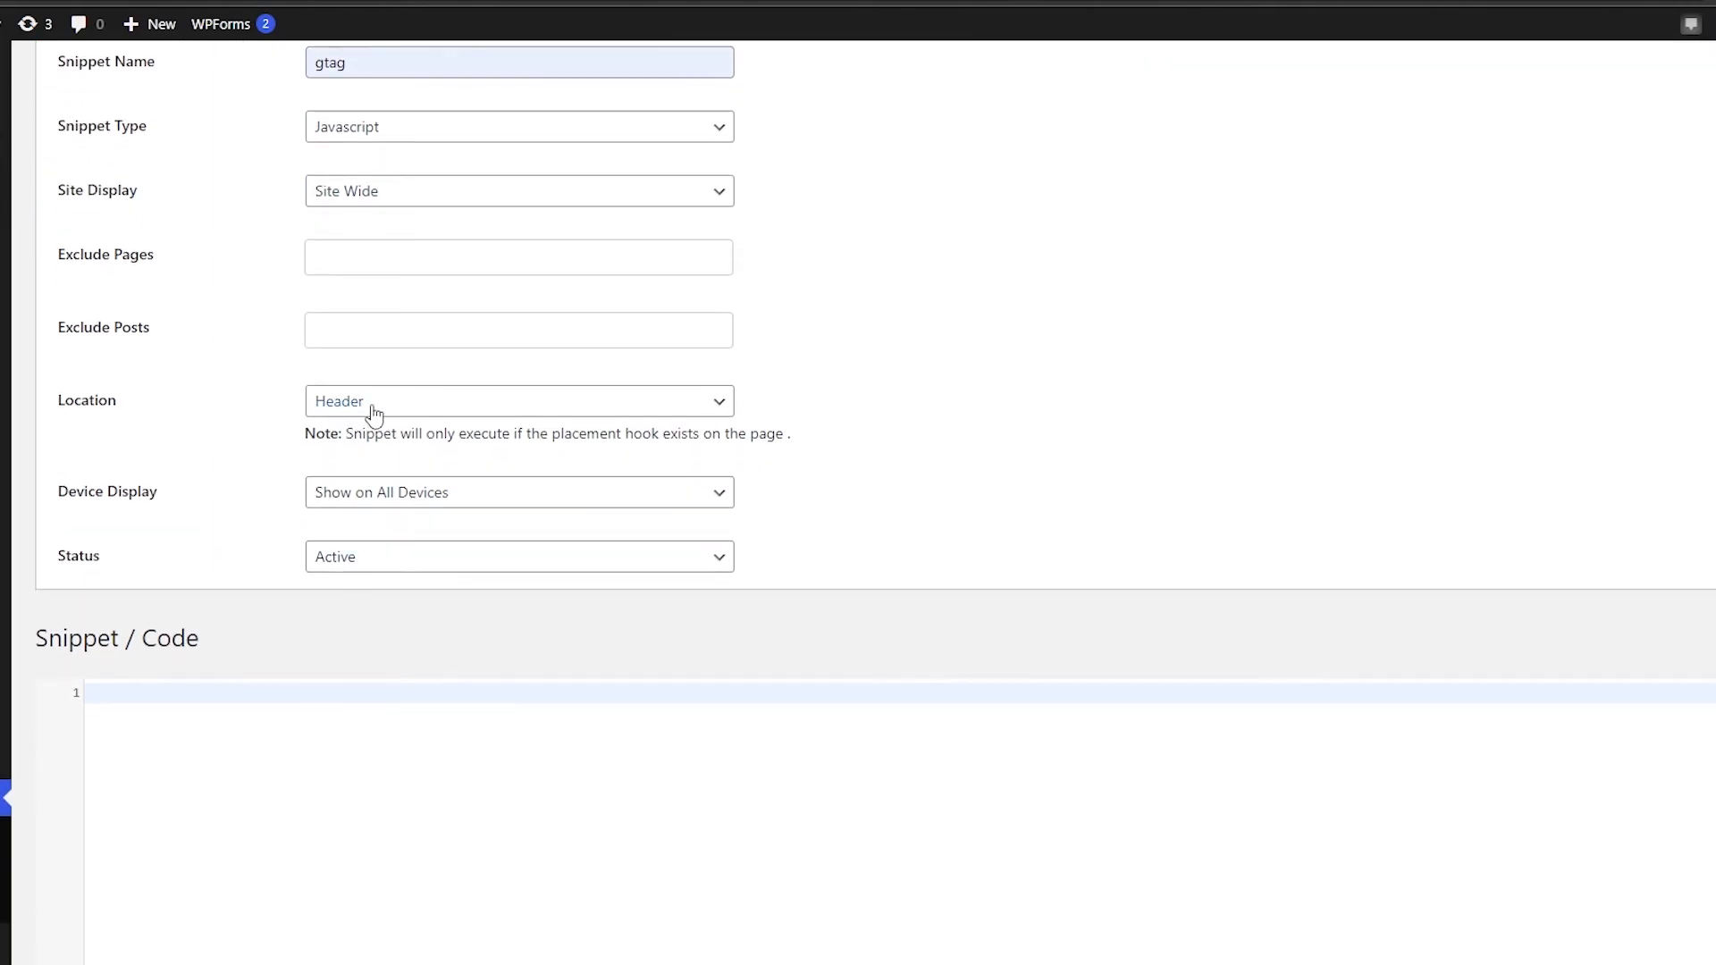
{"action": "left_click", "coordinate": [372, 411]}
{"action": "left_click", "coordinate": [382, 433]}
Insert the Google Analytics global site tag (gtag.js) script as the snippet's code and save the snippet.
{"action": "scroll", "coordinate": [199, 723], "scroll_direction": "down", "scroll_amount": 5}
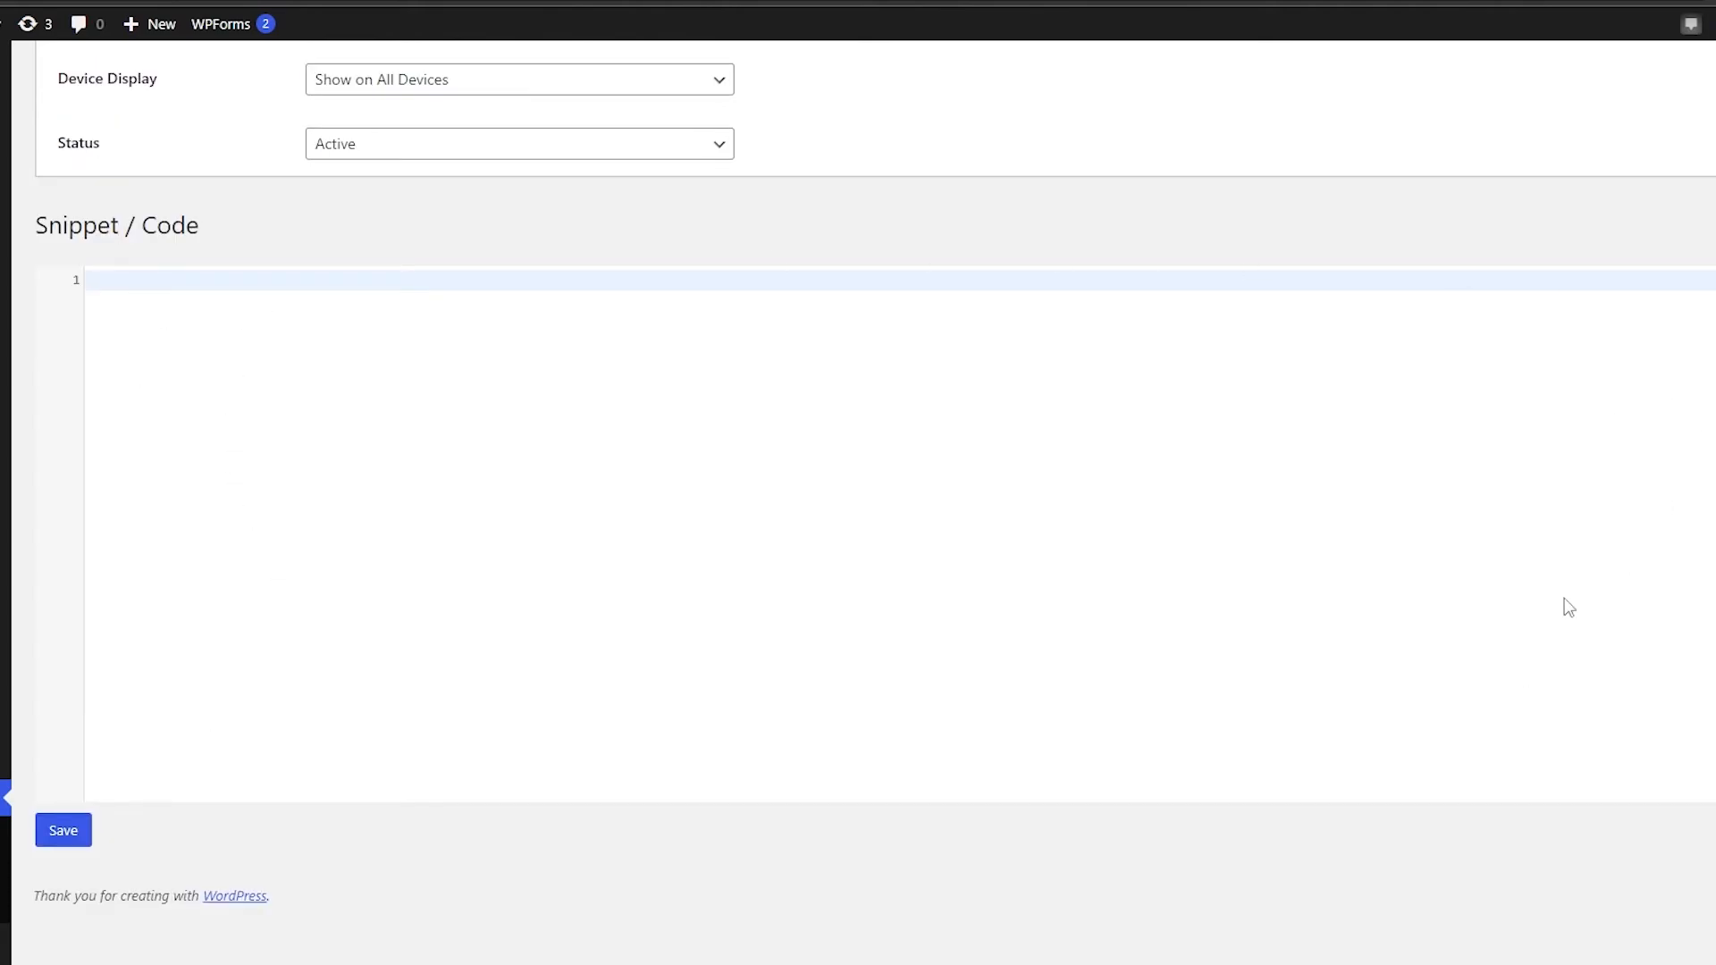
{"action": "type", "text": "<!-- Global site tag (gtag.js) - Google Analytics --> <script async src=\"https://www.googletagmanager.com/gtag/js?id=G-PHMTTC00D1\"></script> <script>   window.dataLayer = window.dataLayer || [];   function gtag(){dataLayer.push(arguments);}   gtag('js', new Date());    gtag('config', 'G-PHMTTC00D1'); </script>"}
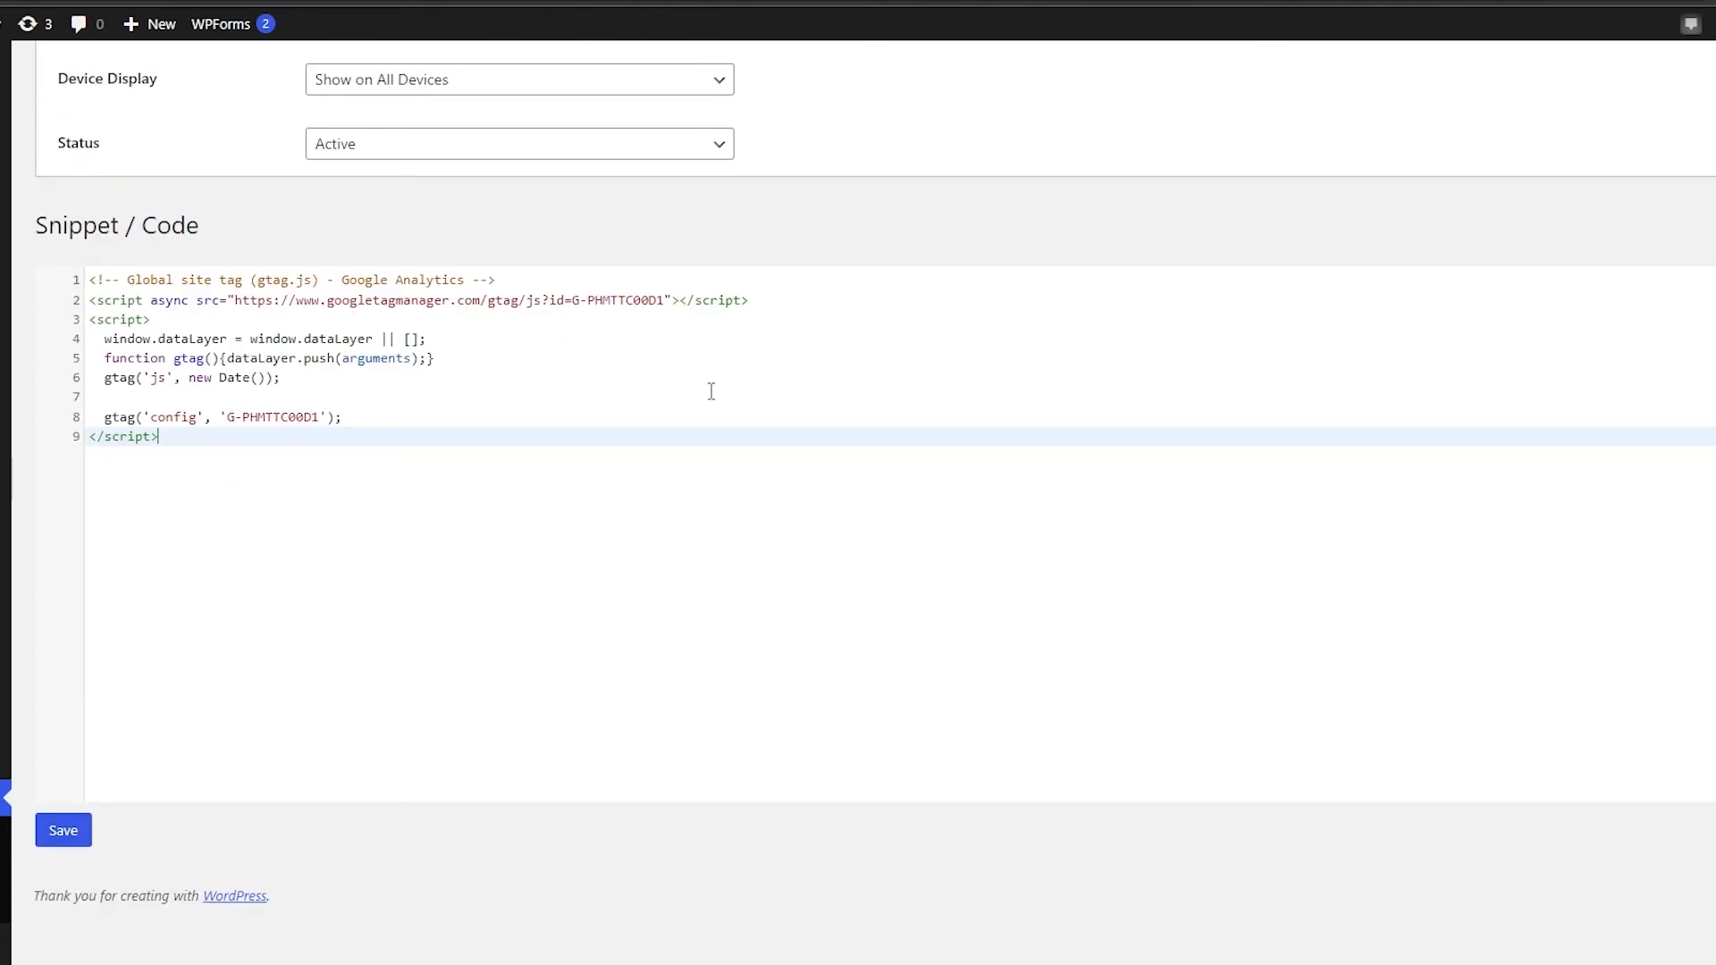
{"action": "left_click", "coordinate": [77, 836]}
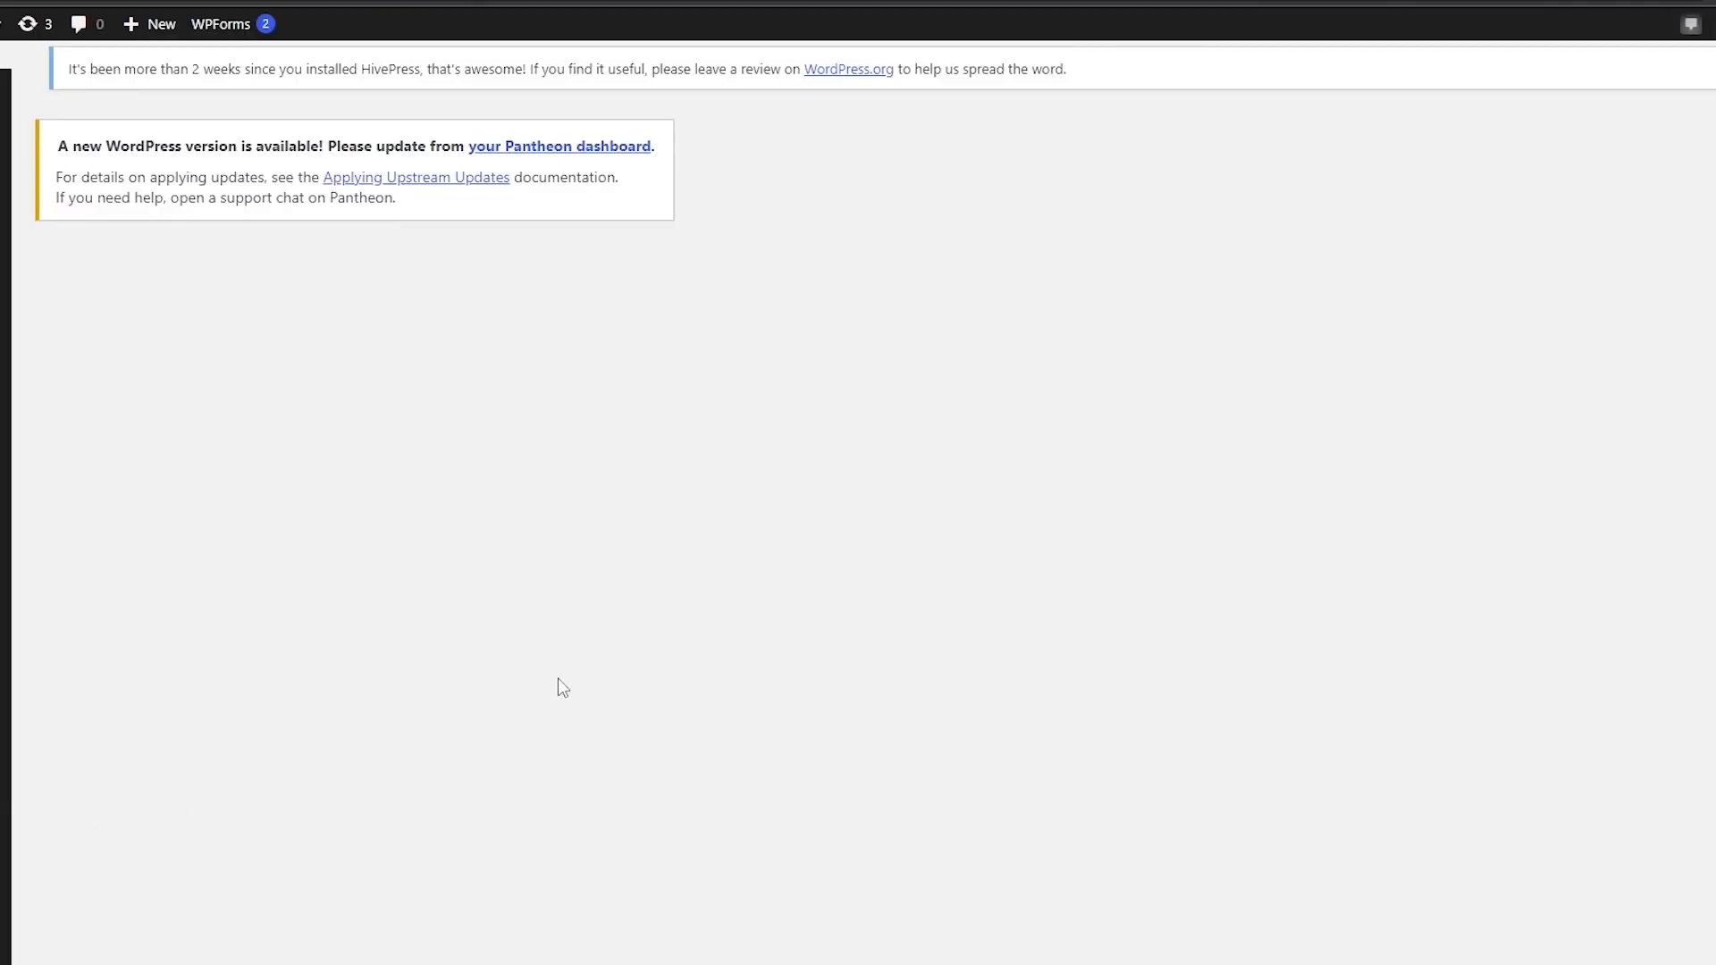
Update the saved gtag snippet and review its settings and code.
{"action": "scroll", "coordinate": [284, 668], "scroll_direction": "down", "scroll_amount": 5}
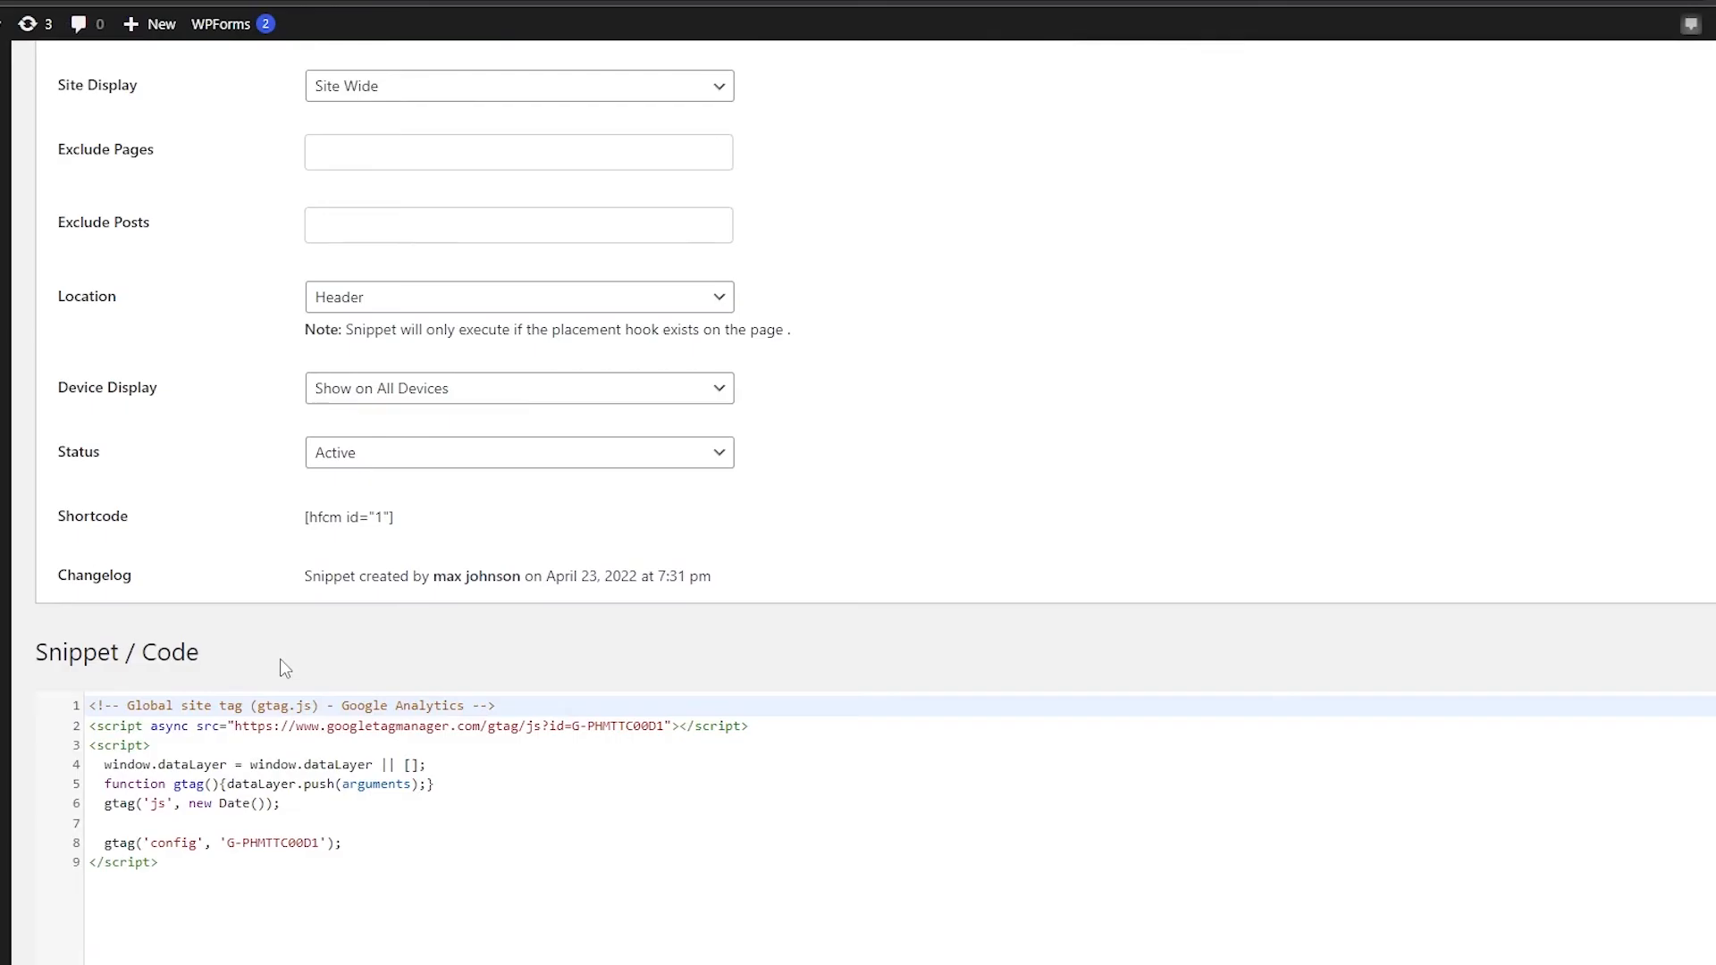
{"action": "scroll", "coordinate": [280, 662], "scroll_direction": "down", "scroll_amount": 5}
{"action": "left_click", "coordinate": [83, 860]}
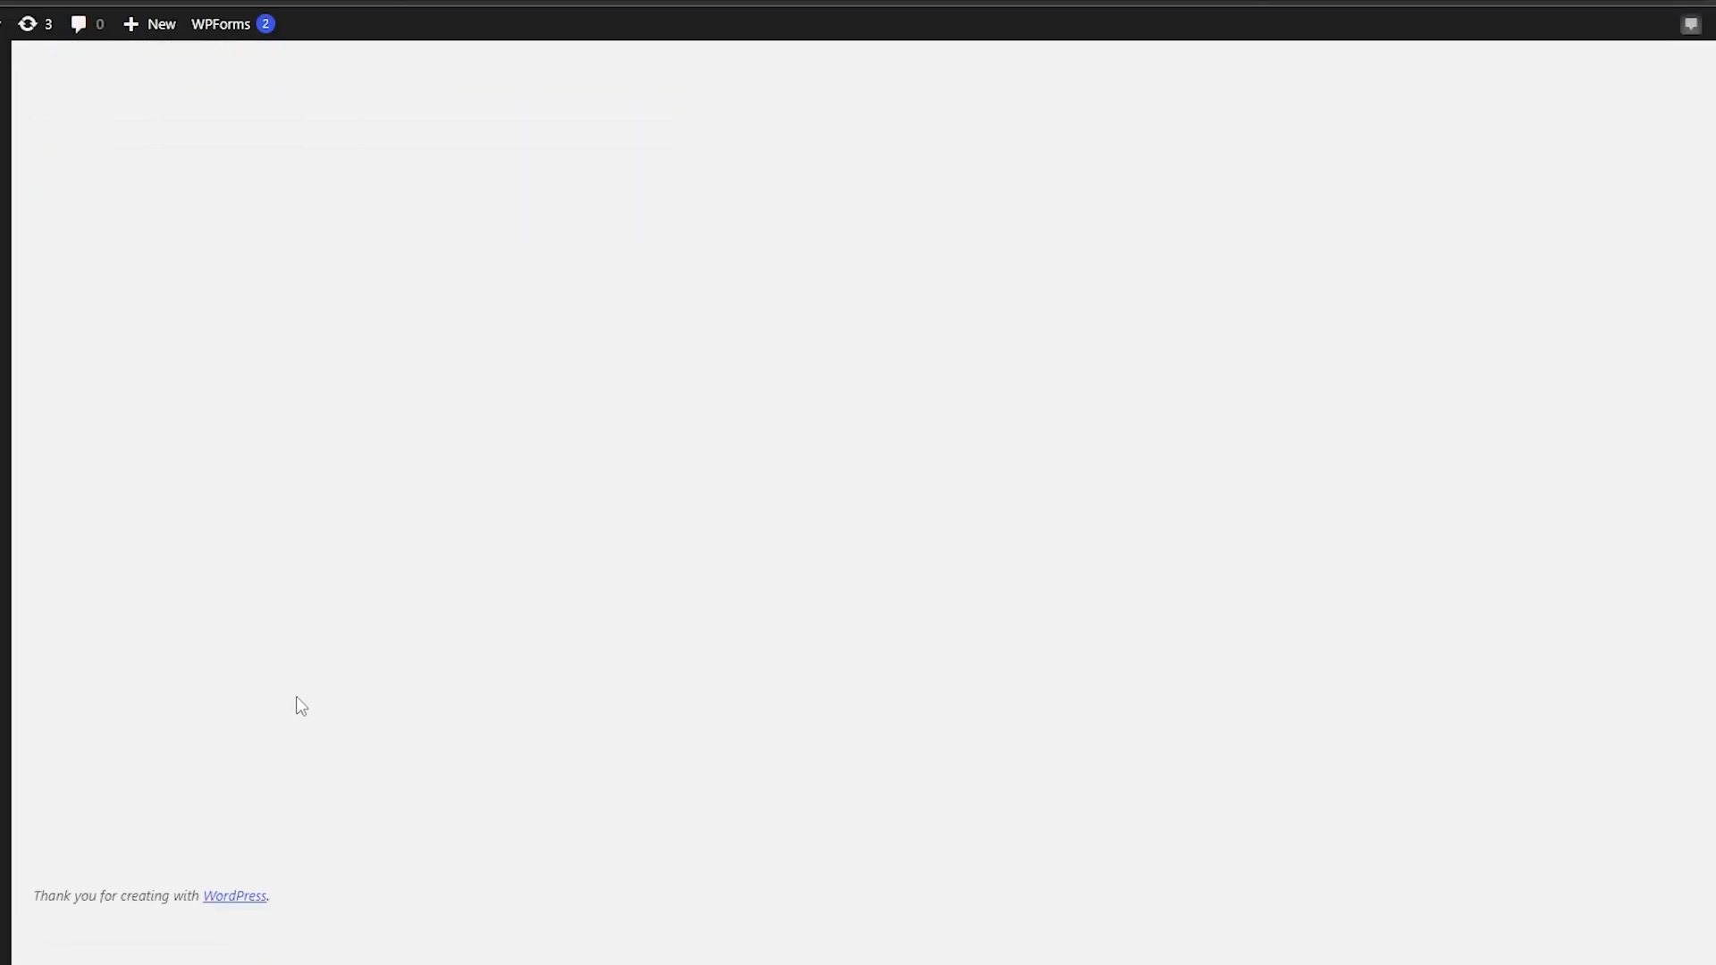
{"action": "scroll", "coordinate": [304, 768], "scroll_direction": "down", "scroll_amount": 9}
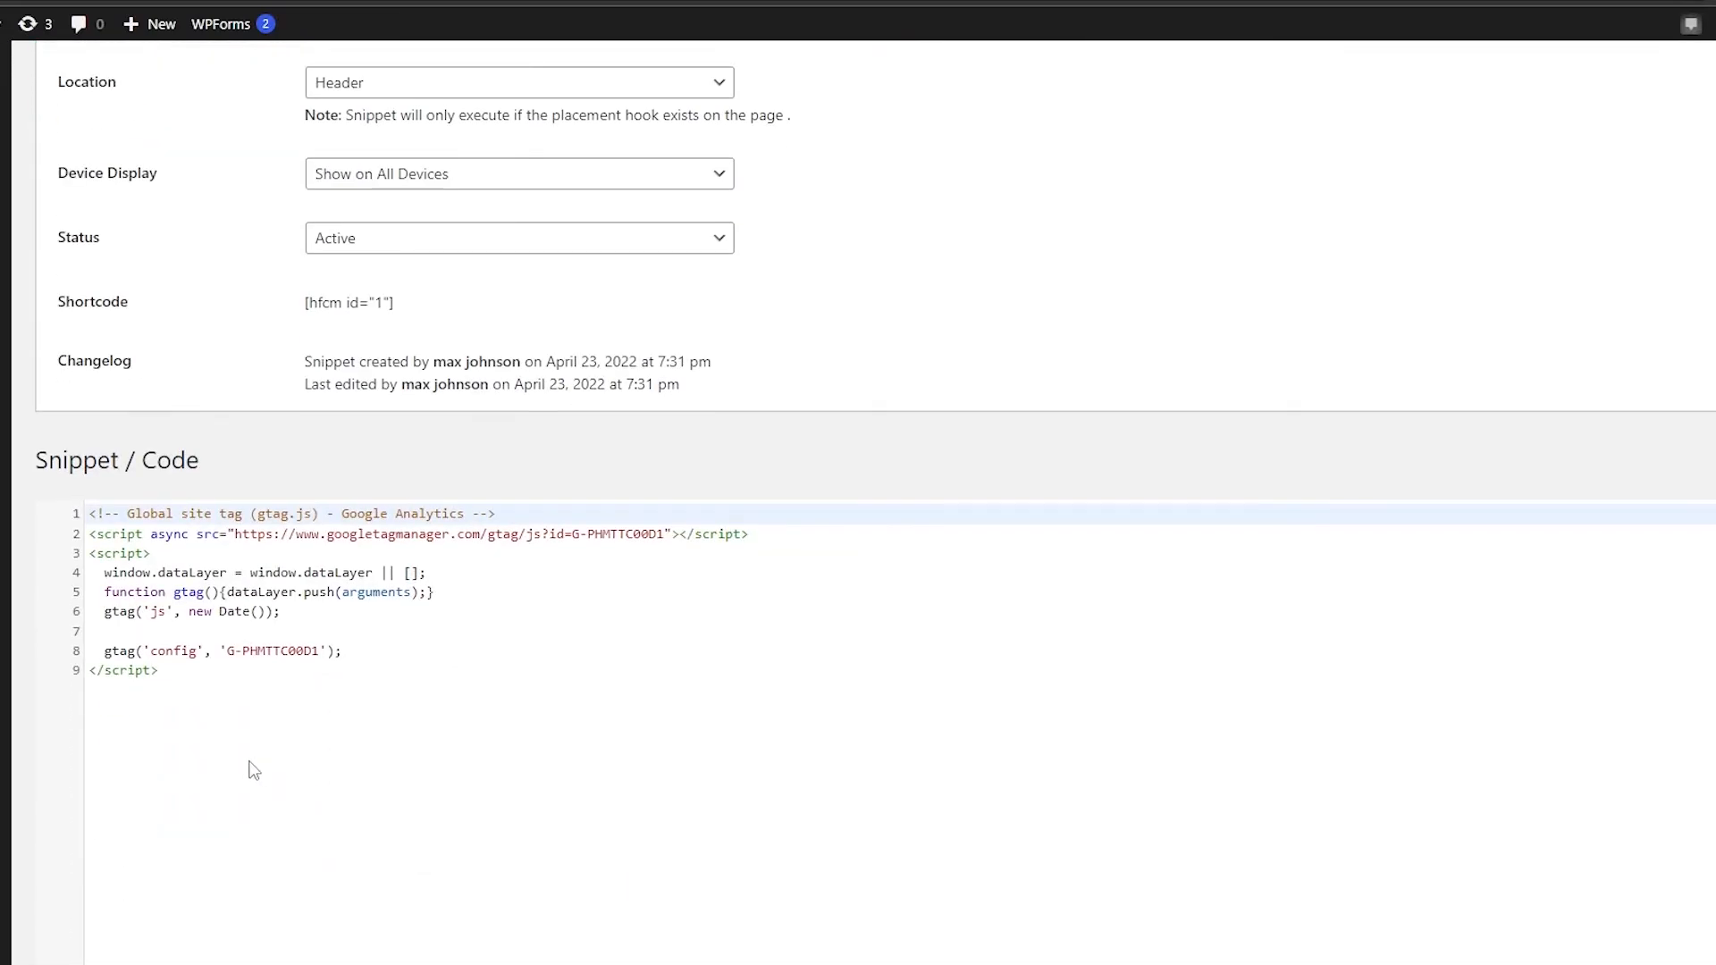
{"action": "scroll", "coordinate": [295, 733], "scroll_direction": "down", "scroll_amount": 3}
{"action": "scroll", "coordinate": [318, 697], "scroll_direction": "up", "scroll_amount": 9}
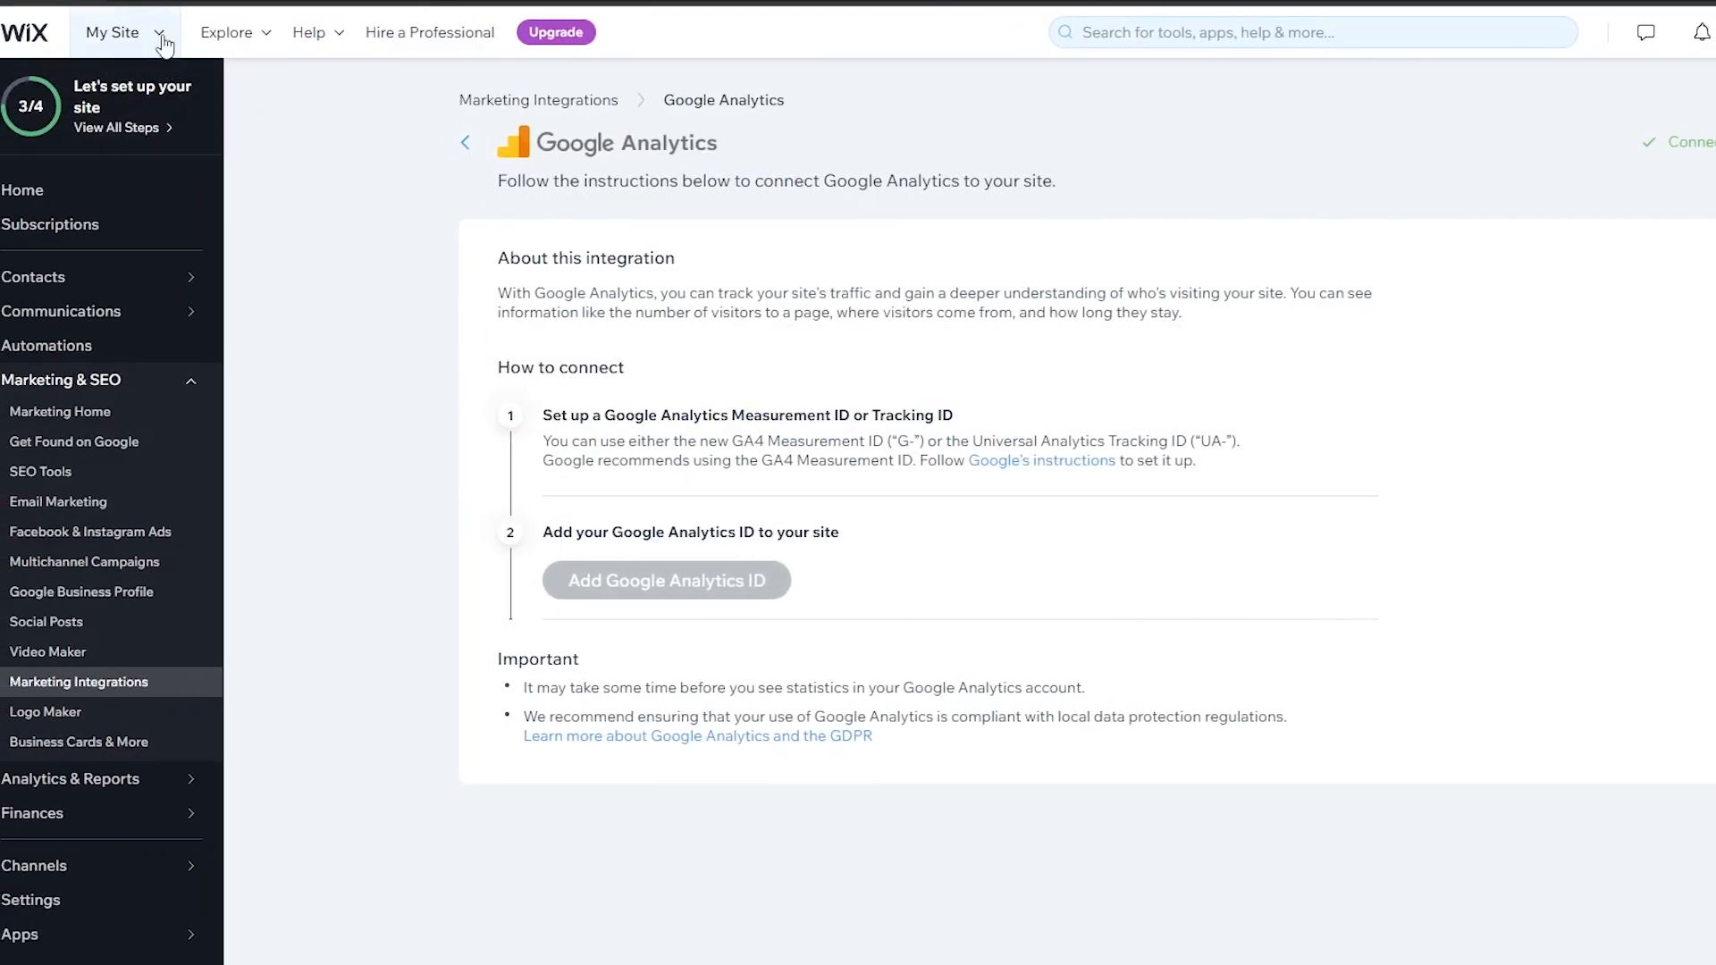
Switch to the Wix dashboard of My Site 1 and check the Google Analytics connection requirements in its marketing integrations.
{"action": "left_click", "coordinate": [117, 33]}
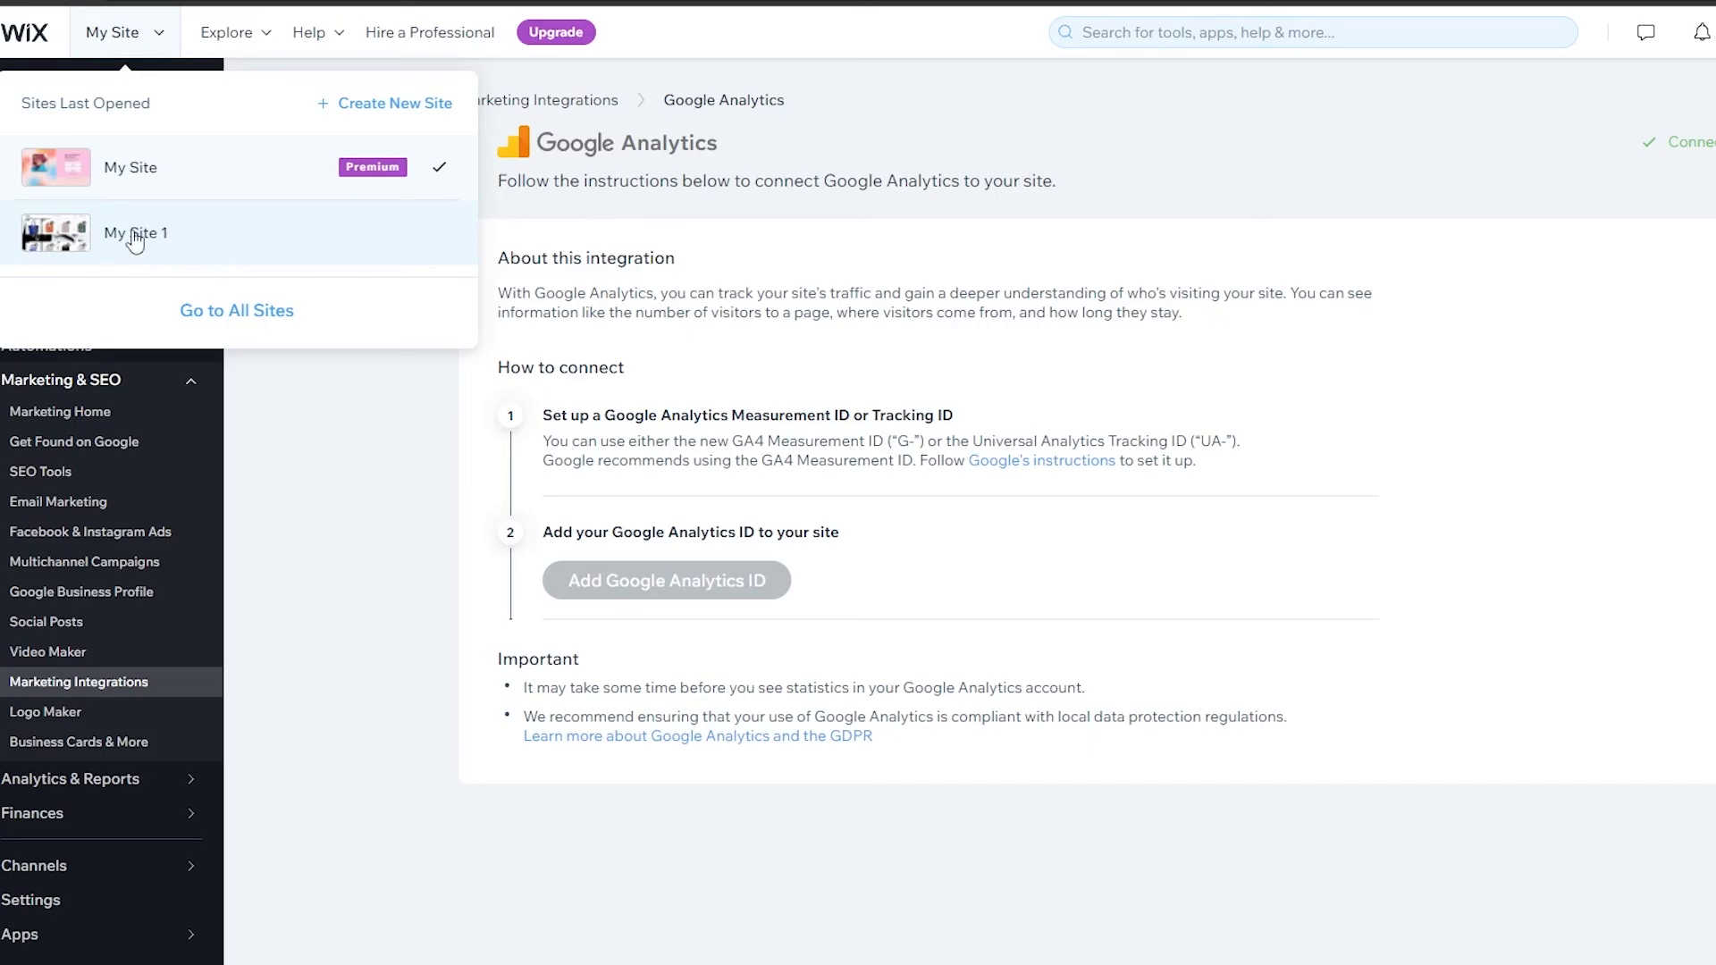
{"action": "left_click", "coordinate": [327, 241]}
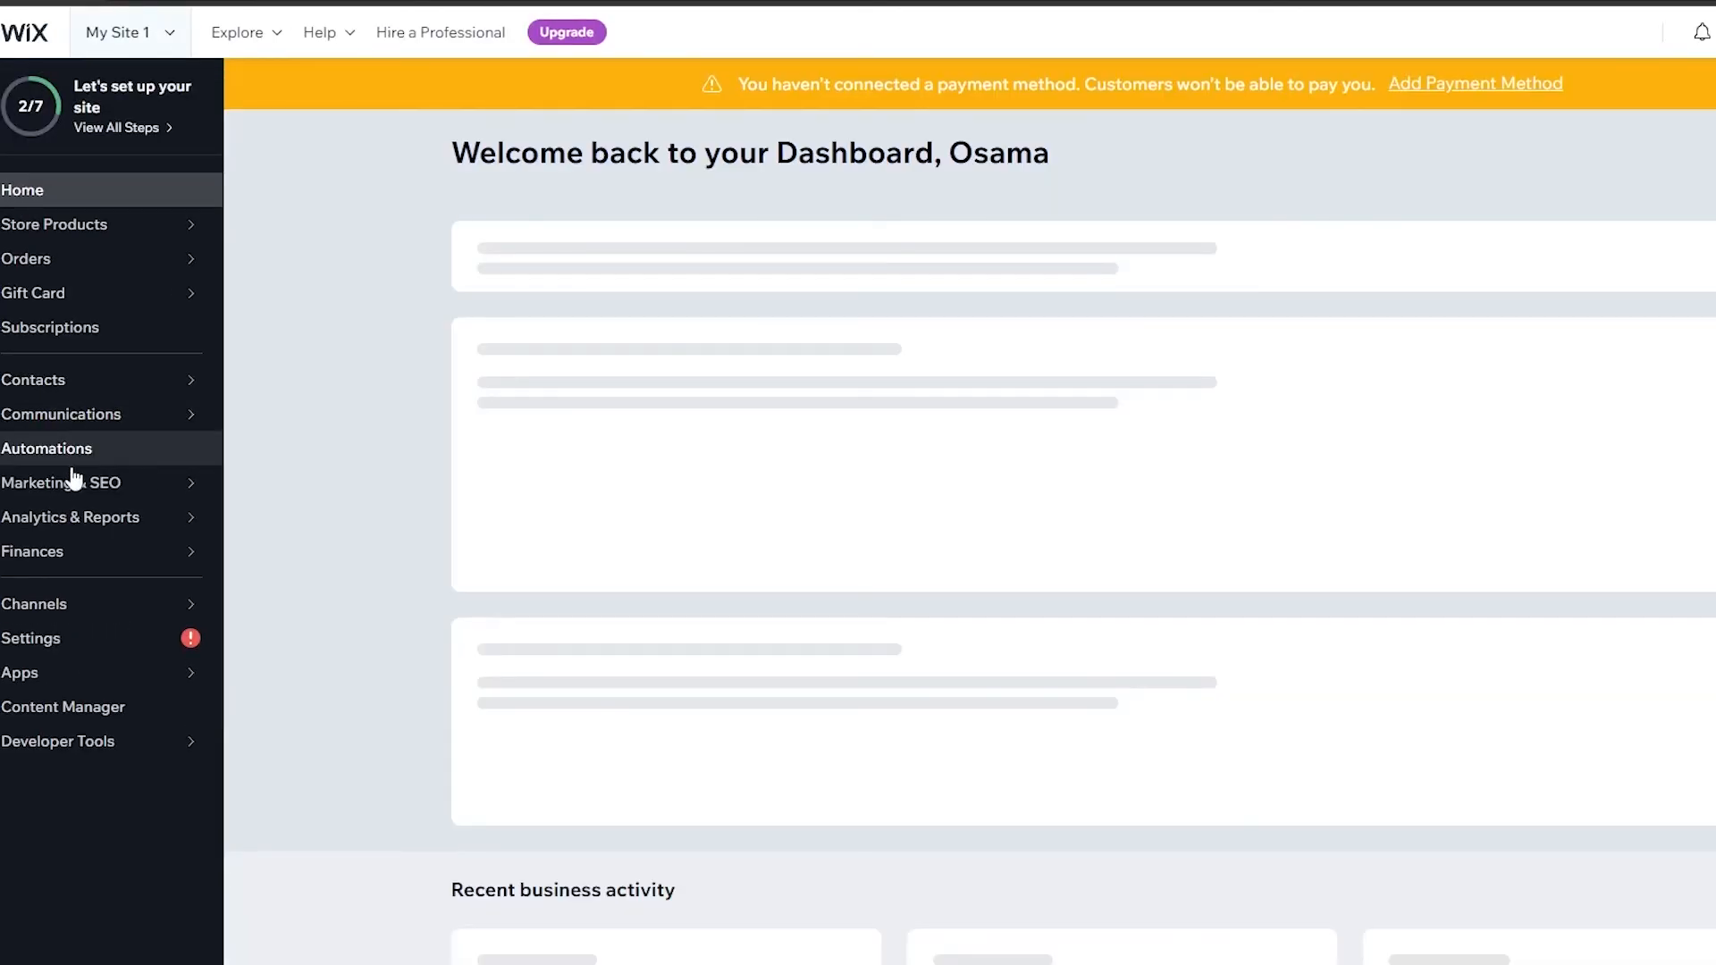
{"action": "left_click", "coordinate": [84, 486]}
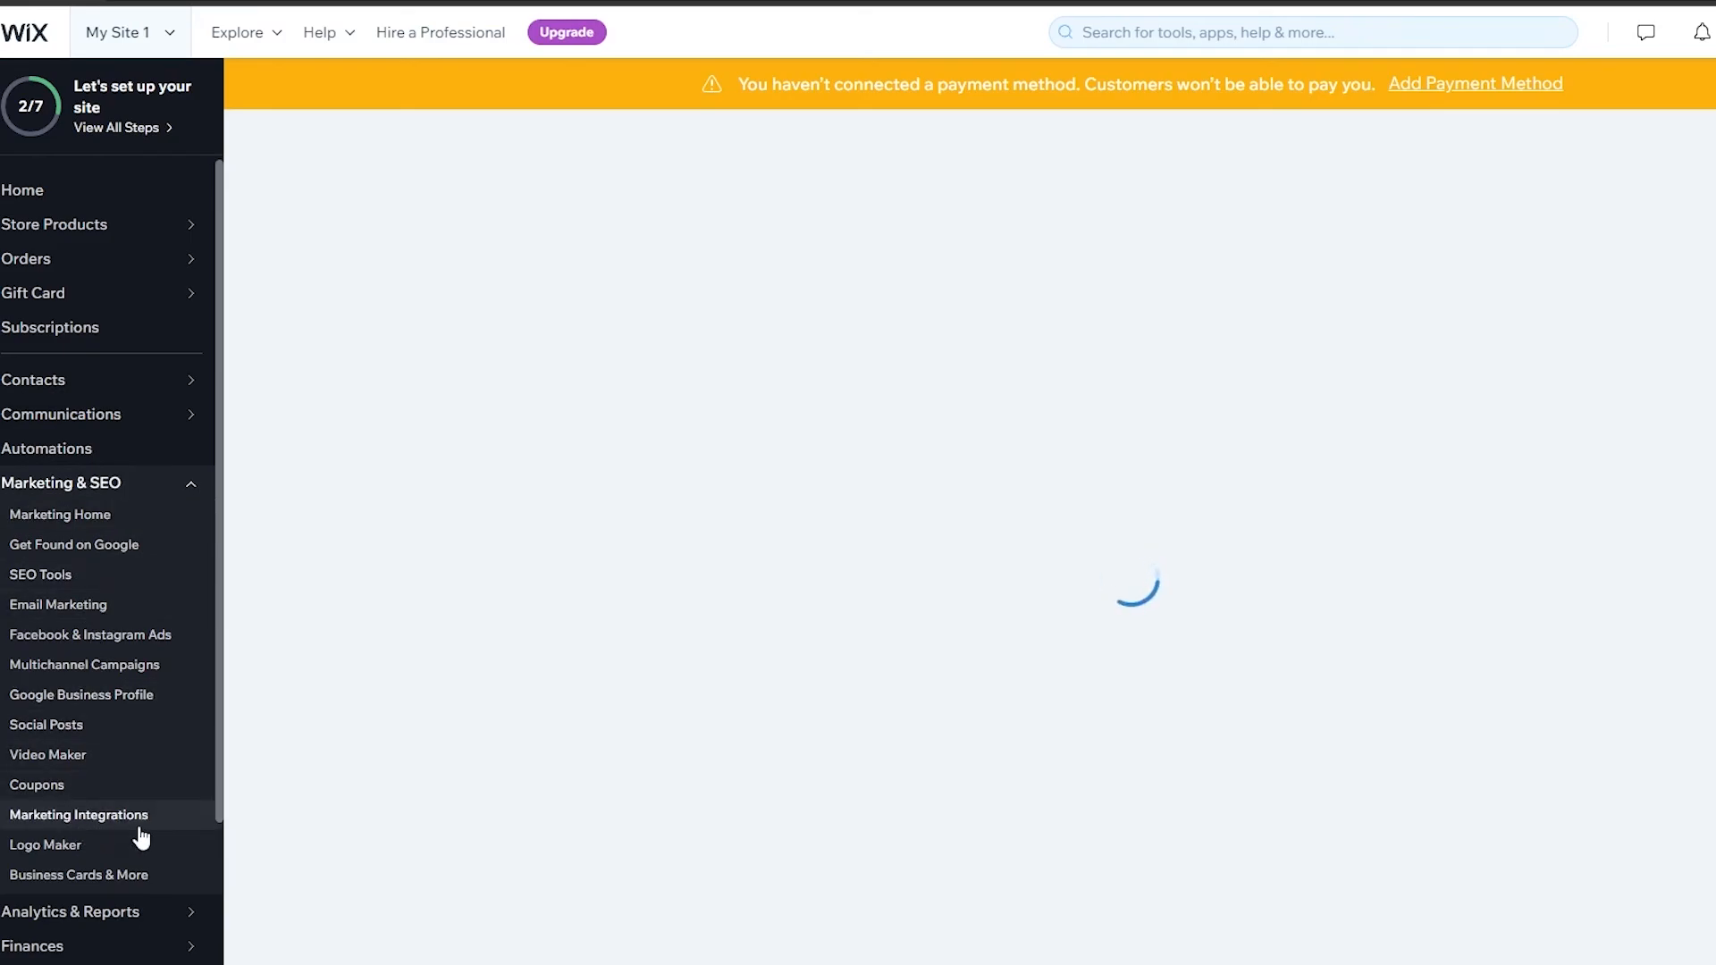
{"action": "left_click", "coordinate": [80, 815]}
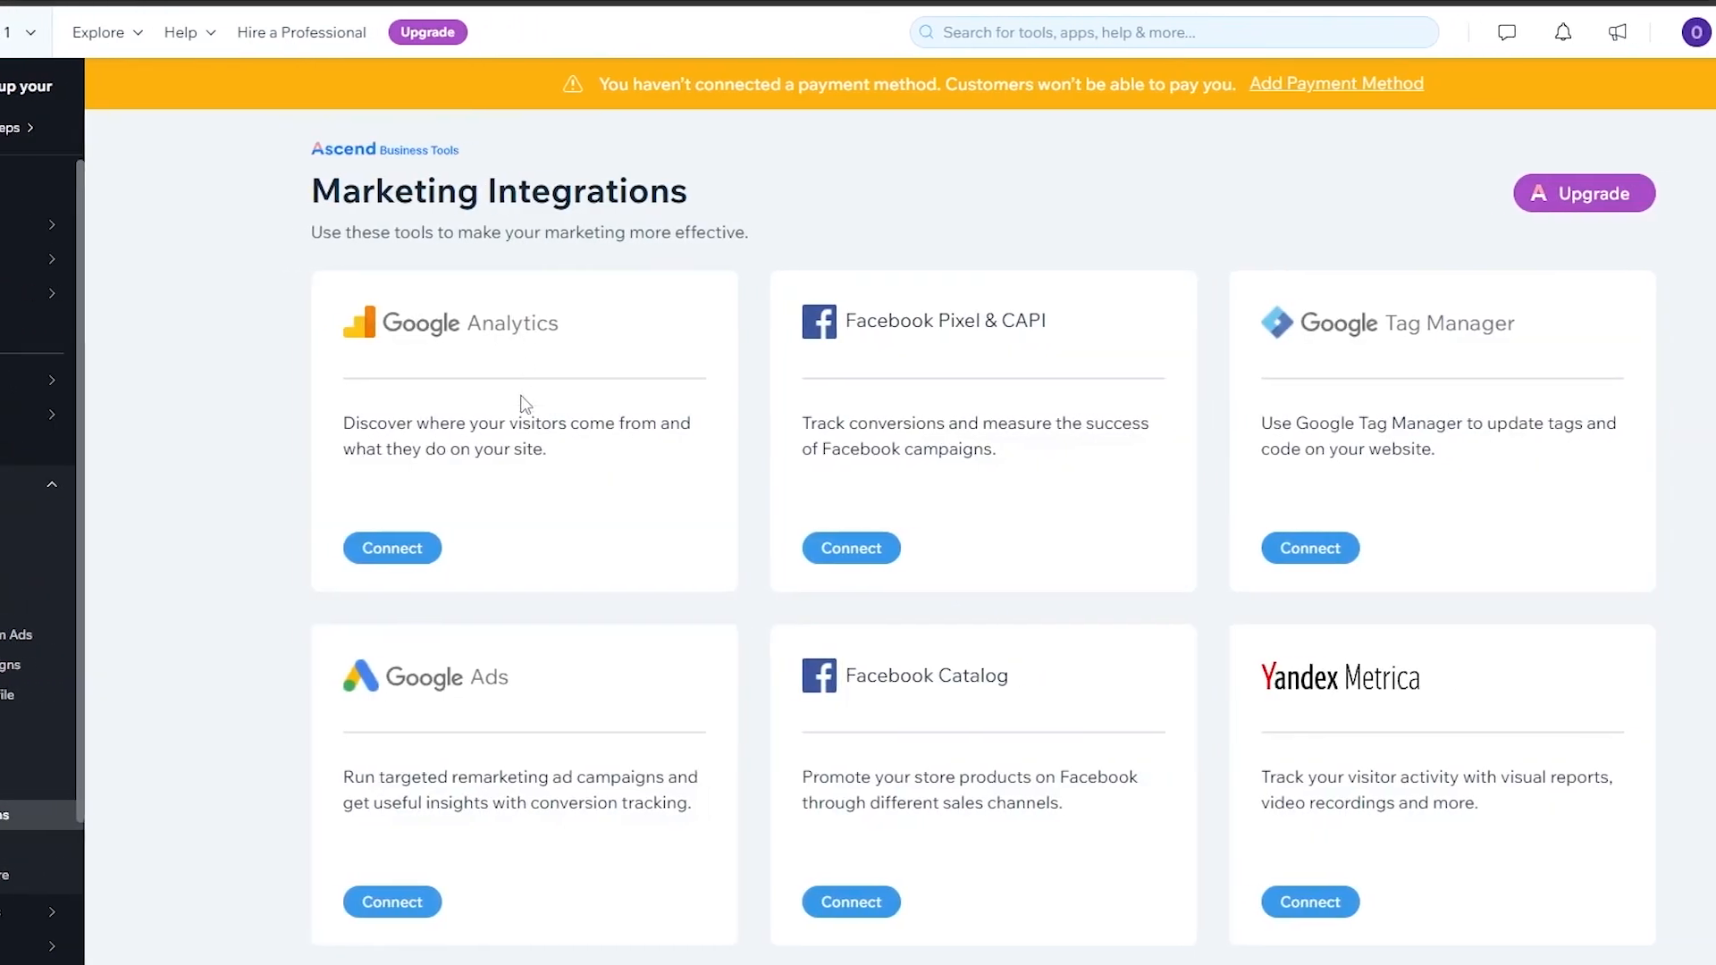
{"action": "left_click", "coordinate": [360, 548]}
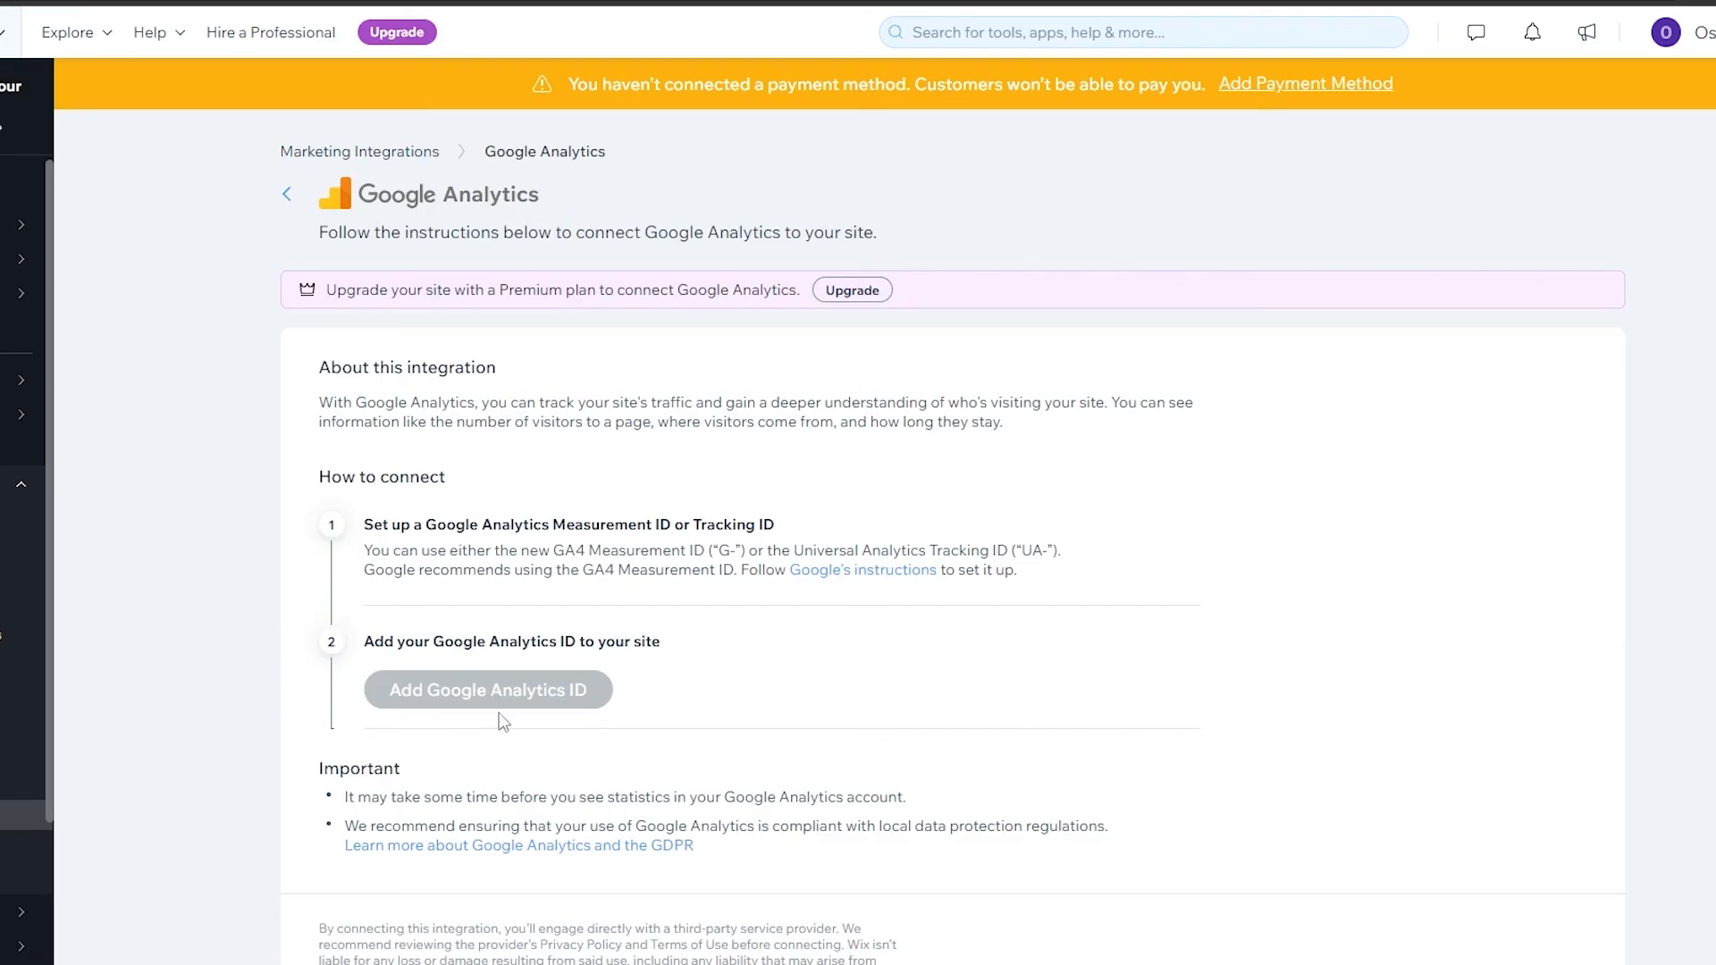
{"action": "mouse_move", "coordinate": [494, 709]}
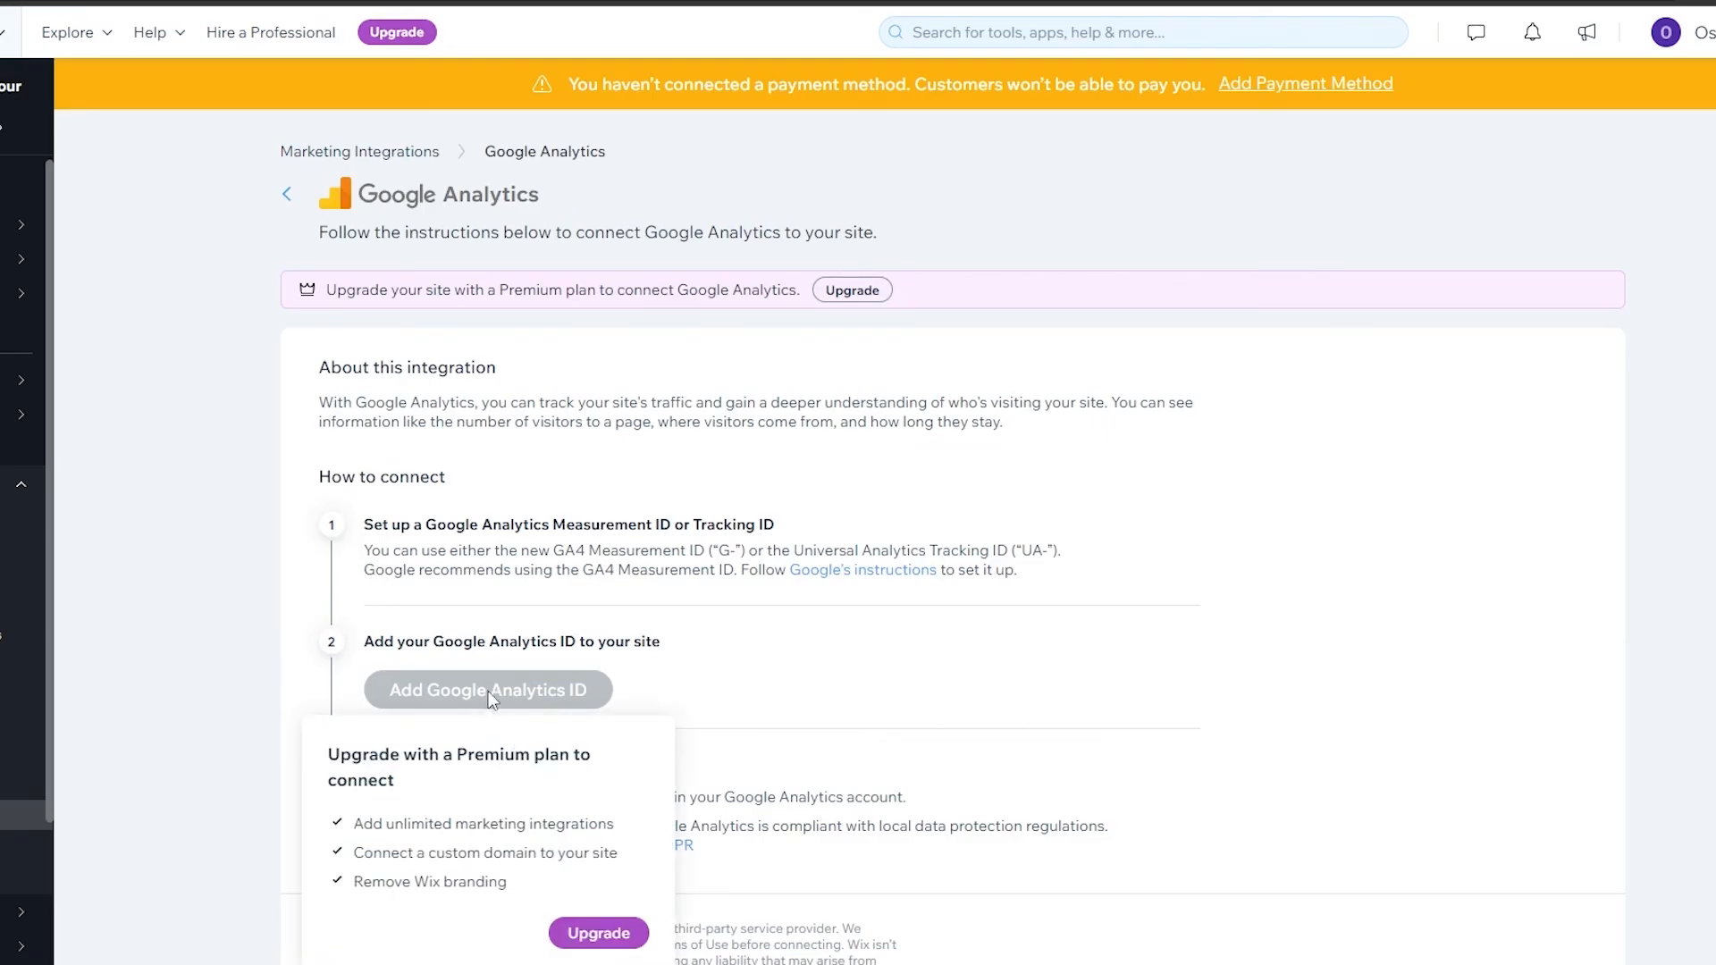